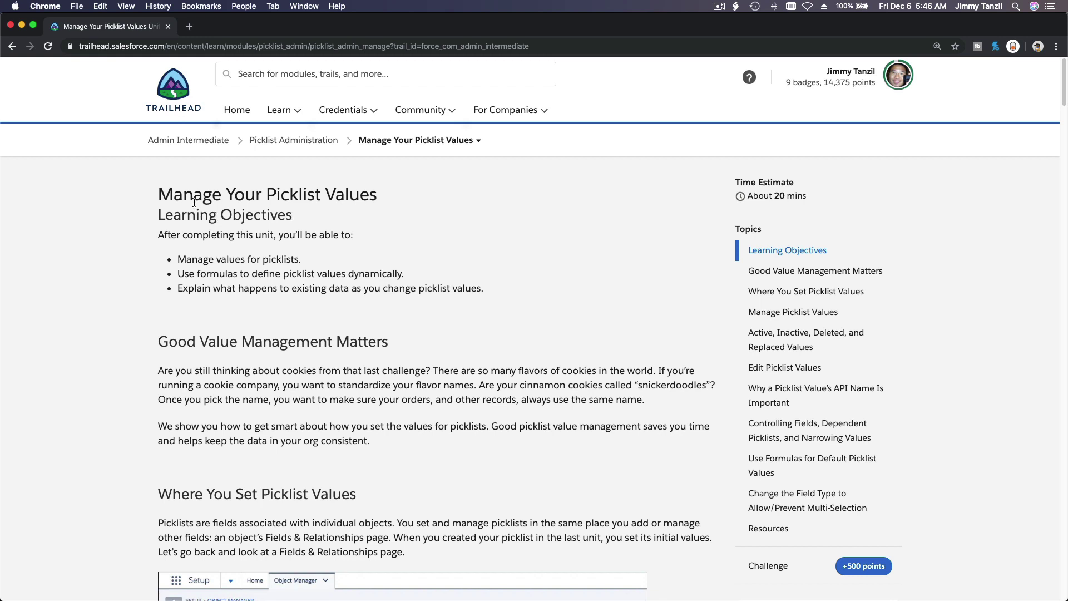
double_click(278, 195)
double_click(336, 192)
left_click(410, 199)
Step: Open the Hands-on Orgs list in a new browser tab and launch the Admin Intermediate playground
left_click(901, 91)
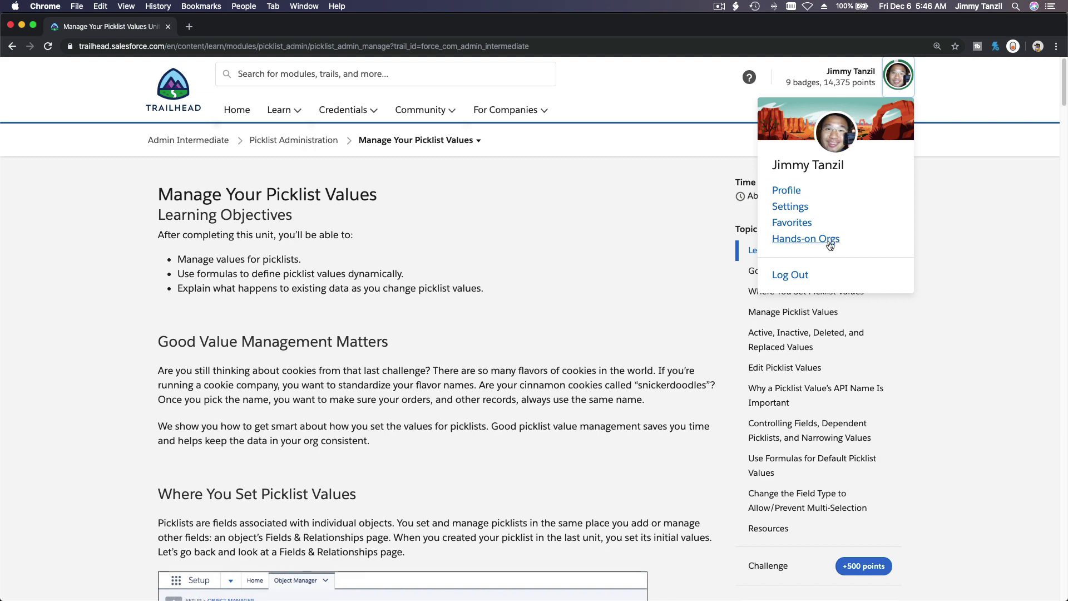
left_click(829, 240, "super")
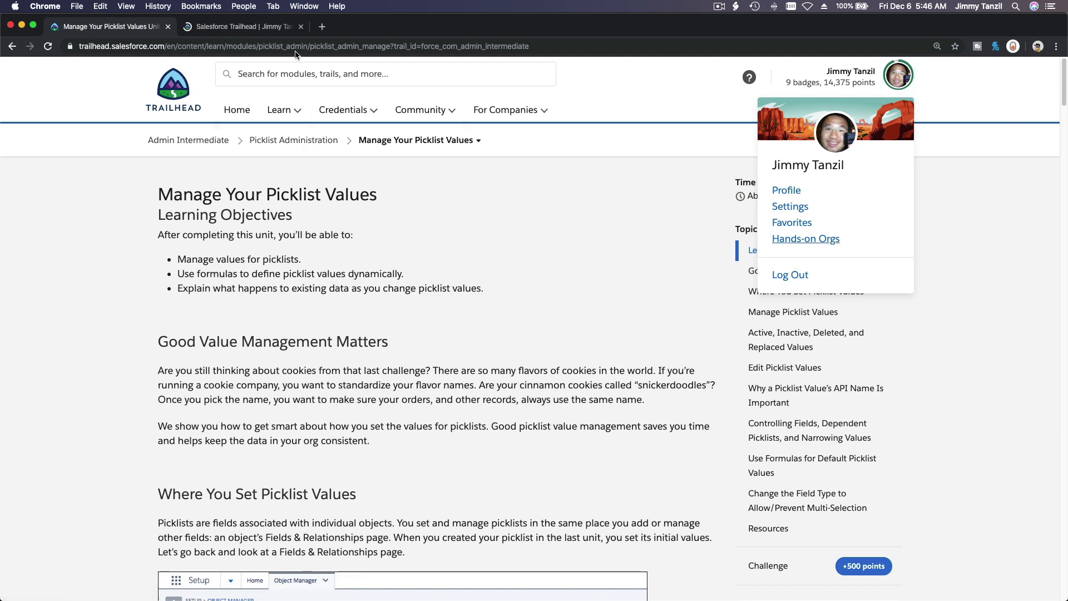
left_click(274, 34)
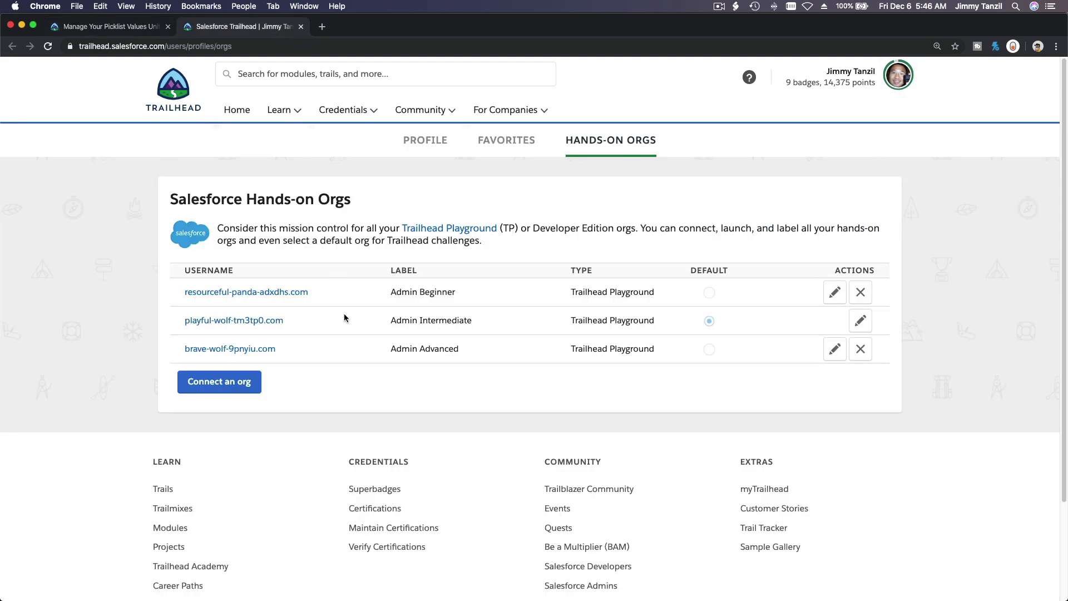
left_click(270, 322)
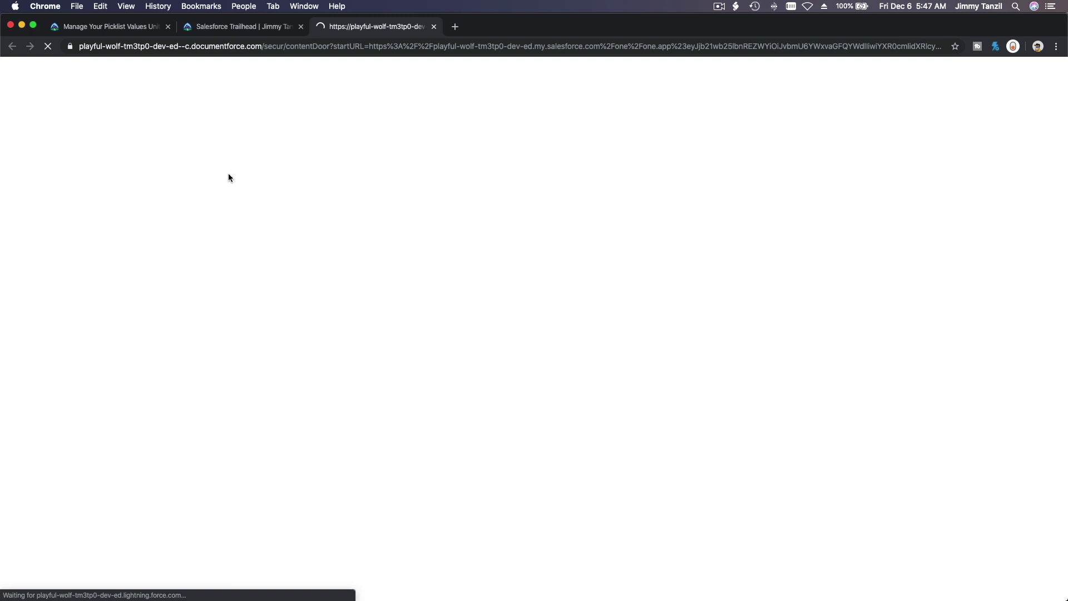
Step: Read the Trailhead unit's introduction and its Where You Set Picklist Values section
left_click(109, 27)
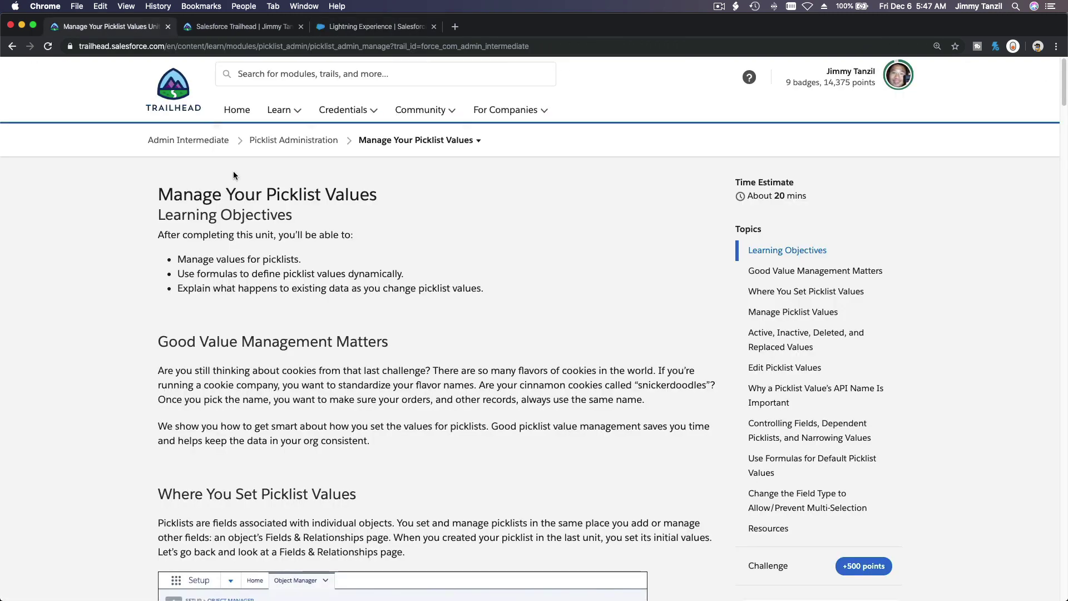
scroll(538, 261, "down", 5)
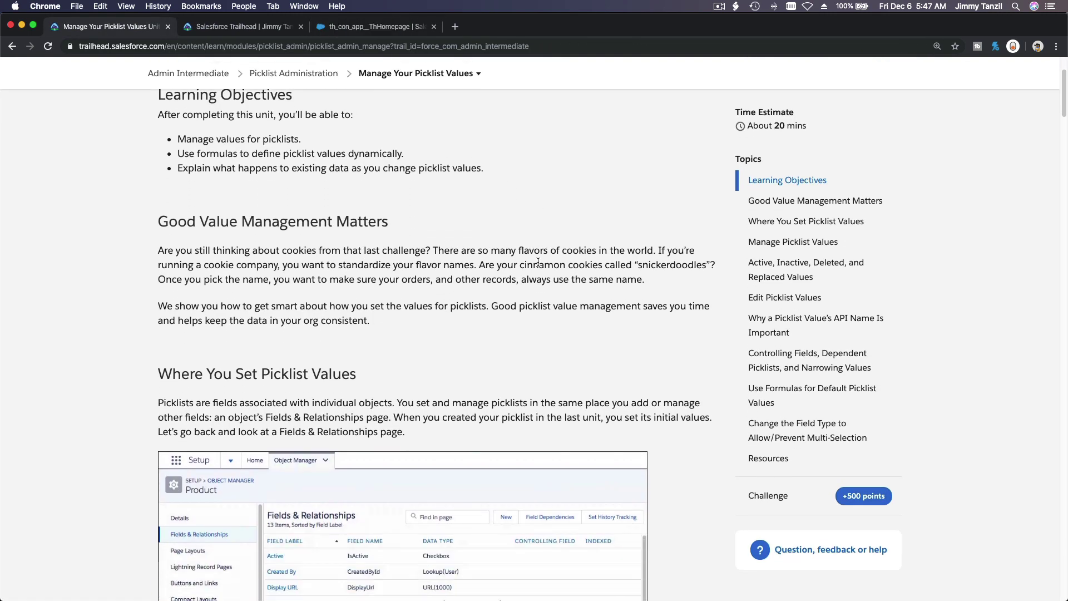
scroll(537, 261, "down", 1)
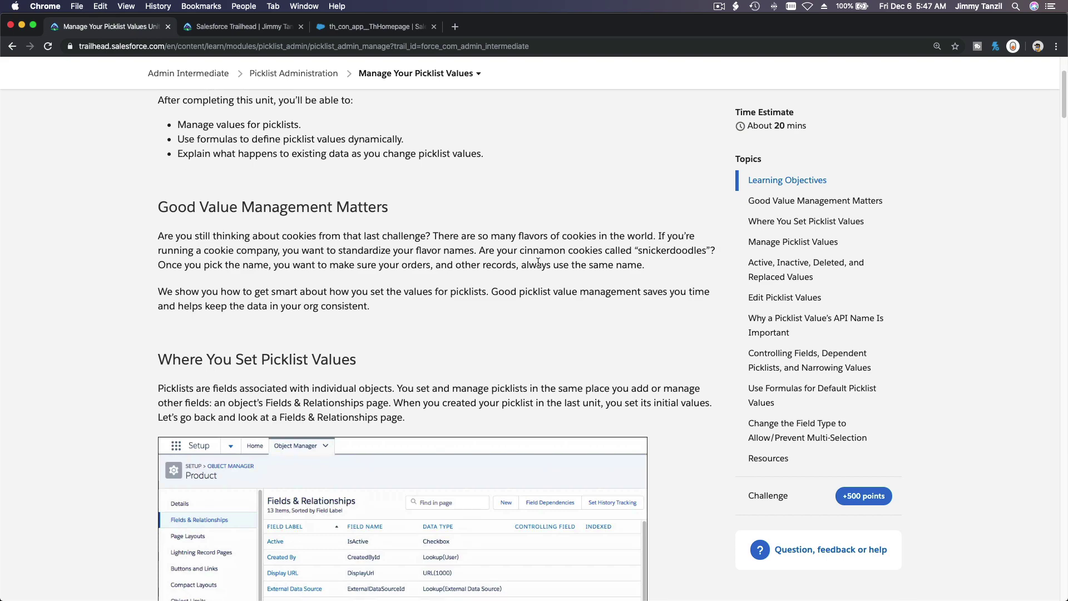
scroll(537, 261, "down", 6)
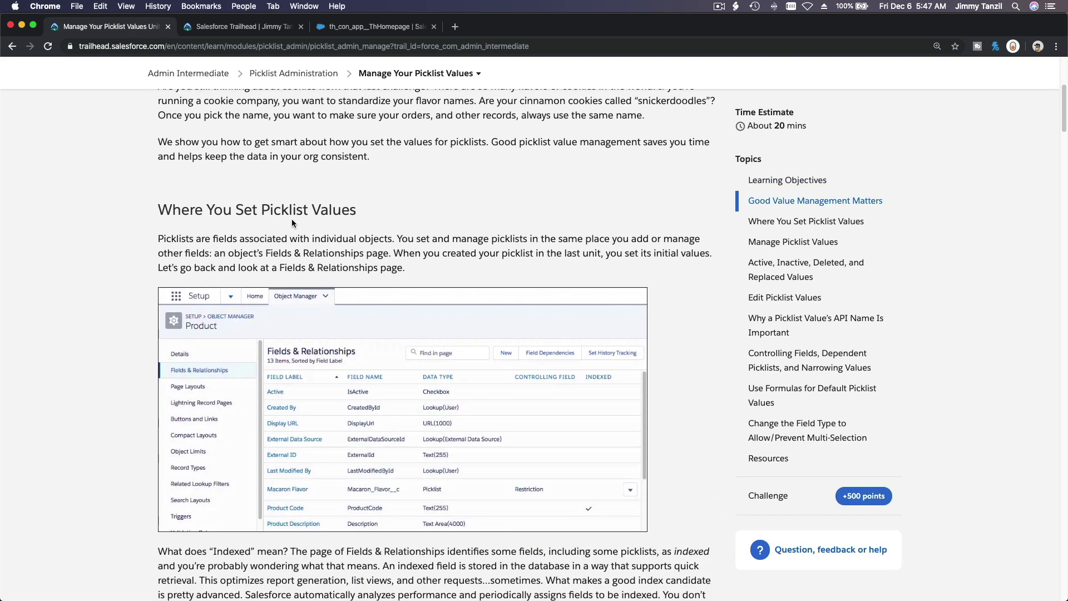
scroll(365, 398, "down", 5)
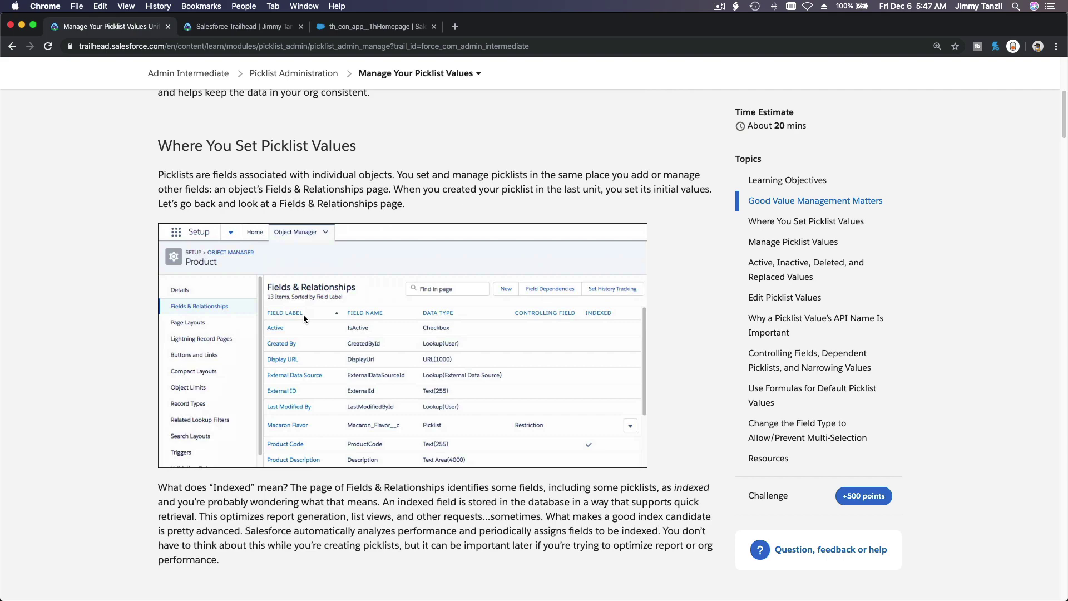
Step: In the playground org, open Setup in a new tab and go to the Object Manager
left_click(363, 28)
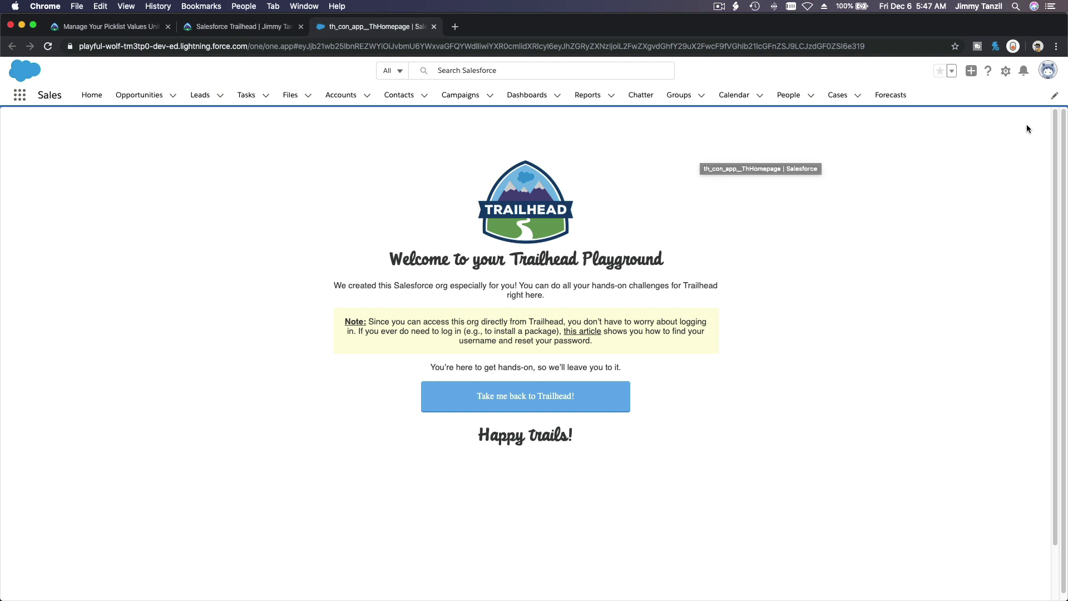
left_click(1006, 71)
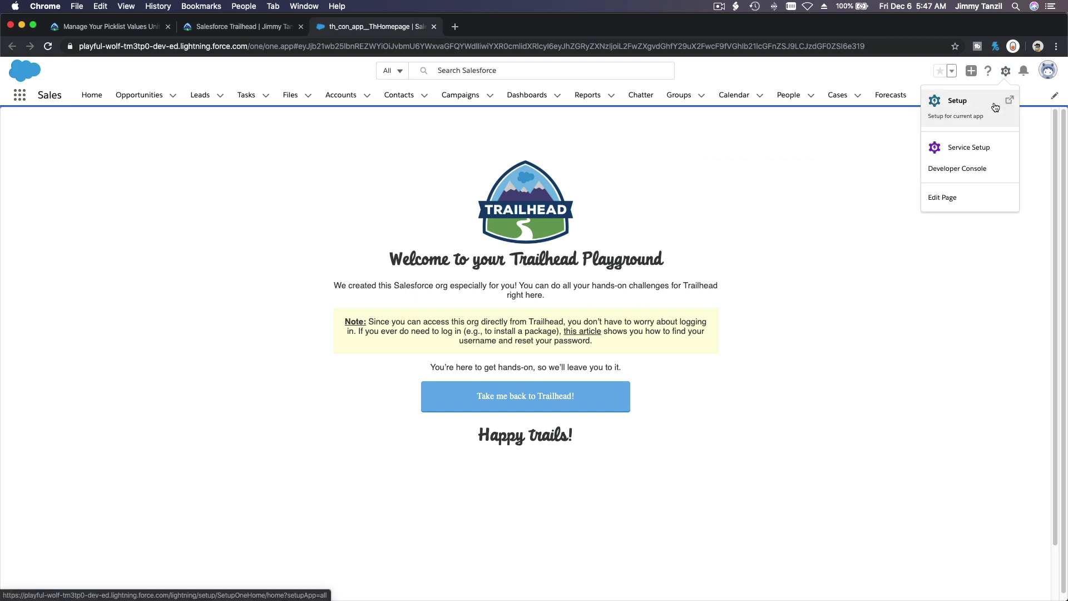
left_click(1009, 102)
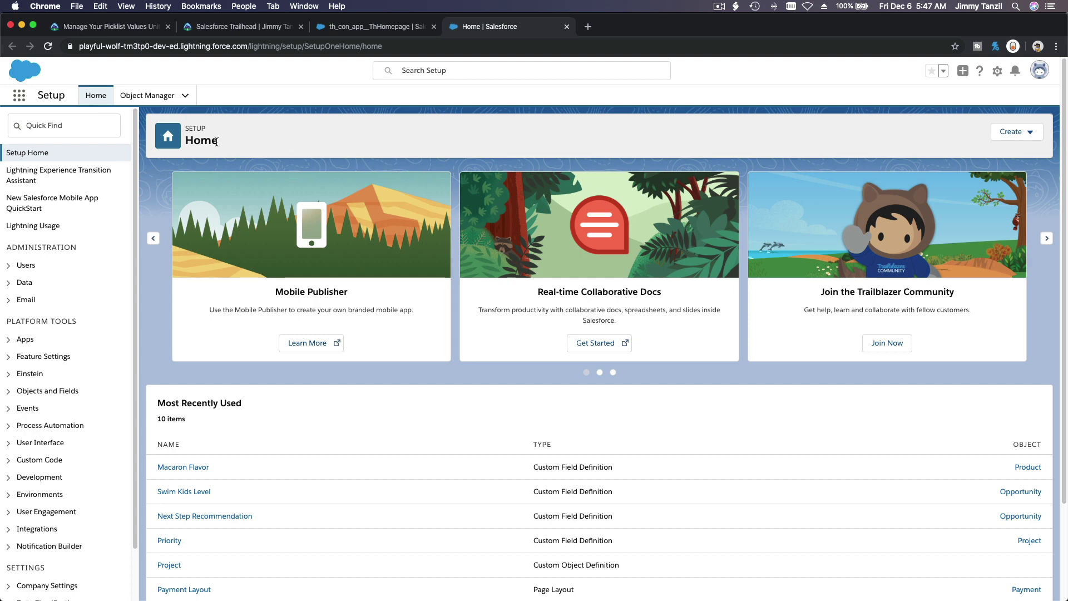
left_click(162, 102)
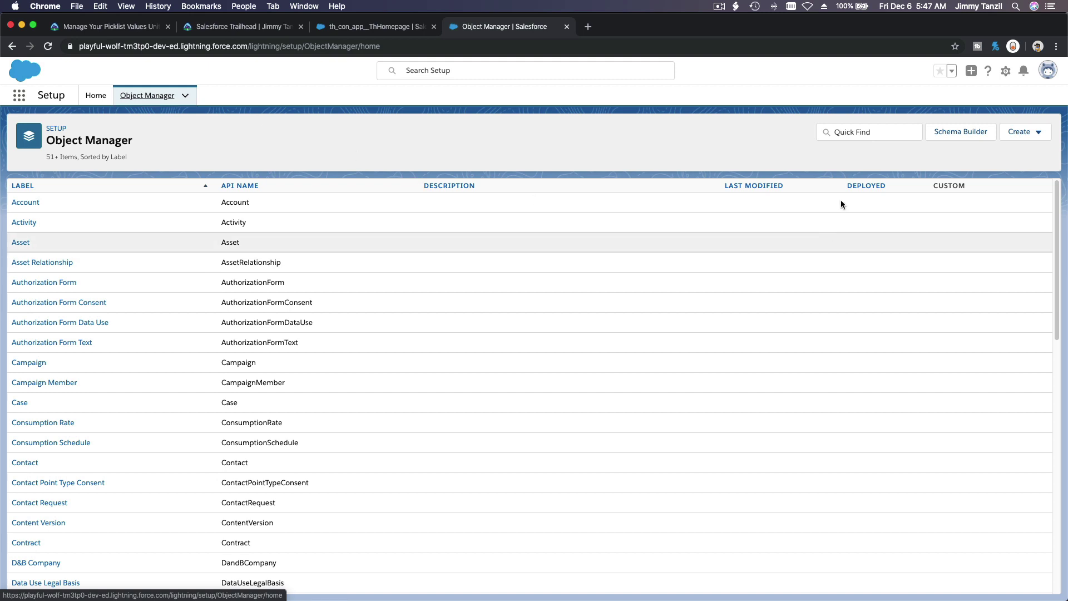
Step: Find the Opportunity object by searching for "Oppo" and open its Fields & Relationships
left_click(858, 132)
type("Oppo")
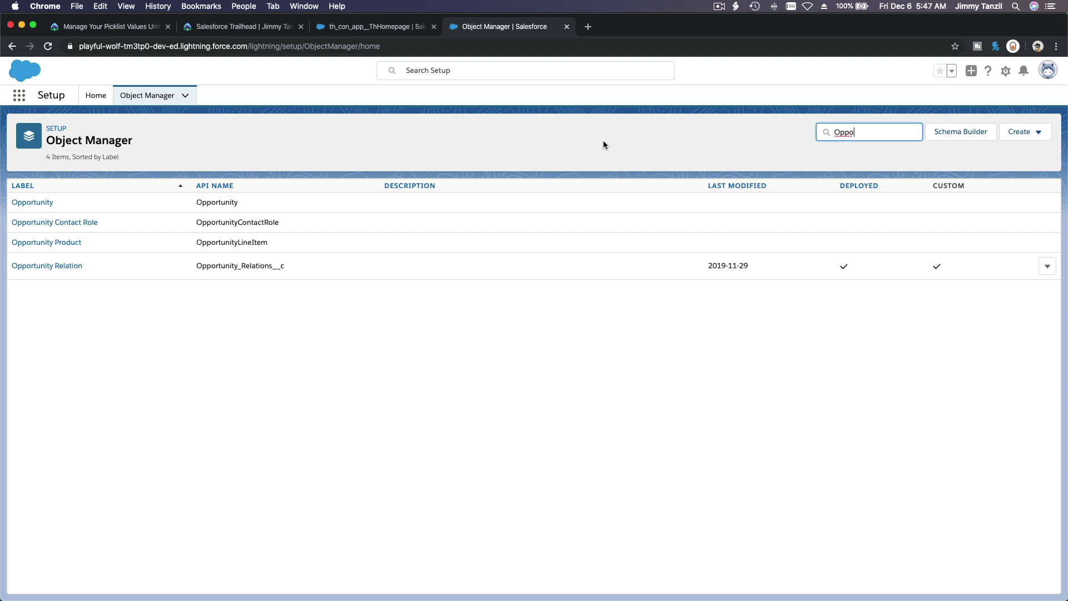
left_click(47, 202)
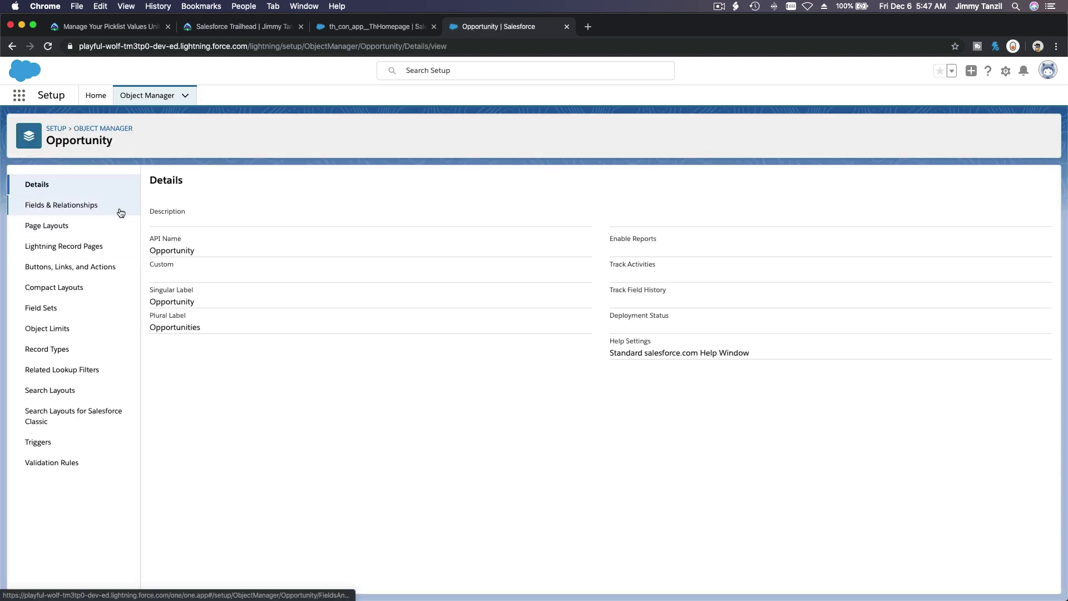
left_click(119, 211)
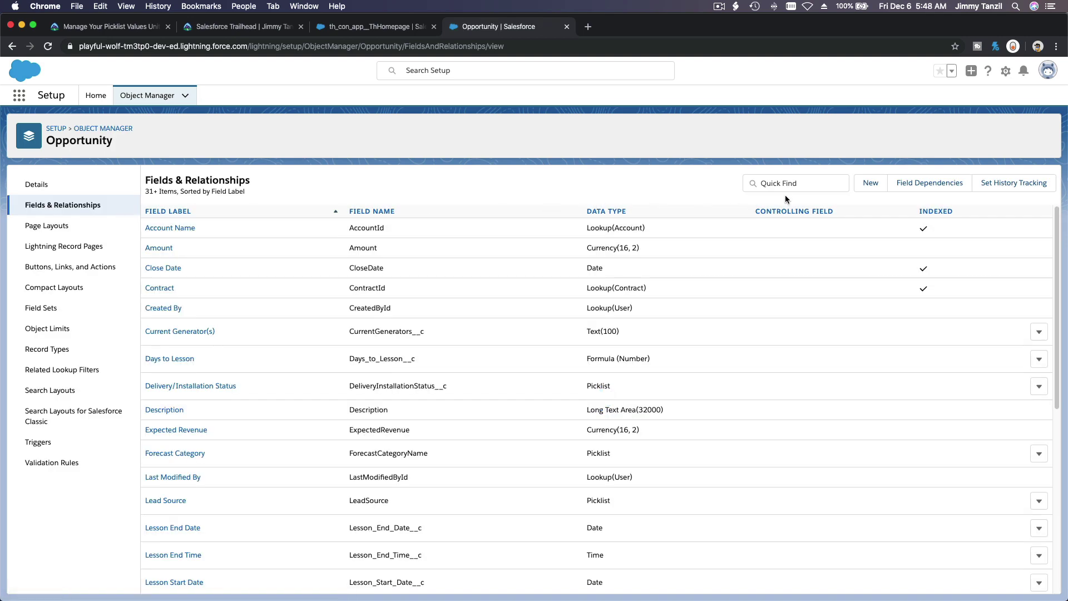
Step: Filter the Opportunity fields by "Level" and open the Swim Kids Level field at its Values list
left_click(795, 183)
type("Level")
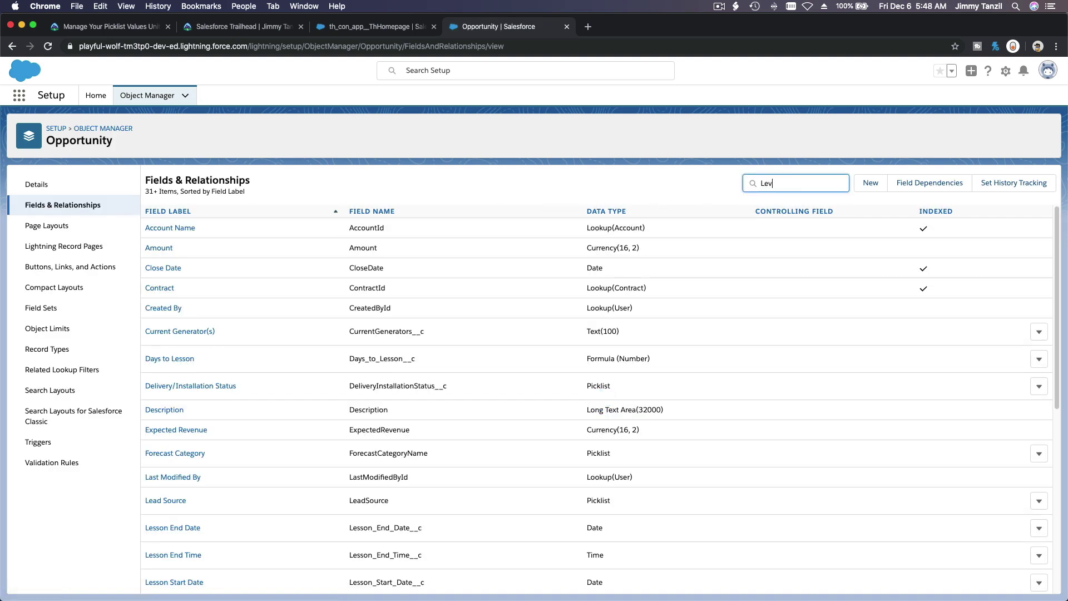
left_click(349, 338)
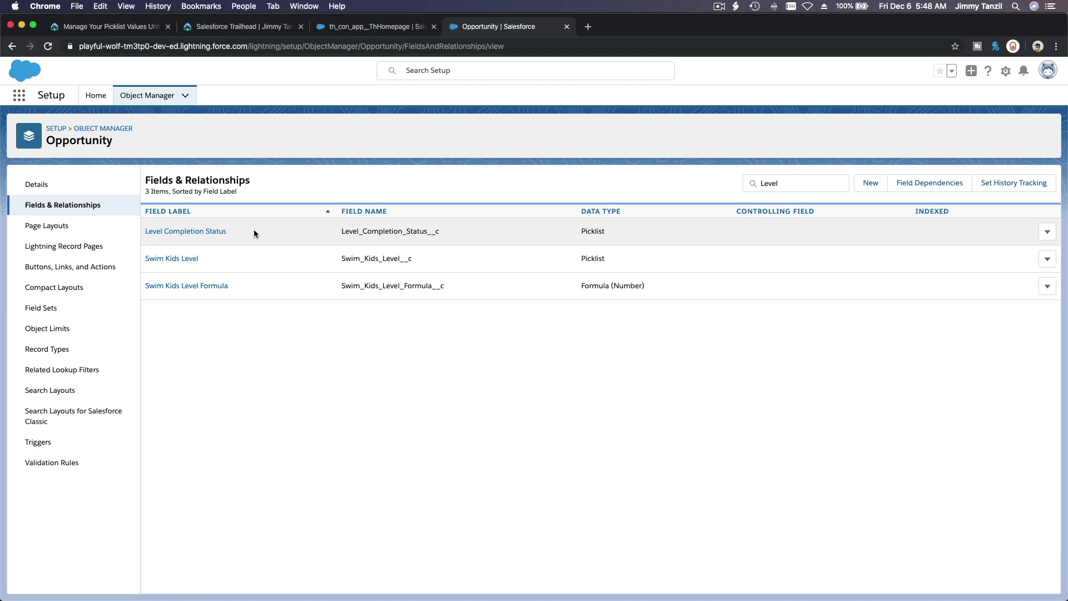
left_click(190, 263)
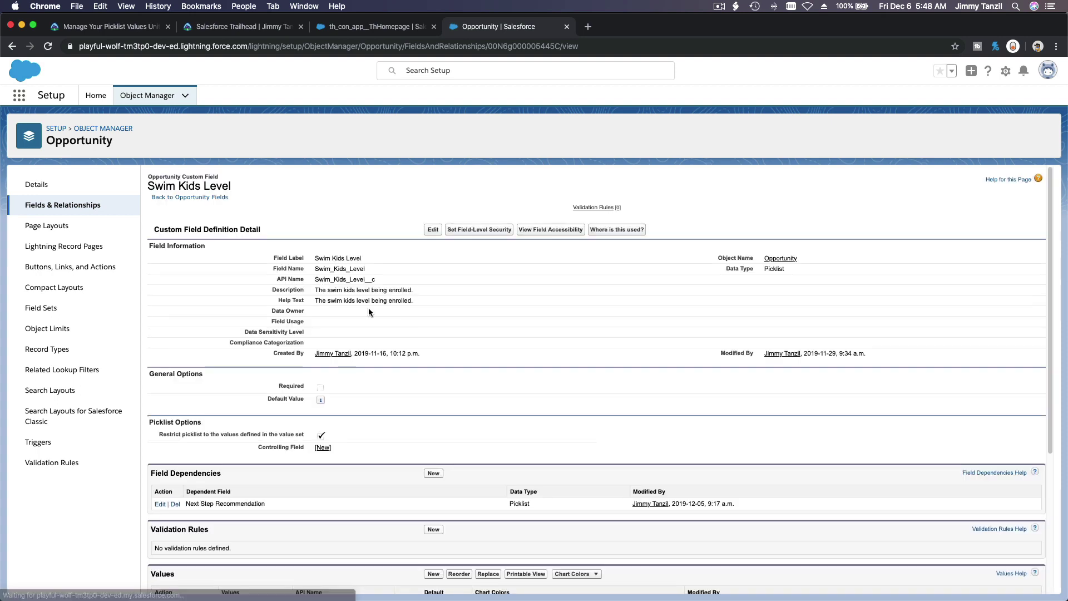
scroll(369, 309, "down", 3)
scroll(368, 309, "down", 3)
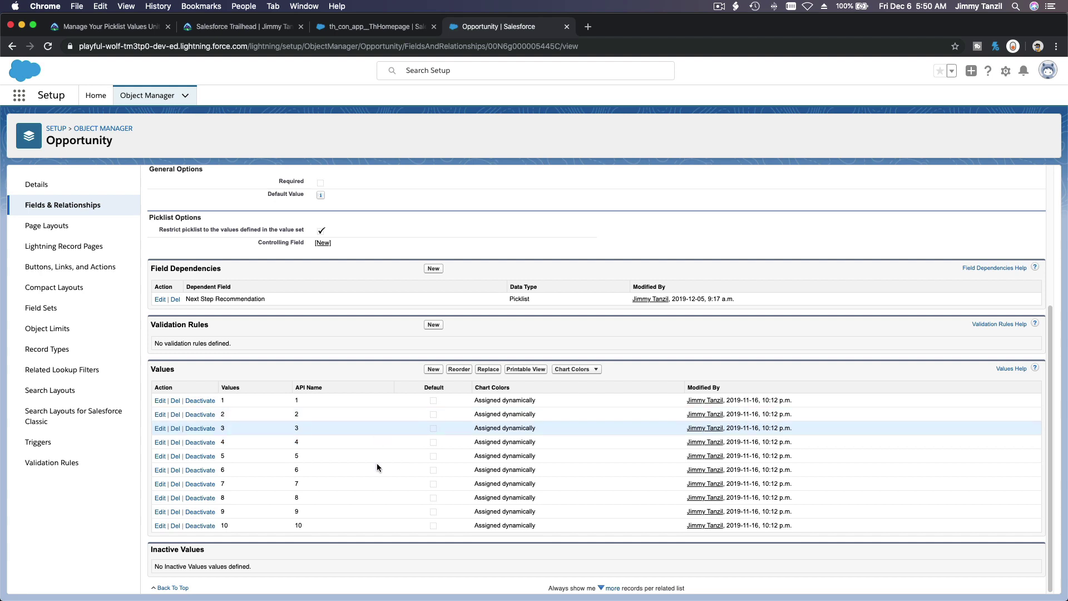
Step: Start reordering the Swim Kids Level picklist values and move 10 up to first place
left_click(458, 370)
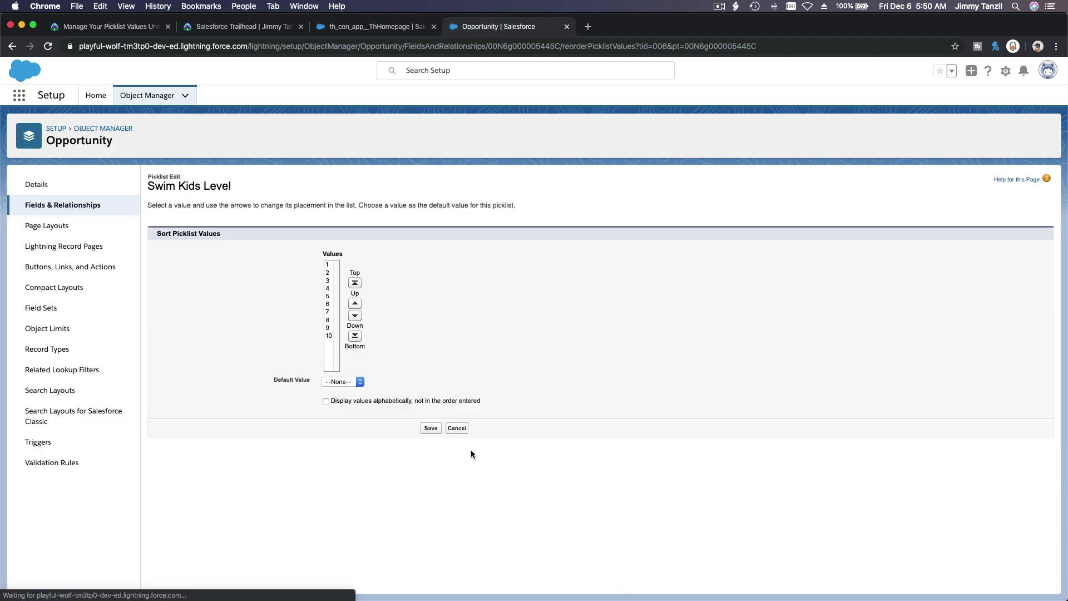
left_click(329, 336)
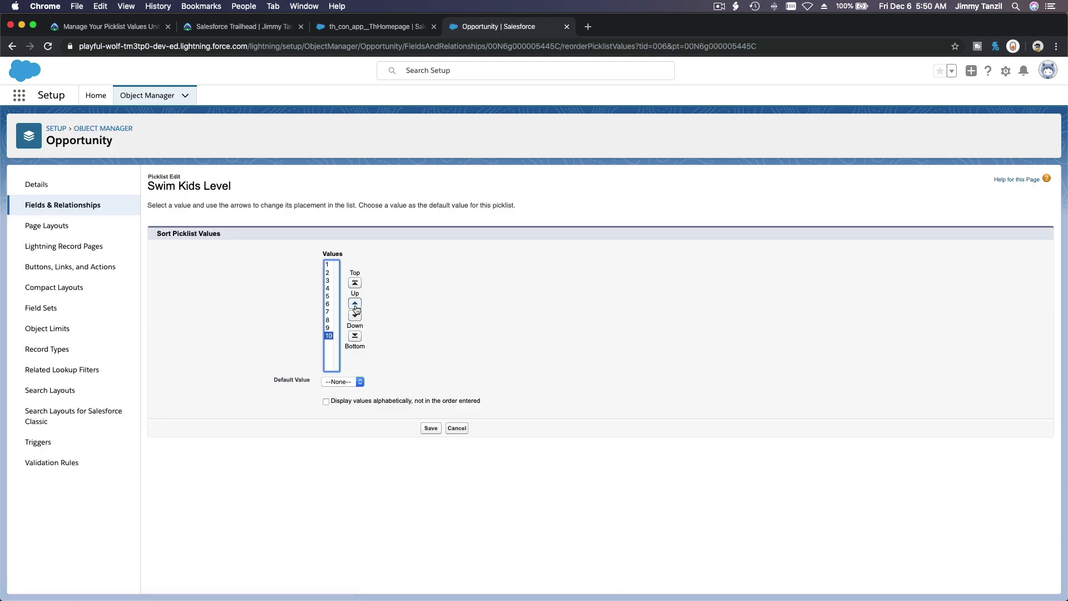
left_click(355, 304)
double_click(355, 304)
double_click(355, 305)
double_click(355, 304)
double_click(355, 304)
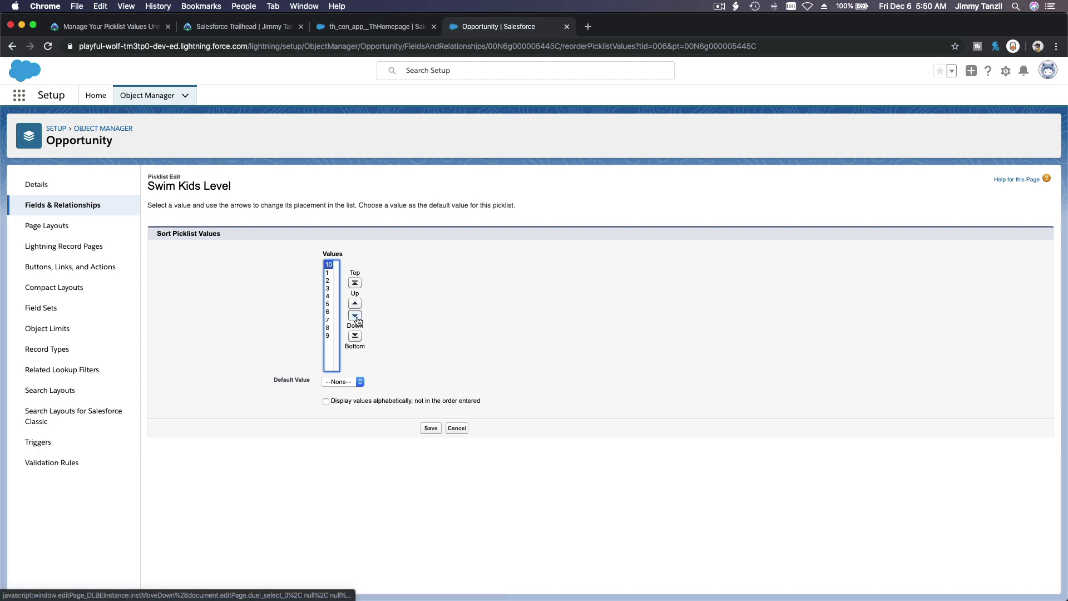
Step: Return value 10 to the end of the Swim Kids Level value order
left_click(356, 338)
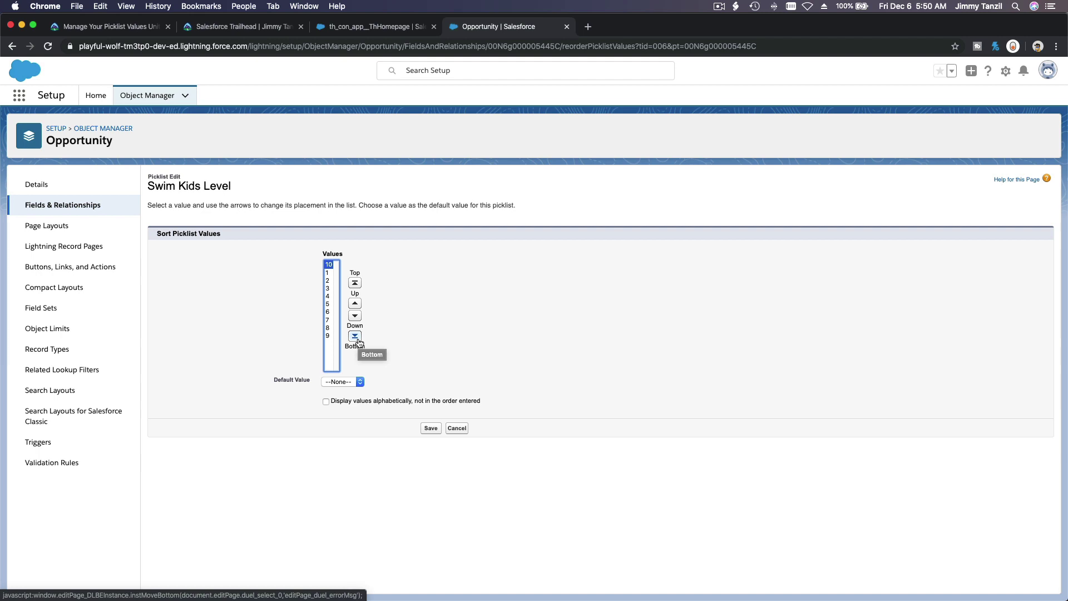
left_click(355, 304)
left_click(355, 304)
left_click(355, 303)
left_click(355, 303)
left_click(355, 303)
left_click(355, 304)
left_click(355, 304)
left_click(355, 304)
left_click(355, 304)
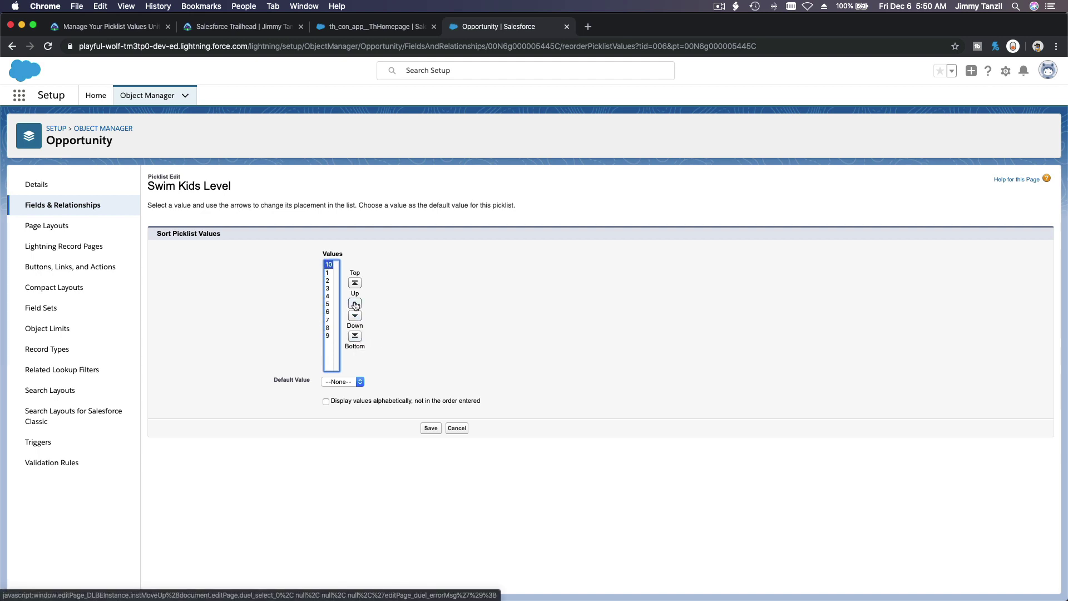
left_click(355, 336)
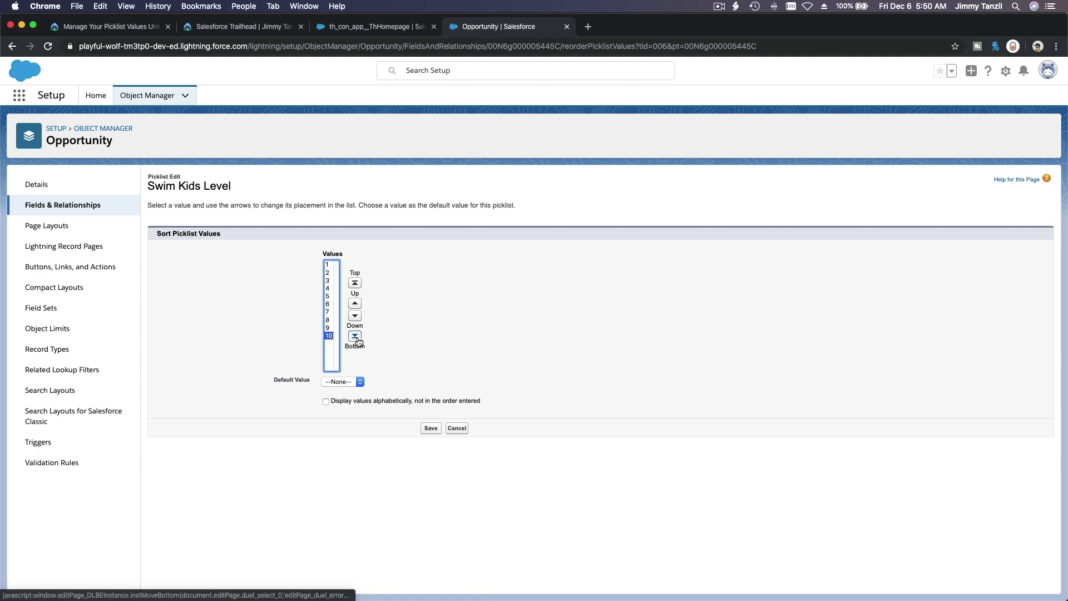
Step: Check the available default values for Swim Kids Level and cancel the reordering without saving
left_click(408, 334)
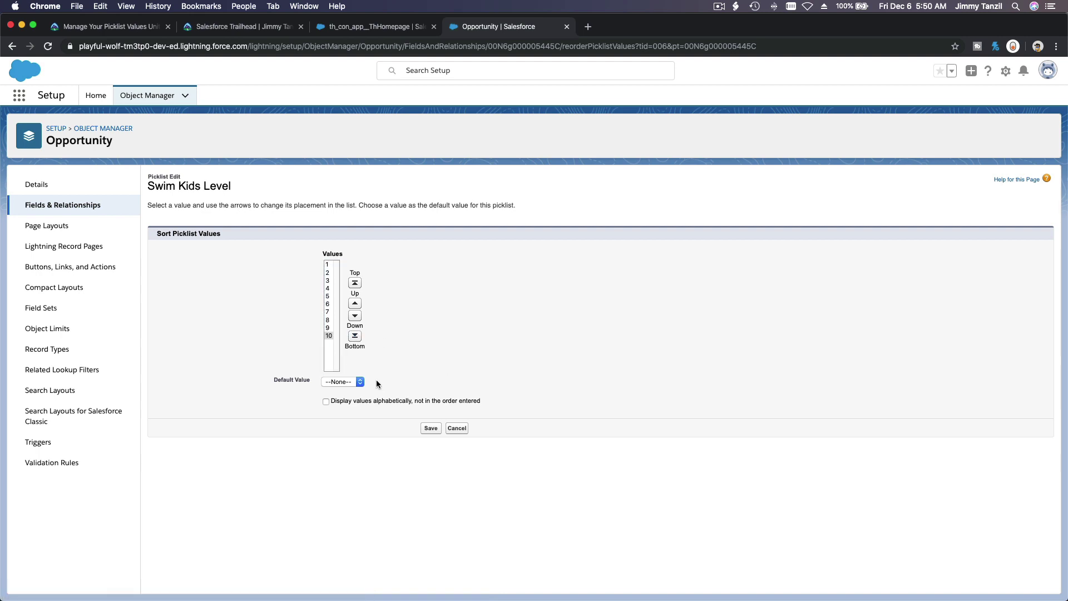
left_click(354, 382)
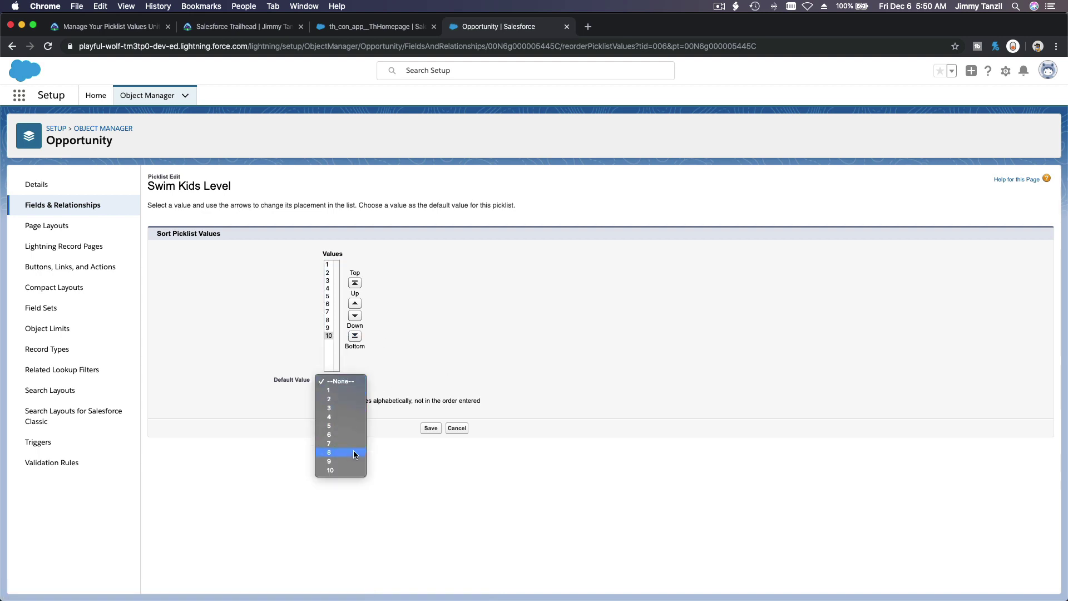
left_click(405, 326)
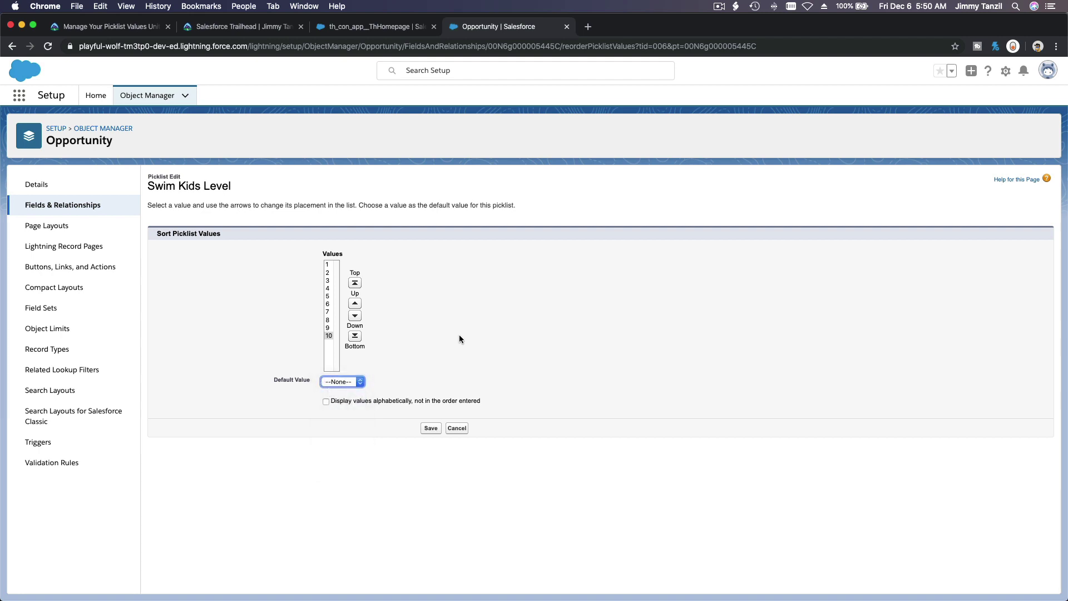
left_click(457, 429)
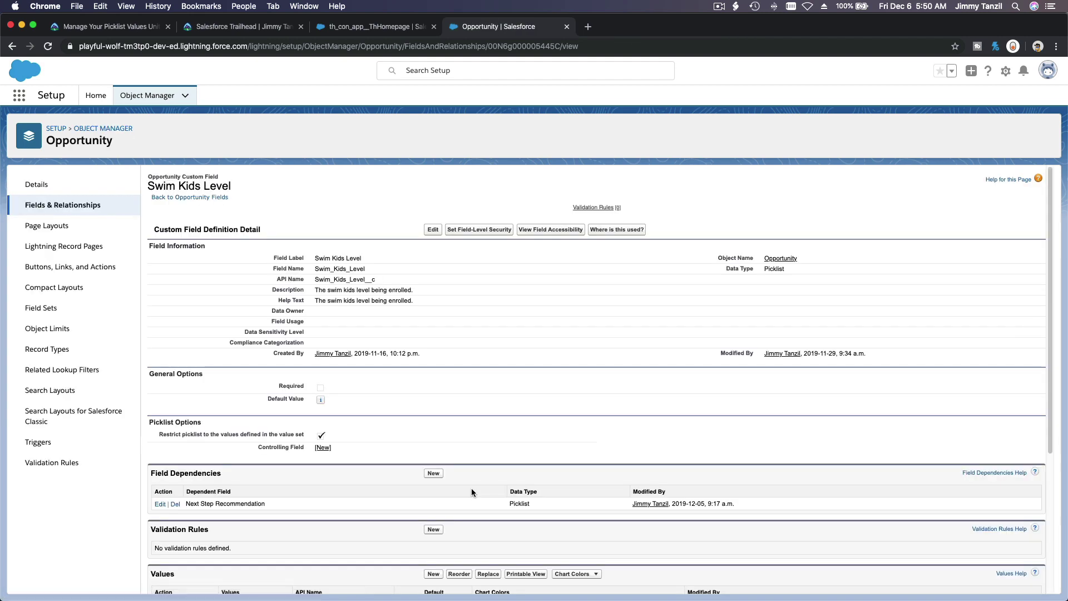
Step: Set up a replacement of Swim Kids Level value 2 with 3, and cancel it without replacing
scroll(459, 396, "down", 5)
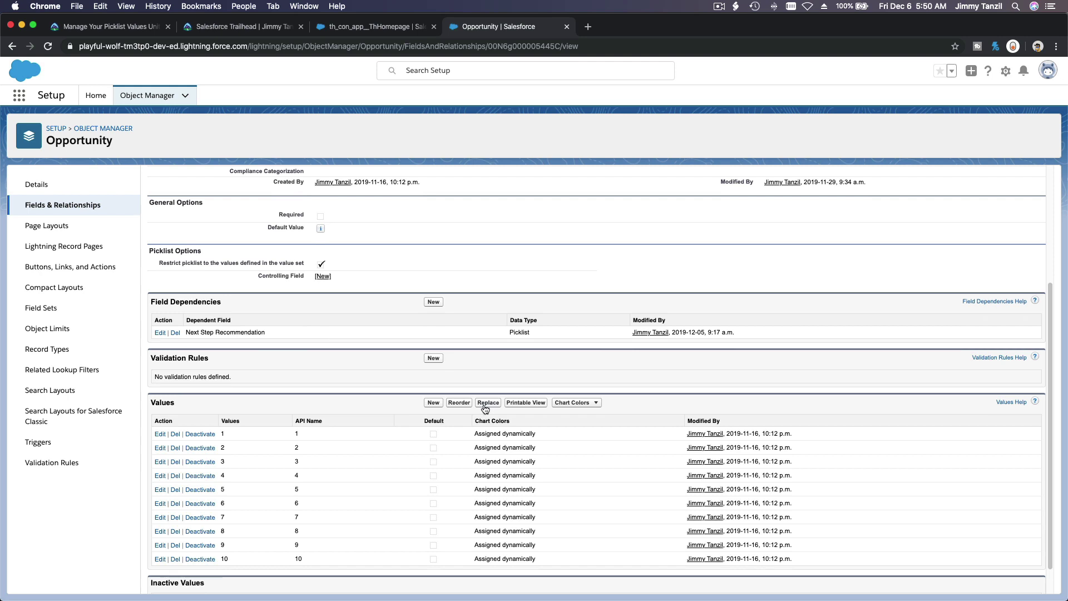
scroll(490, 389, "down", 1)
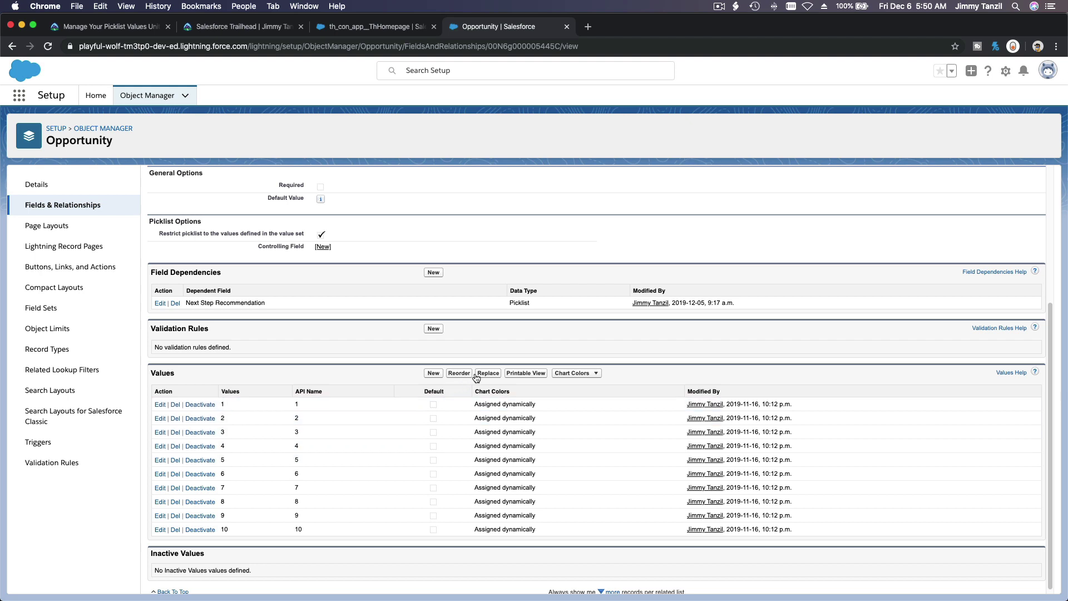
left_click(488, 374)
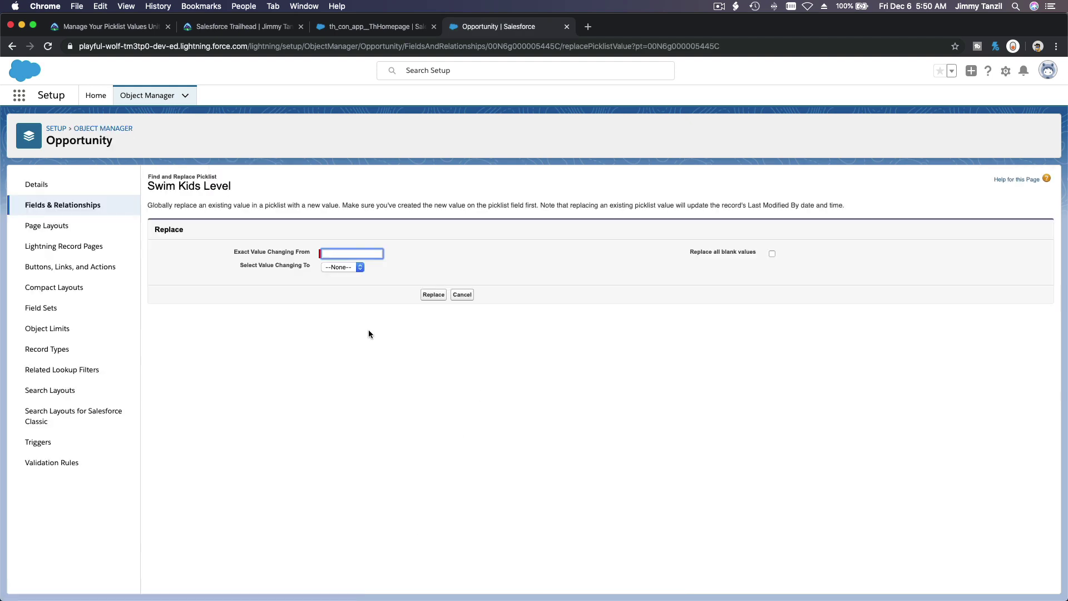
left_click(346, 267)
left_click(347, 254)
type("2")
left_click(346, 266)
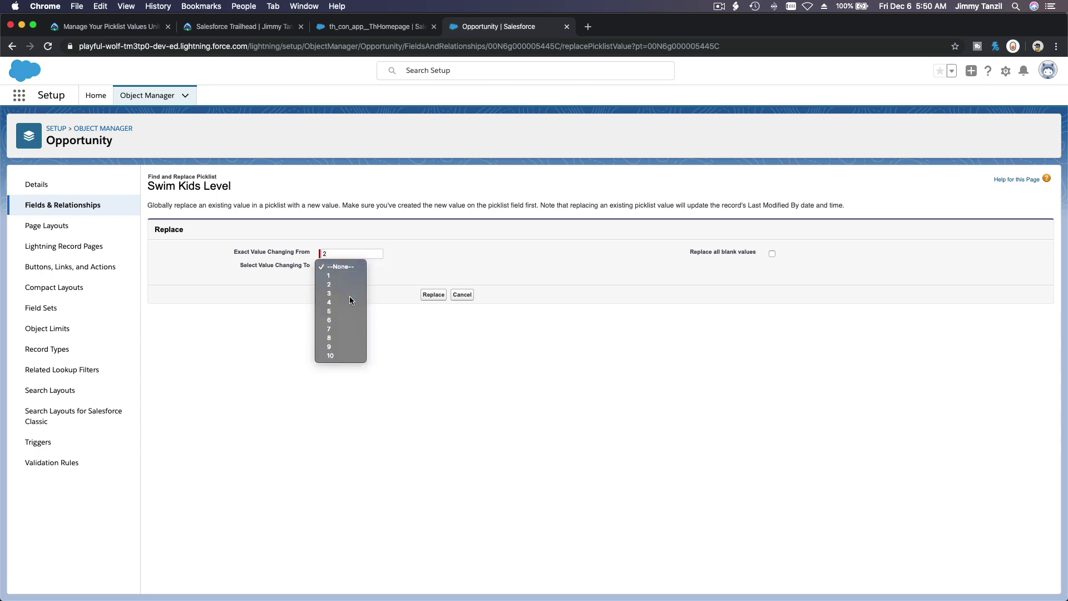
left_click(350, 296)
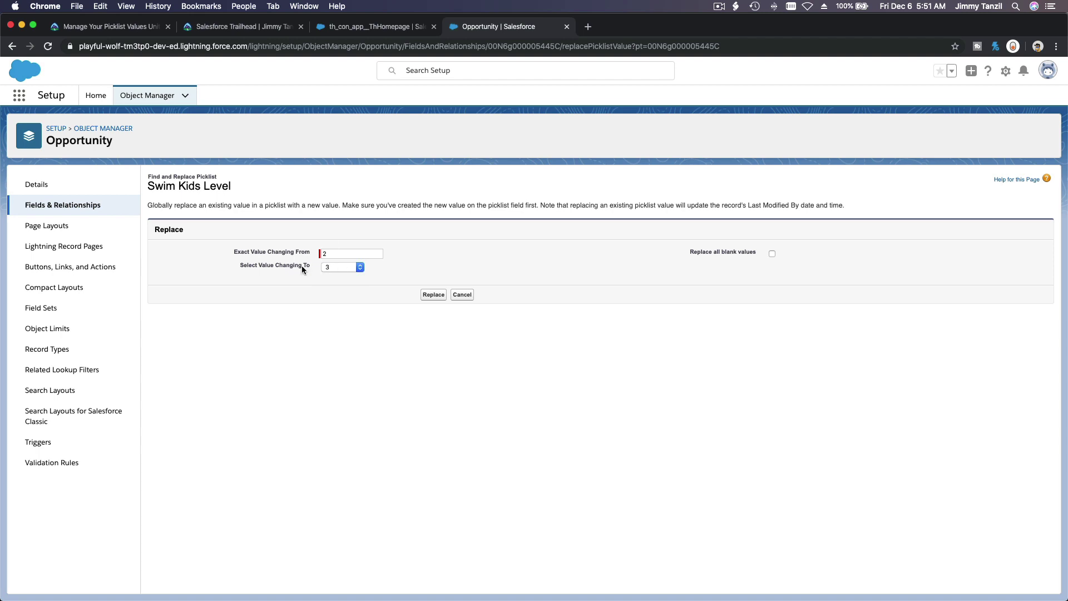
left_click(467, 296)
Step: View the printable list of Swim Kids Level values, close it, and check the chart color options
scroll(477, 394, "down", 5)
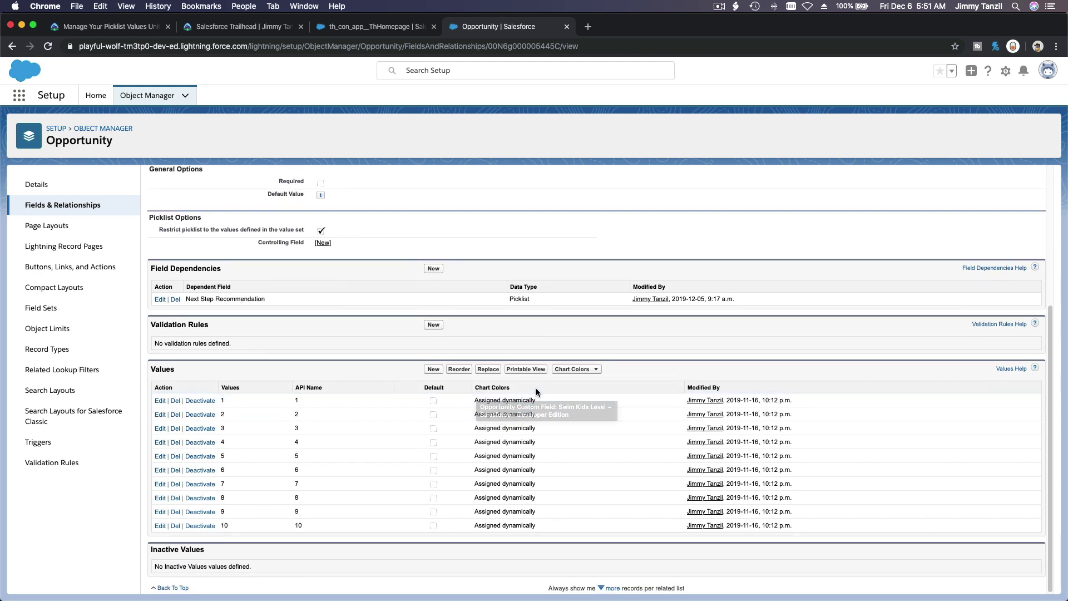
left_click(535, 370)
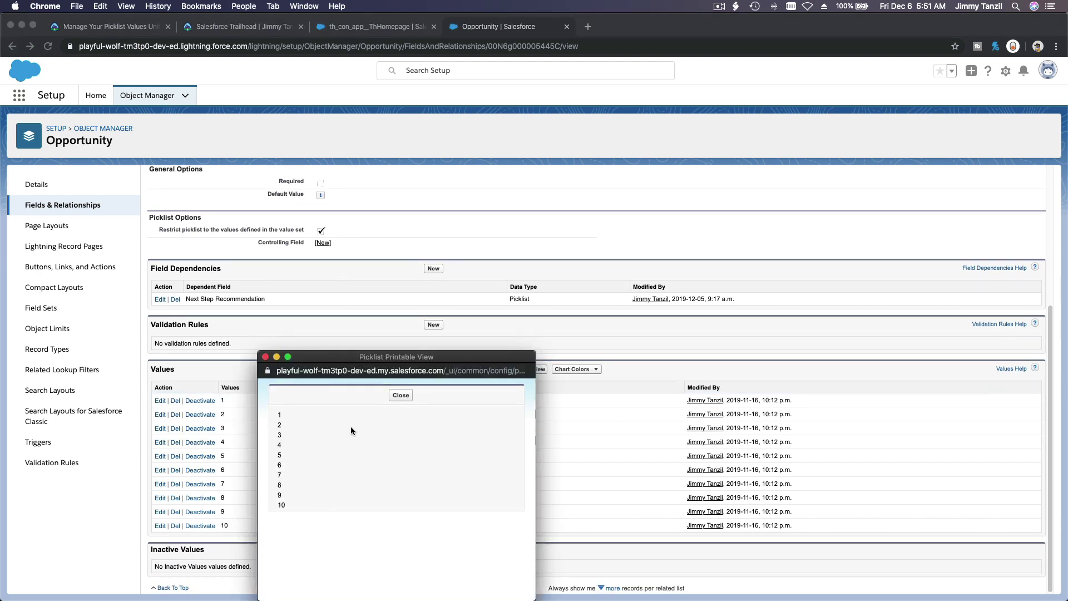
left_click_drag(363, 363, 403, 292)
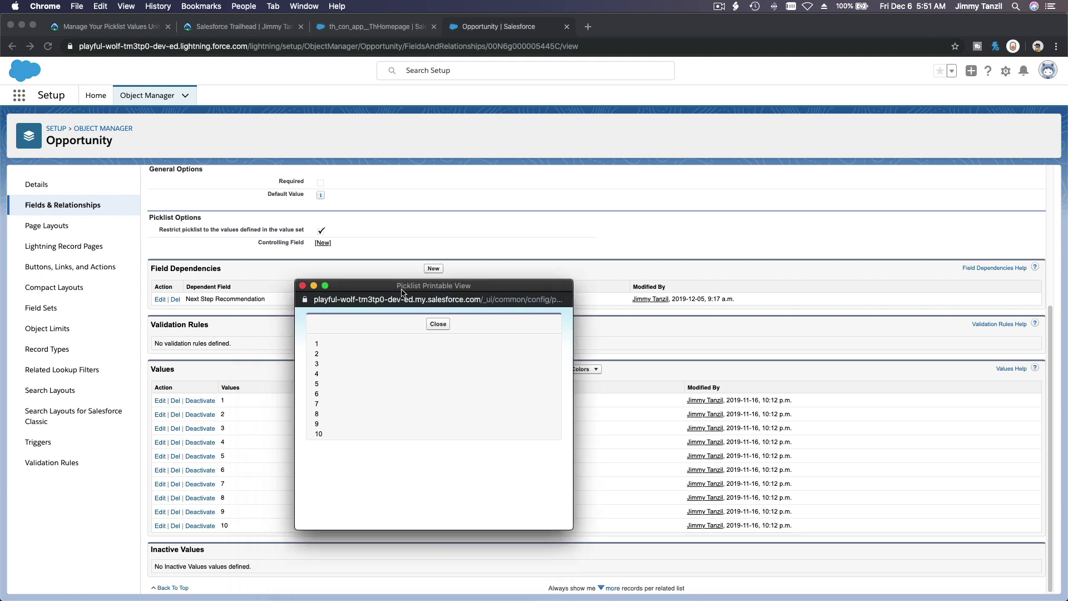
left_click(438, 325)
left_click(568, 370)
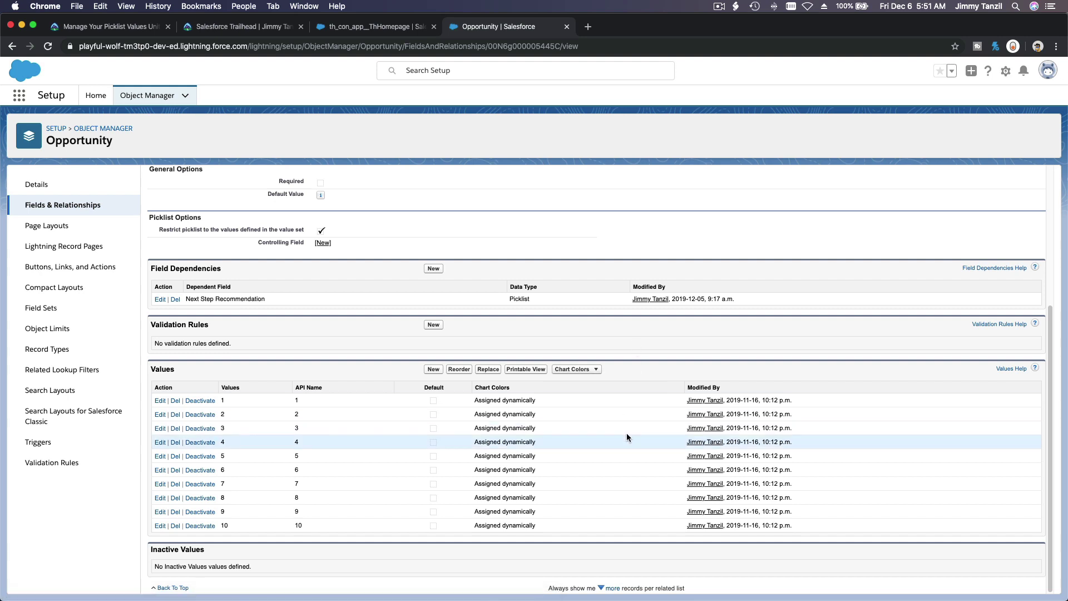
scroll(620, 430, "down", 1)
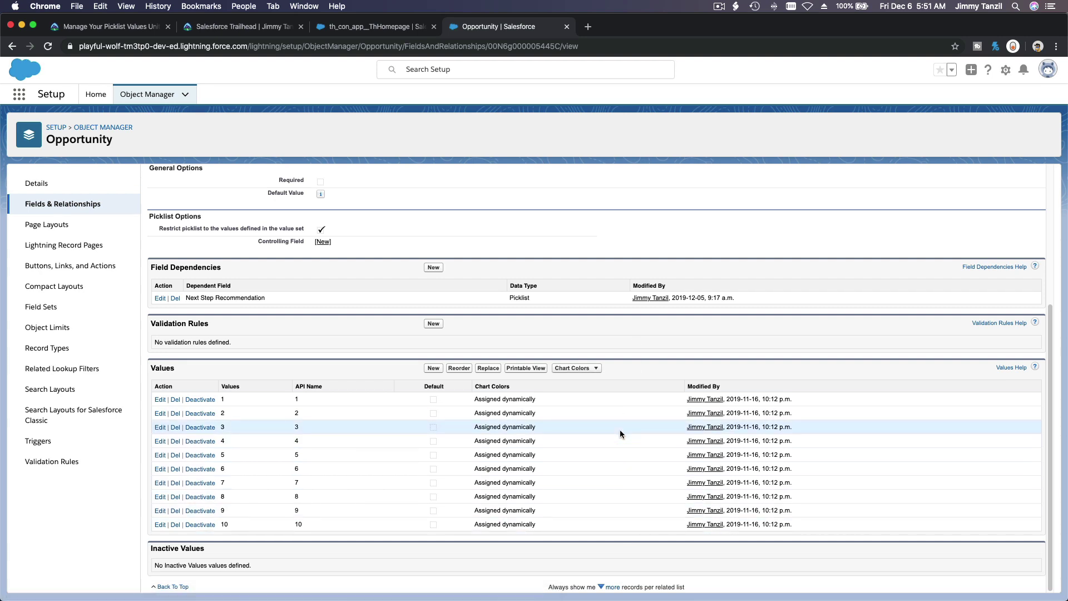
Step: Switch to the Manage Your Picklist Values unit and read the value options and the section on active, inactive, deleted, and replaced values
left_click(121, 30)
scroll(347, 307, "down", 3)
scroll(347, 307, "down", 5)
scroll(305, 233, "down", 5)
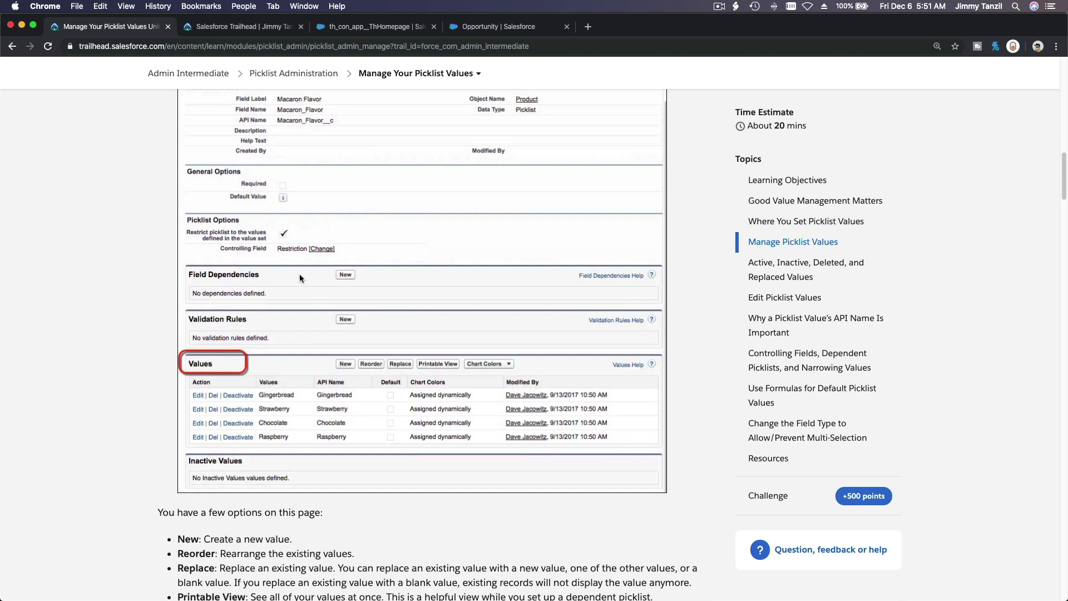
scroll(264, 379, "down", 2)
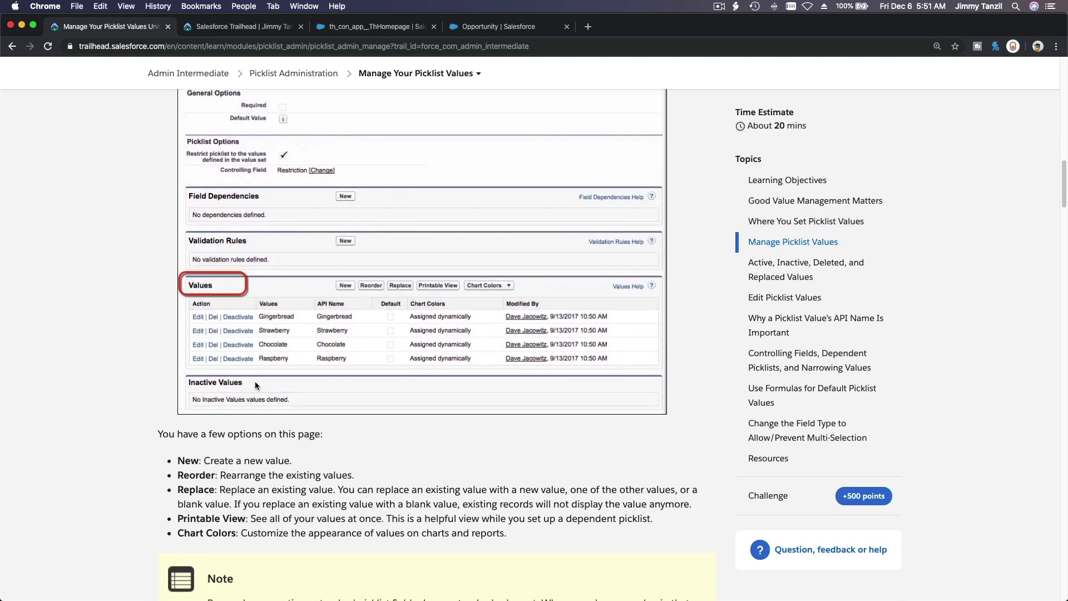
scroll(211, 457, "down", 2)
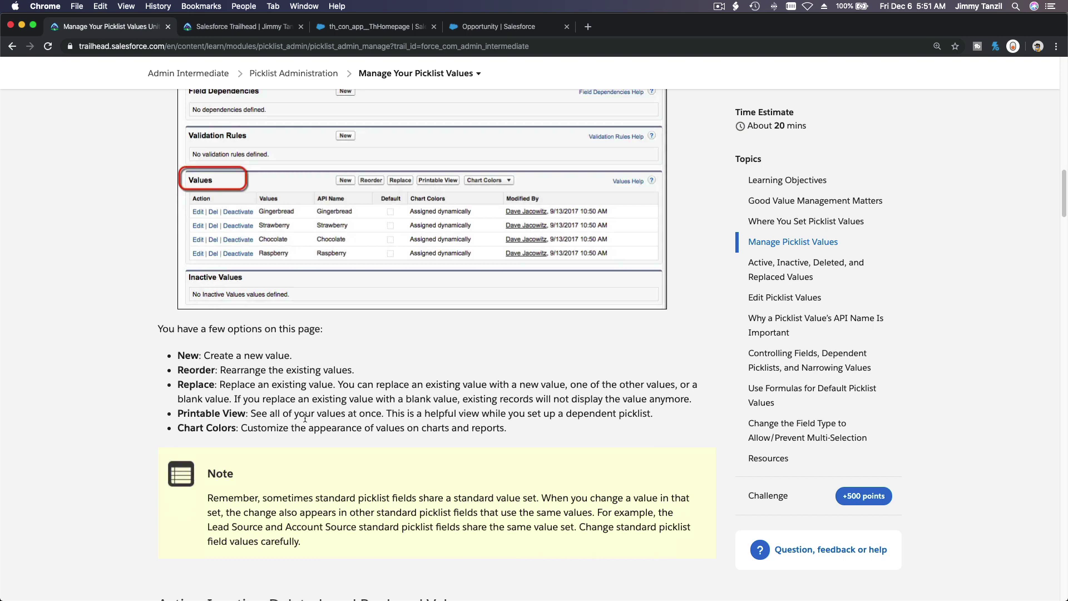
scroll(457, 360, "down", 8)
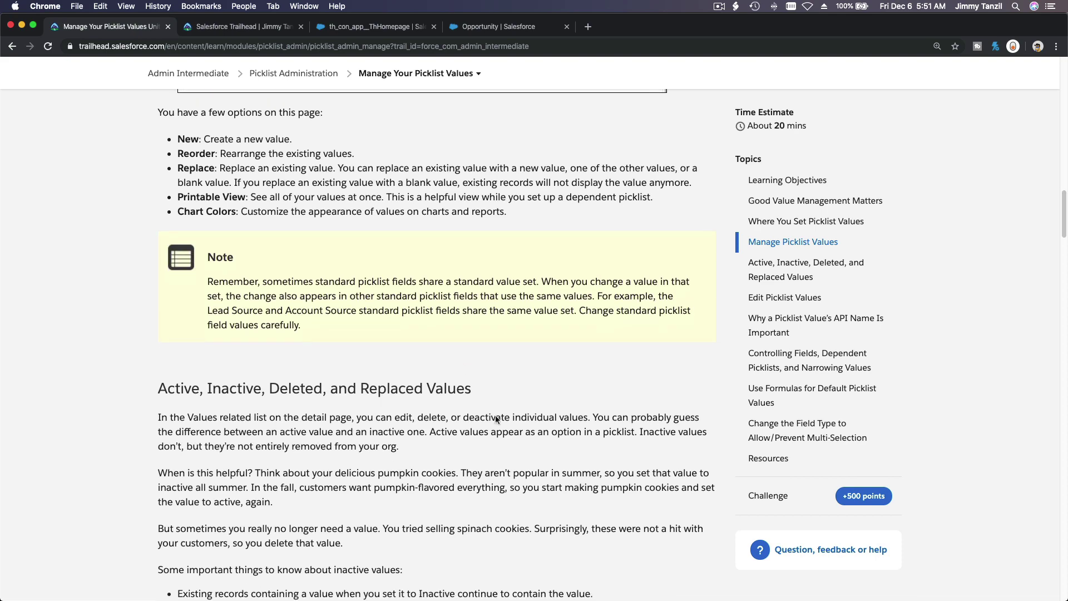
scroll(518, 393, "down", 1)
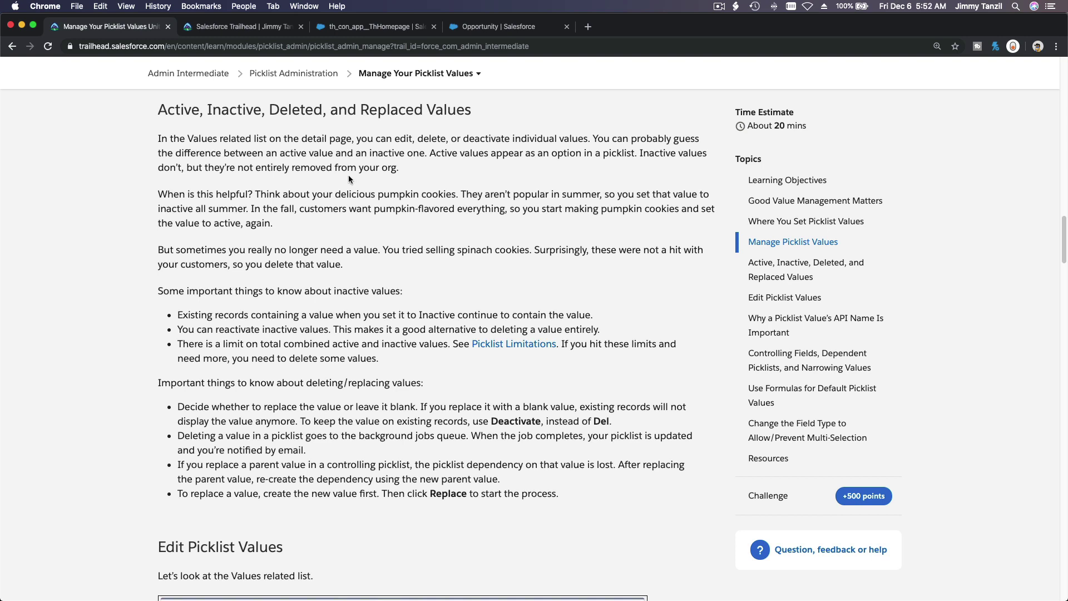
double_click(238, 111)
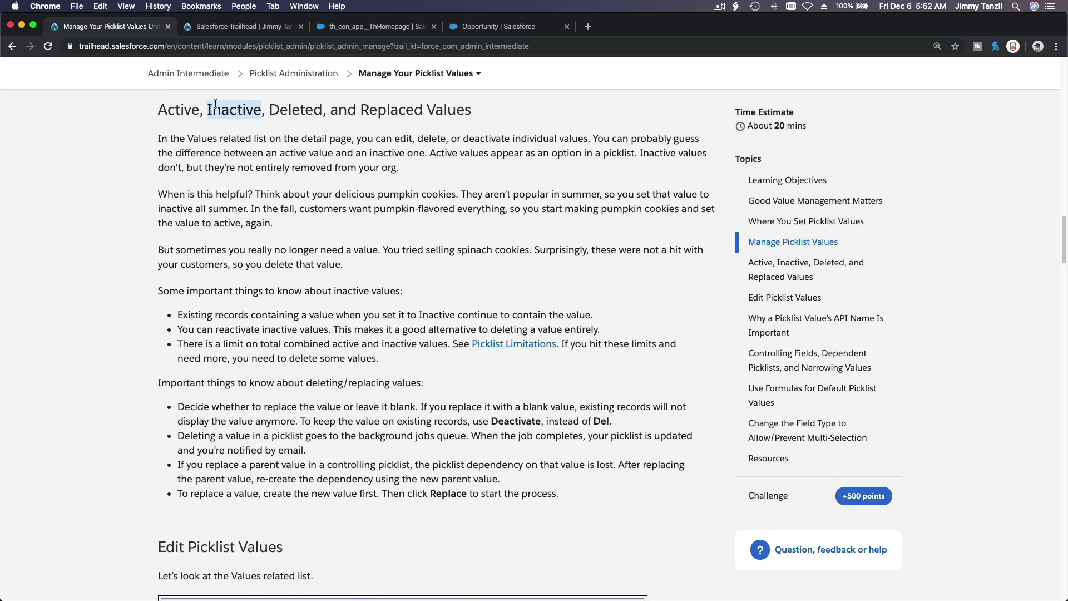
Step: Open the Swim Kids 10 opportunity in the Sales app, dismiss the survey, and display its details down to Swim Kids Level
left_click(471, 29)
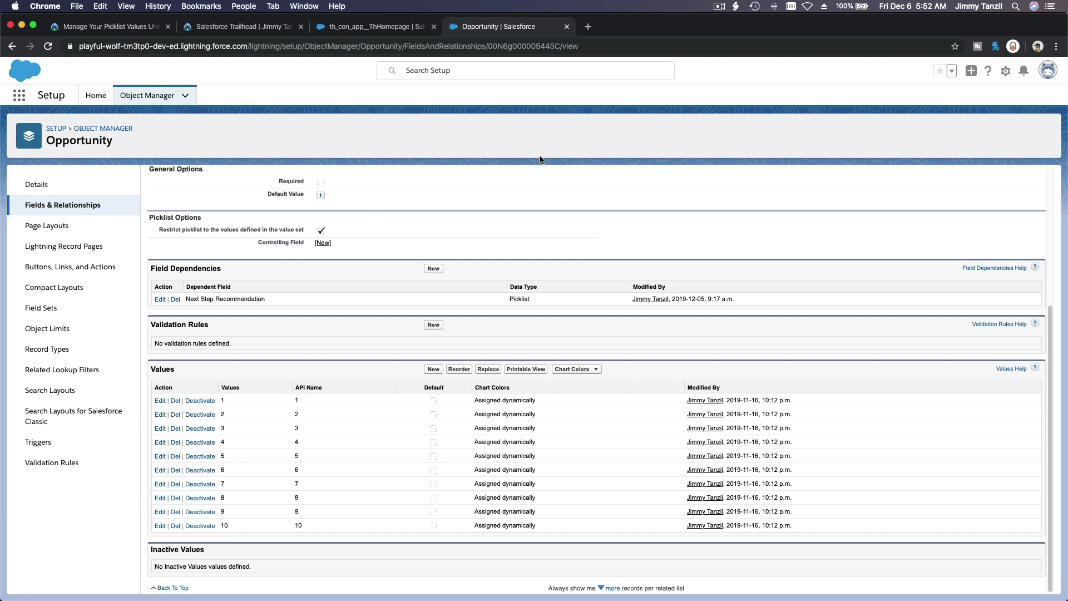
left_click(375, 29)
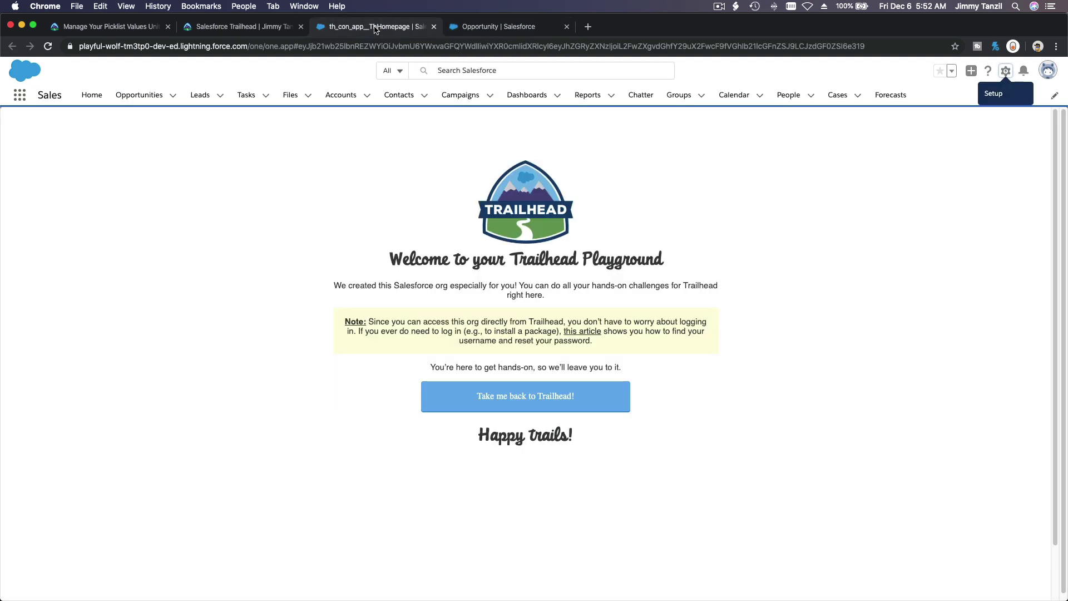
left_click(156, 103)
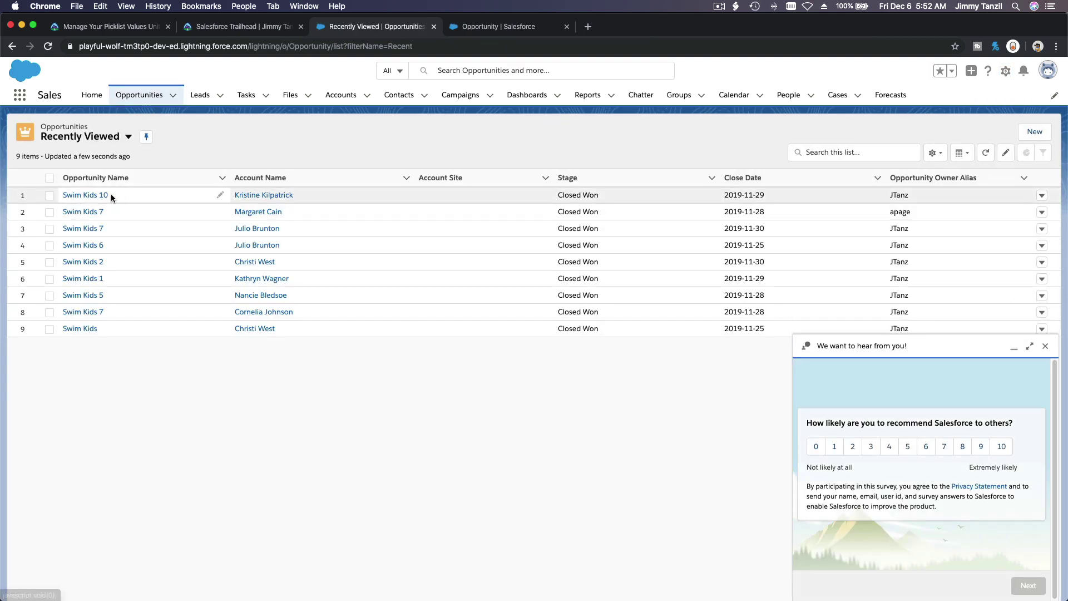
left_click(104, 195)
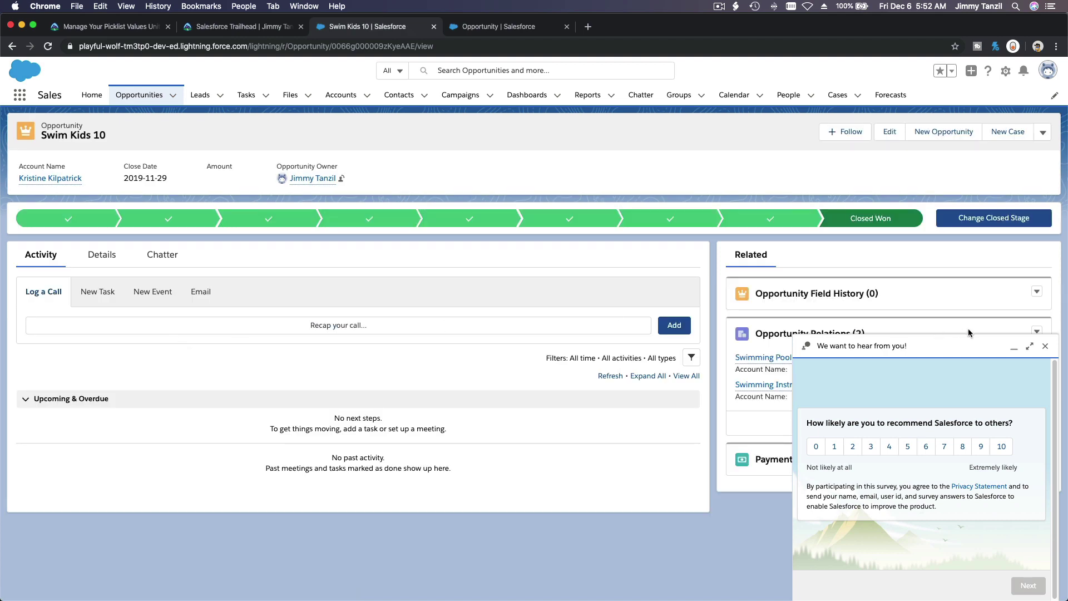
left_click(1045, 345)
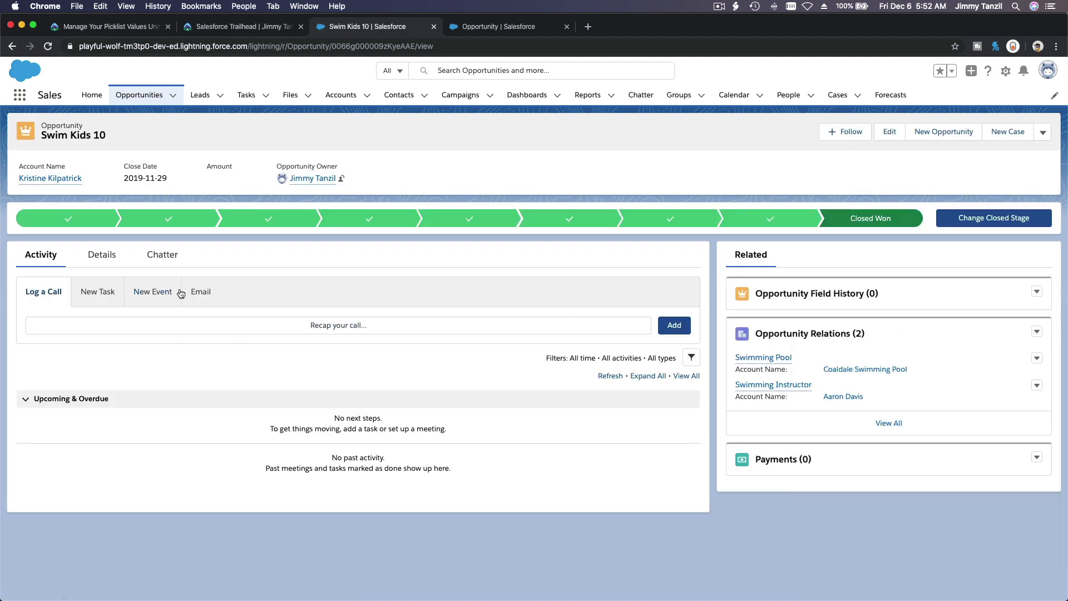
left_click(108, 262)
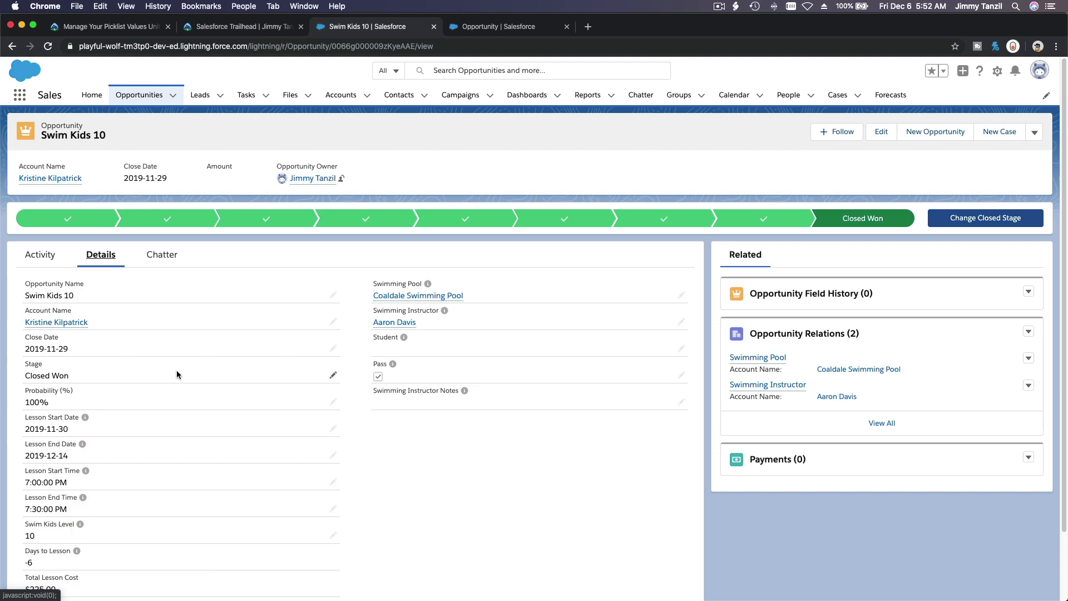
scroll(219, 383, "down", 3)
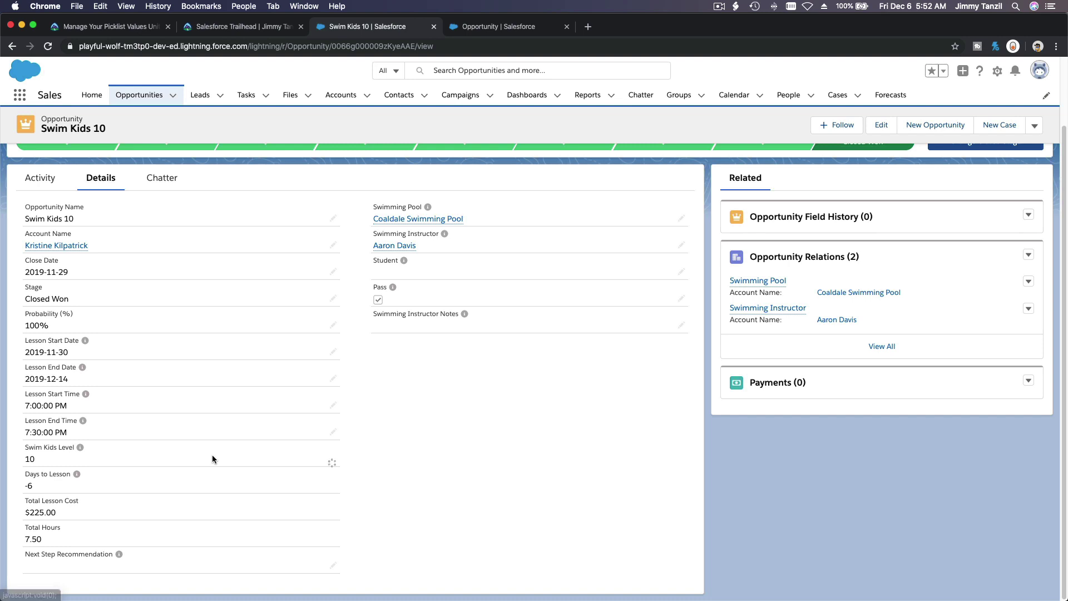
Step: Check the selectable Swim Kids Level values on the Swim Kids 10 opportunity and cancel the edit
double_click(212, 456)
left_click(213, 457)
scroll(215, 378, "down", 3)
scroll(216, 378, "up", 3)
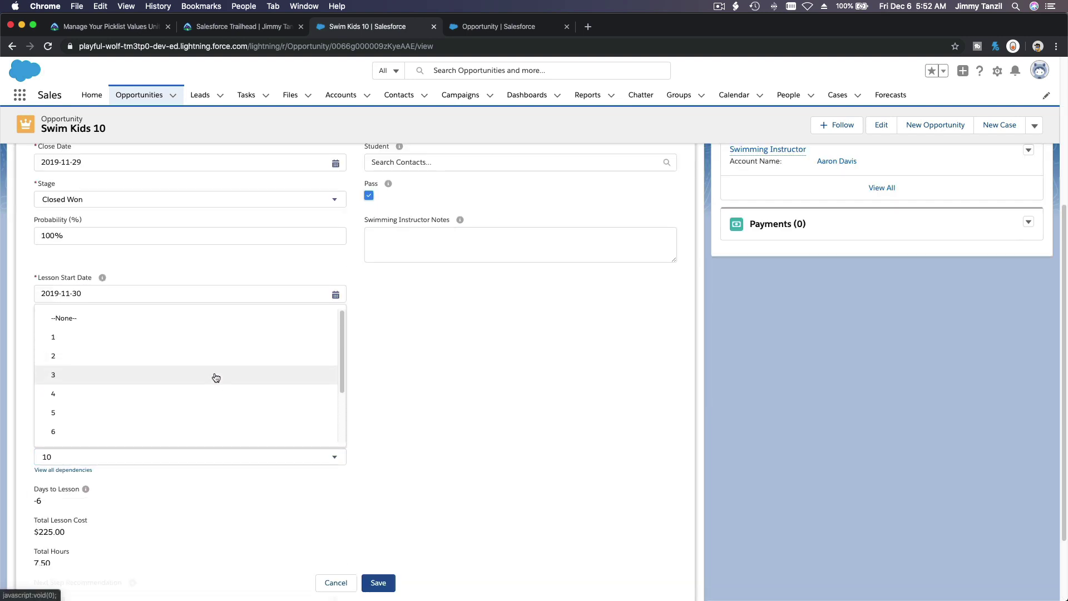
left_click(469, 516)
left_click(336, 582)
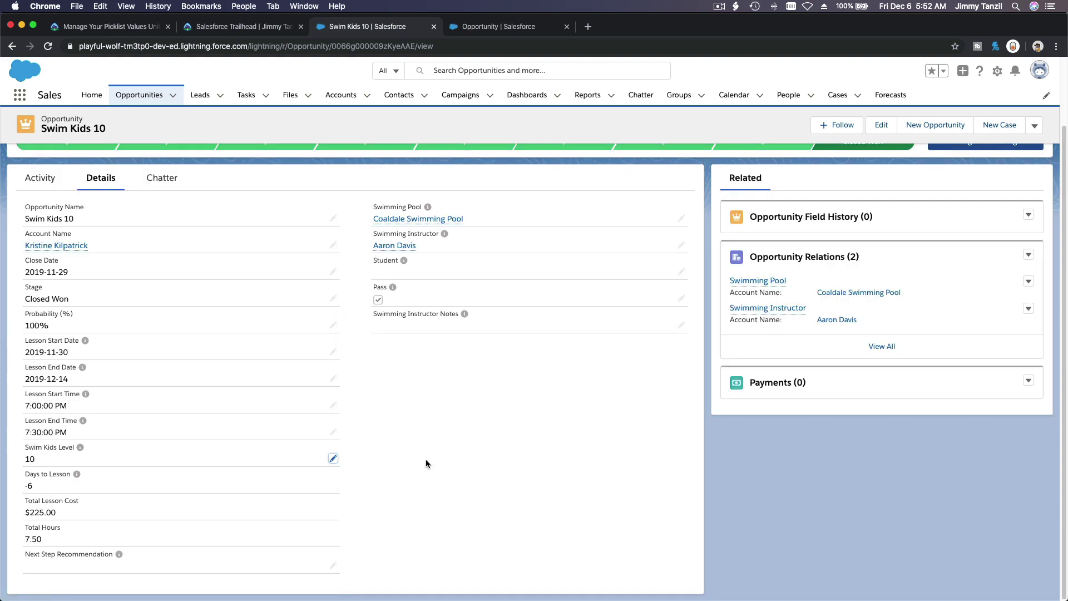
Step: Deactivate value 1 of the Swim Kids Level picklist in Setup and review the active and inactive value lists
left_click(472, 29)
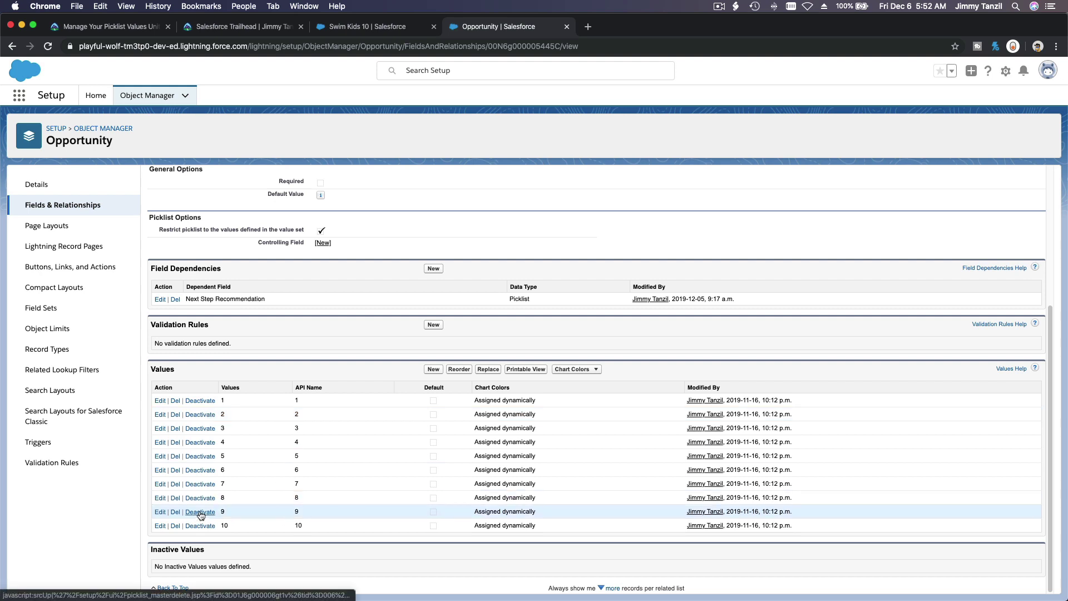
left_click(200, 401)
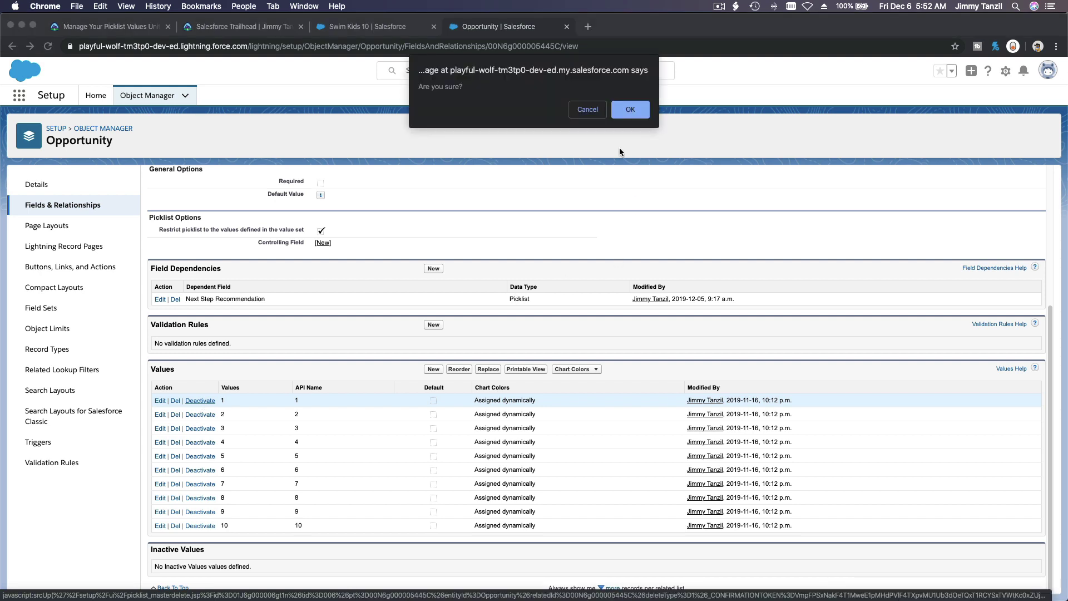
left_click(632, 110)
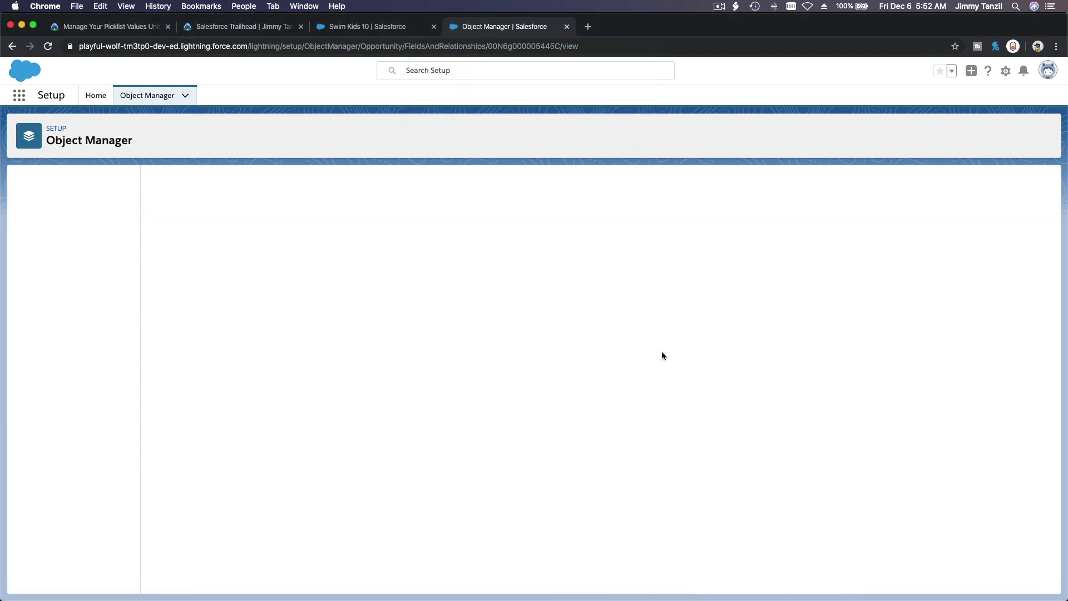
scroll(662, 351, "down", 3)
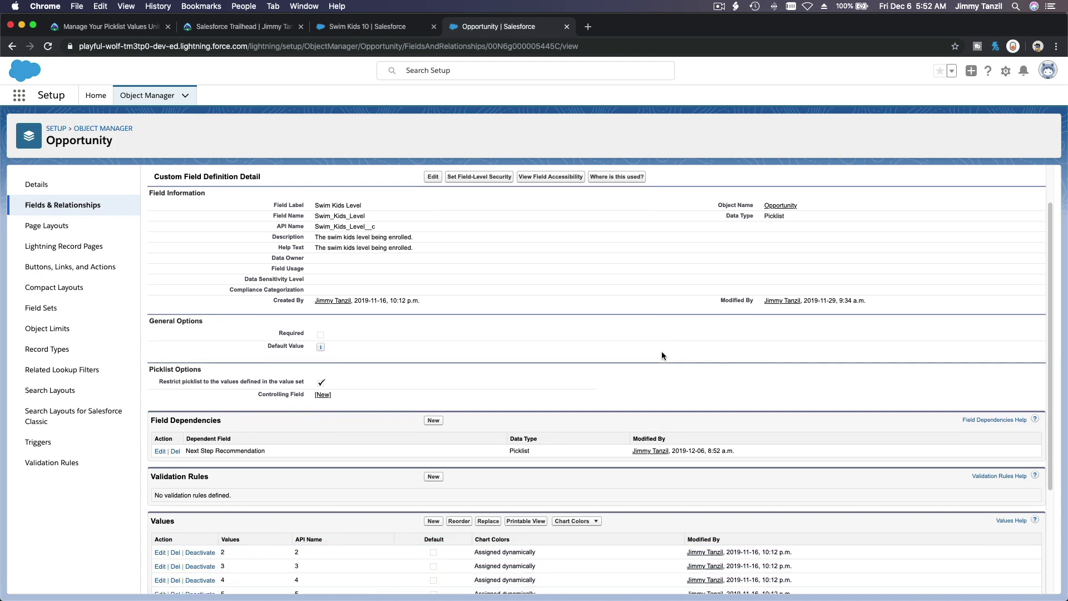
scroll(662, 353, "down", 2)
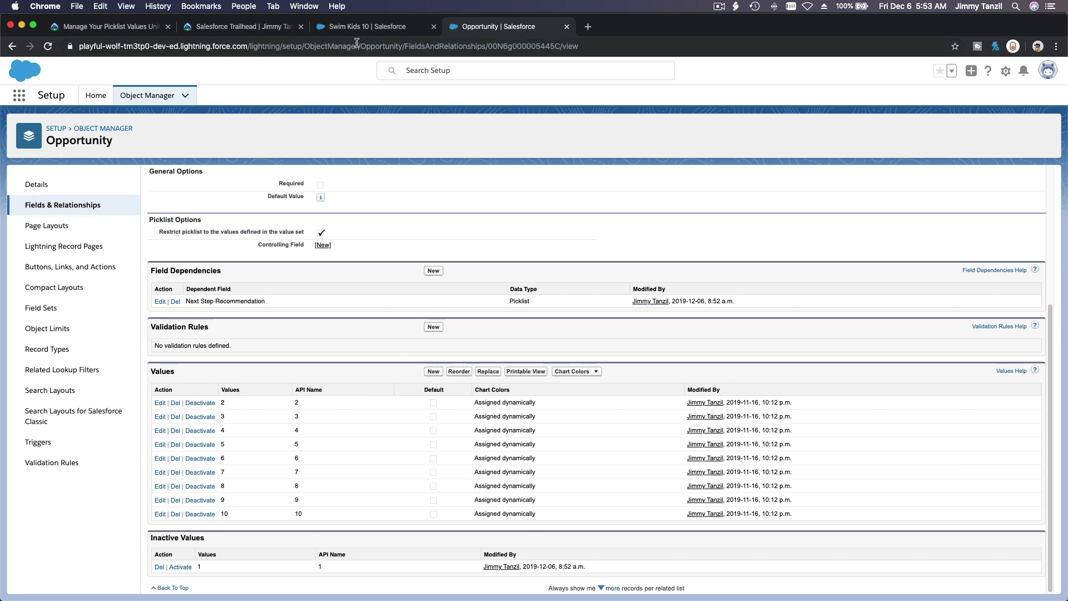
Step: Reload the Swim Kids 10 opportunity and check which Swim Kids Level values can be selected
left_click(363, 26)
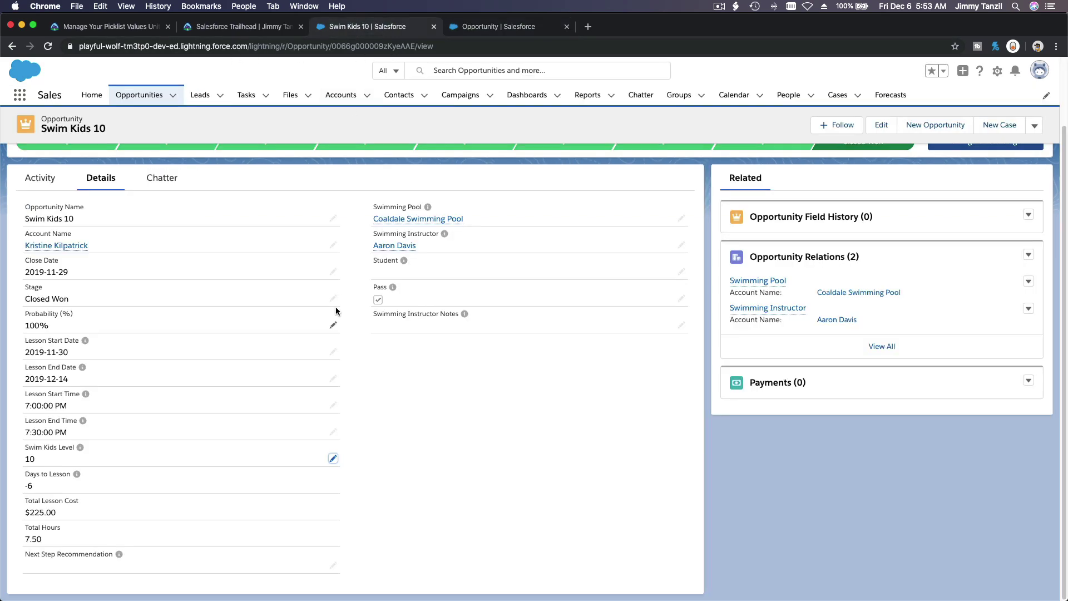
left_click(48, 46)
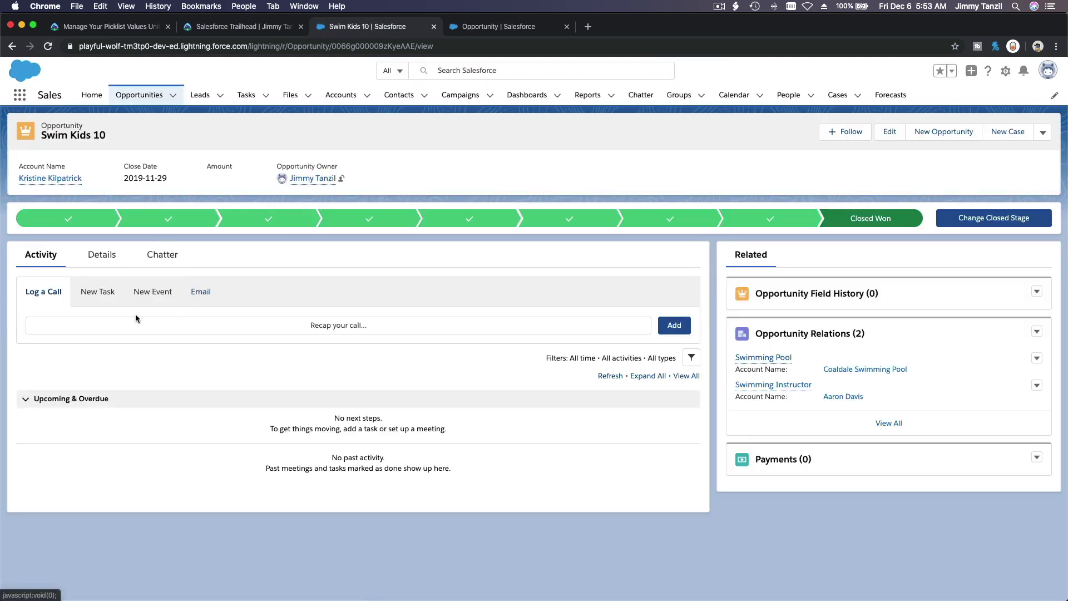
left_click(104, 264)
scroll(138, 329, "down", 2)
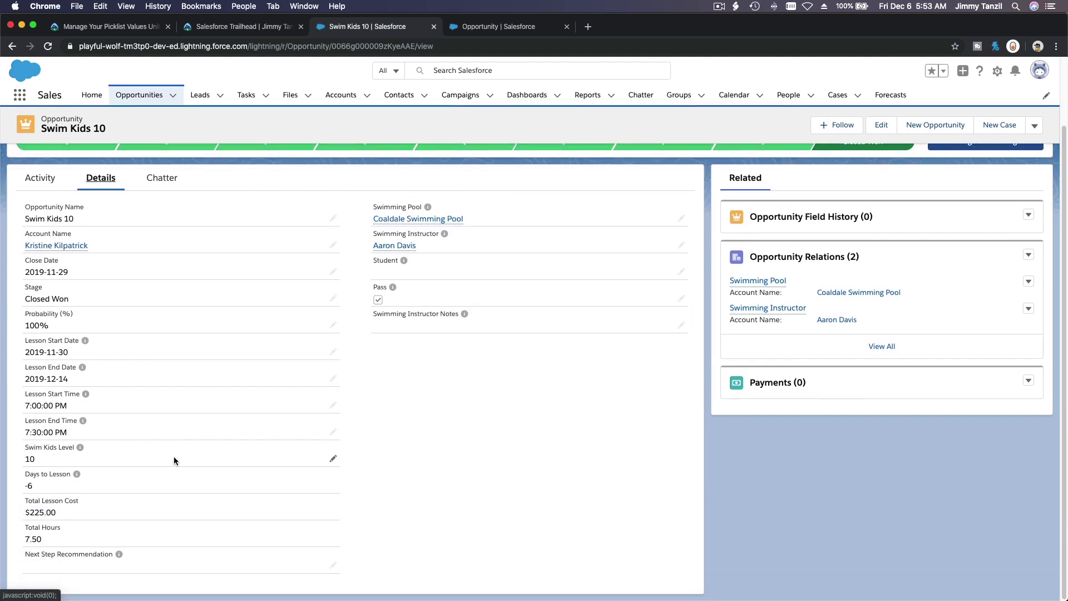
double_click(216, 459)
left_click(217, 461)
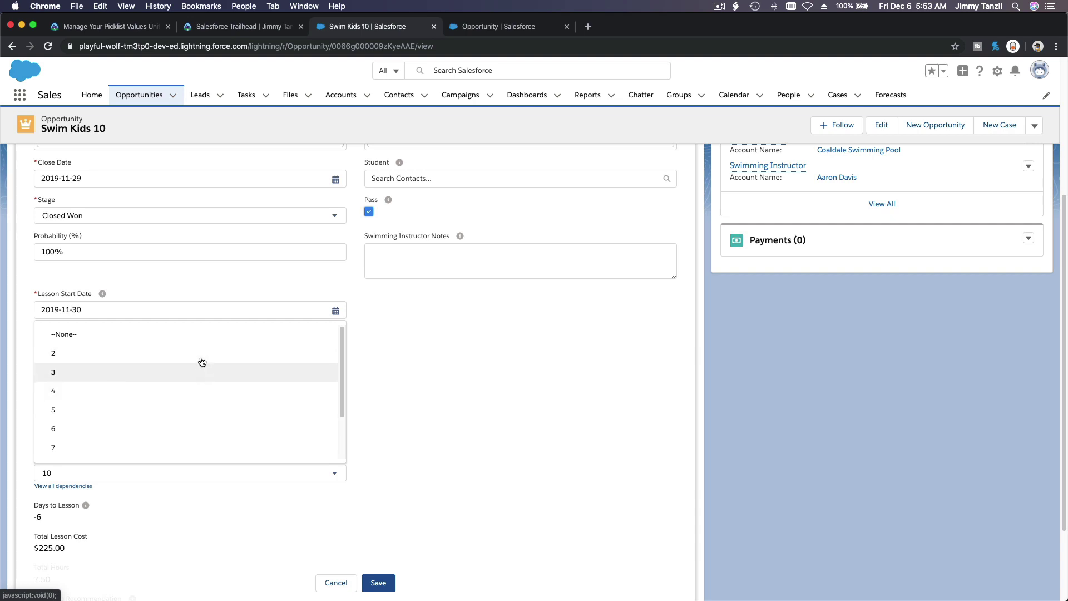
scroll(202, 373, "down", 2)
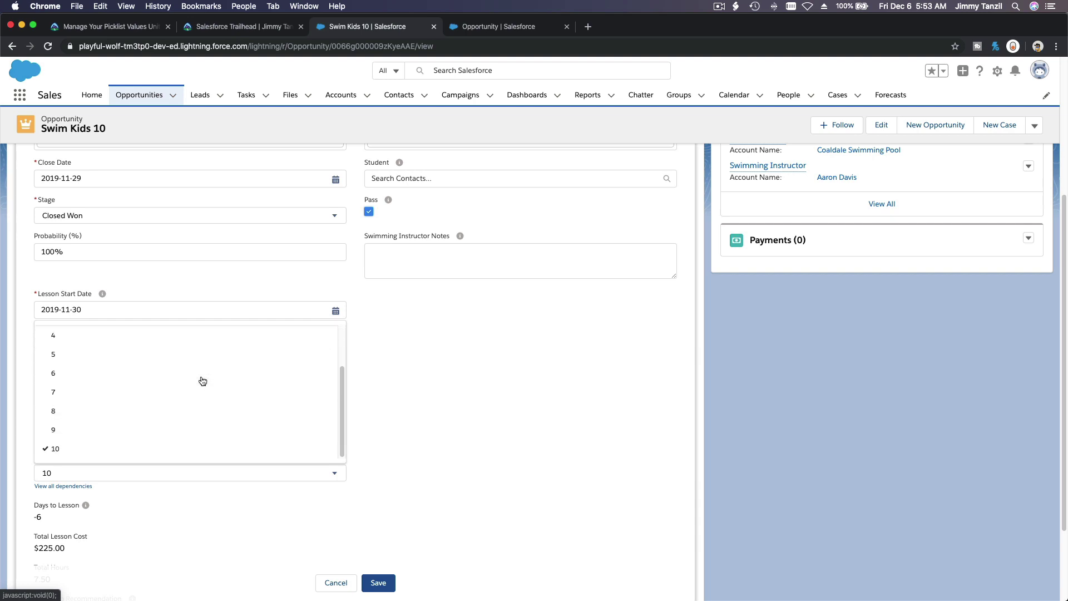
Step: Cancel the Swim Kids 10 opportunity edit and reactivate value 1 of the Swim Kids Level picklist in Setup
left_click(335, 513)
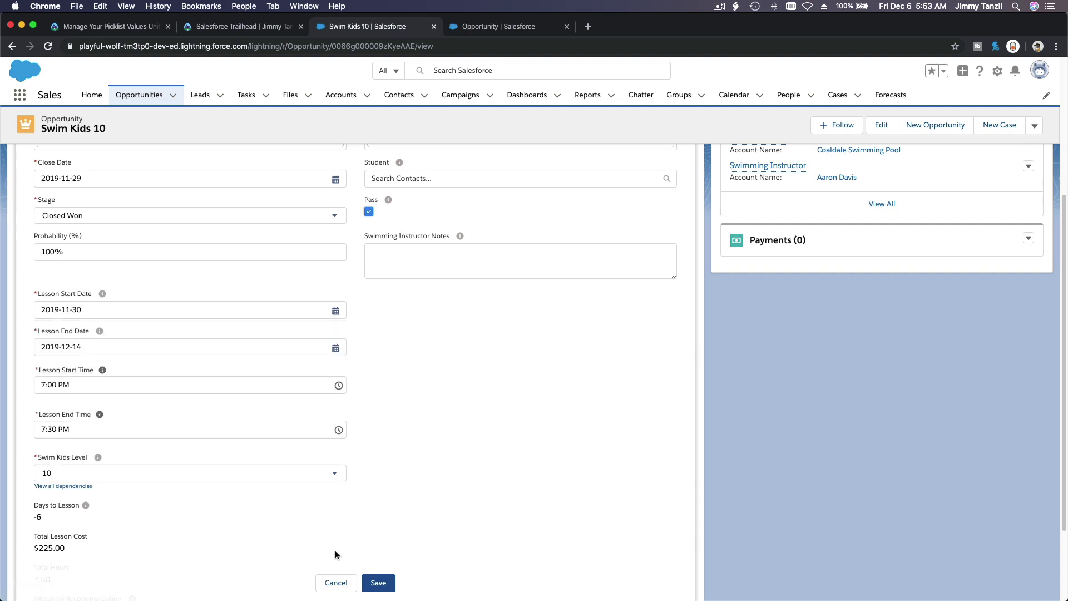
left_click(335, 583)
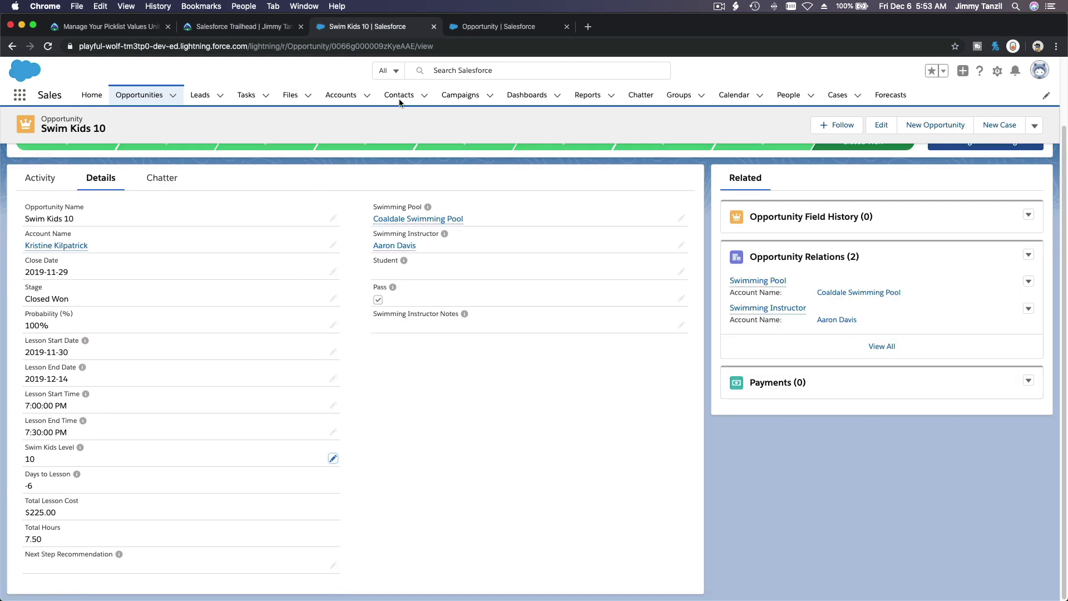
left_click(470, 27)
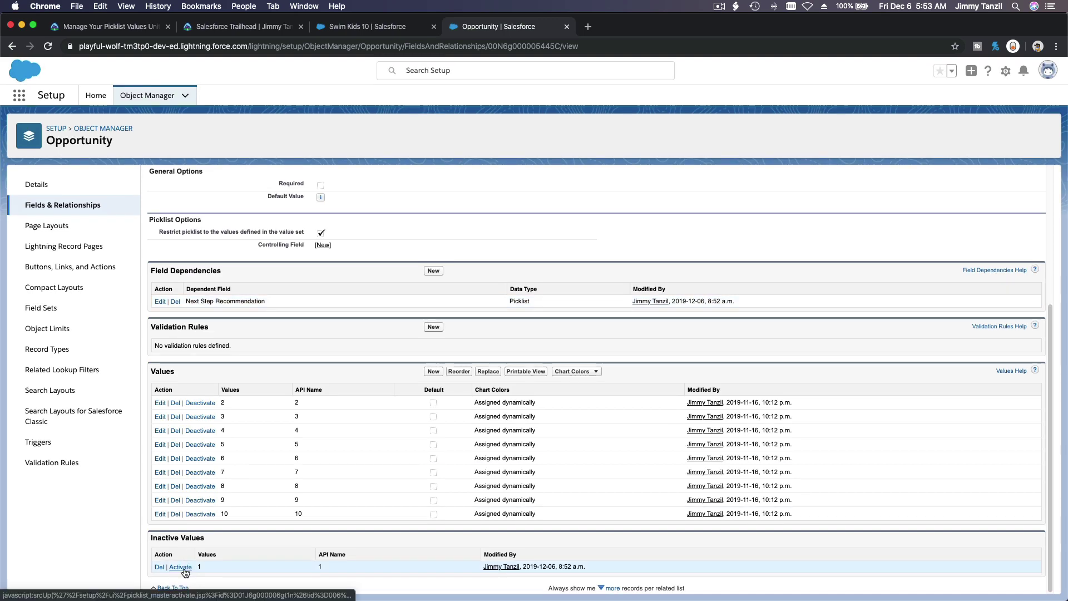
left_click(181, 567)
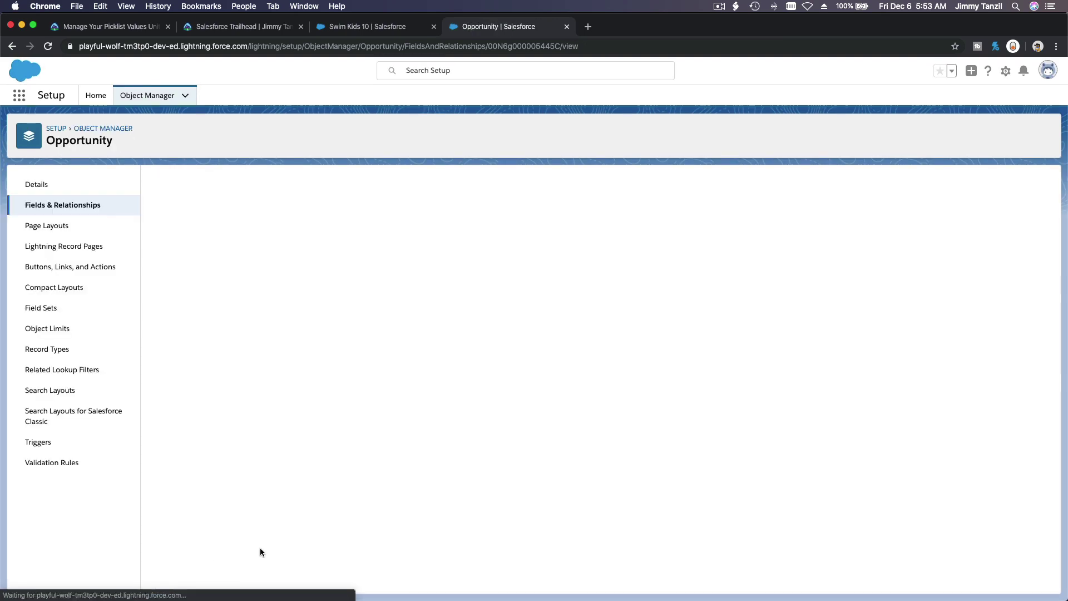
scroll(269, 488, "down", 4)
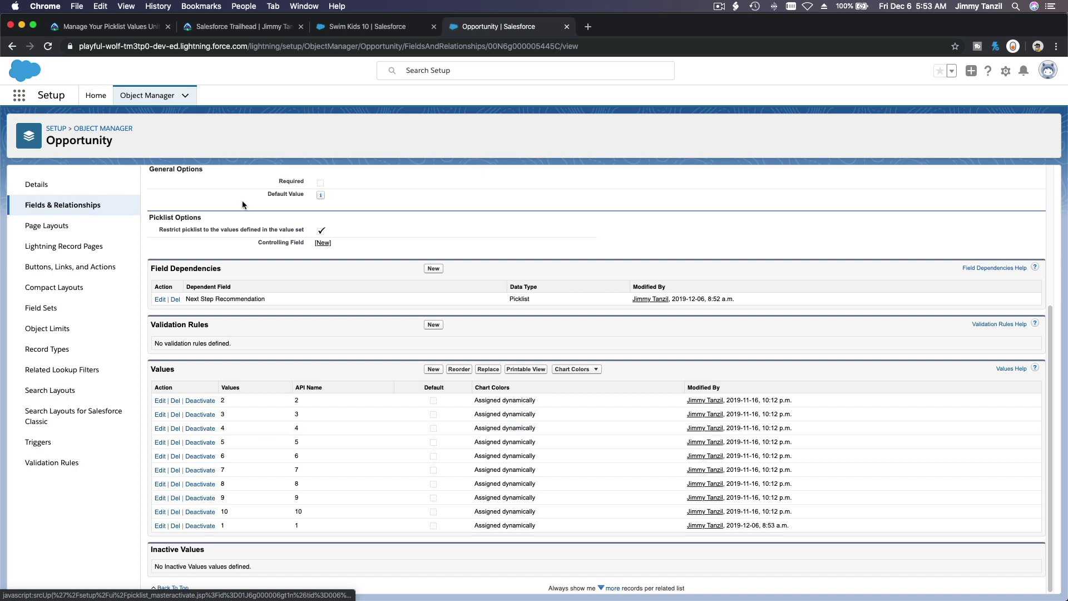
Step: Read the Trailhead section on active, inactive, deleted and replaced values, including how existing records keep a value set to Inactive
left_click(111, 26)
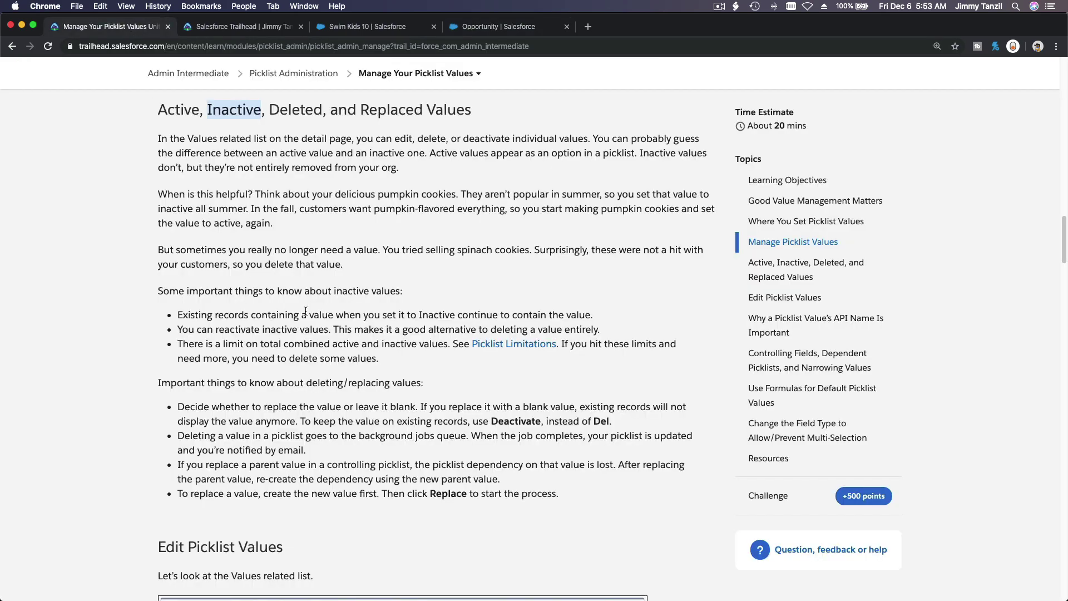
double_click(299, 109)
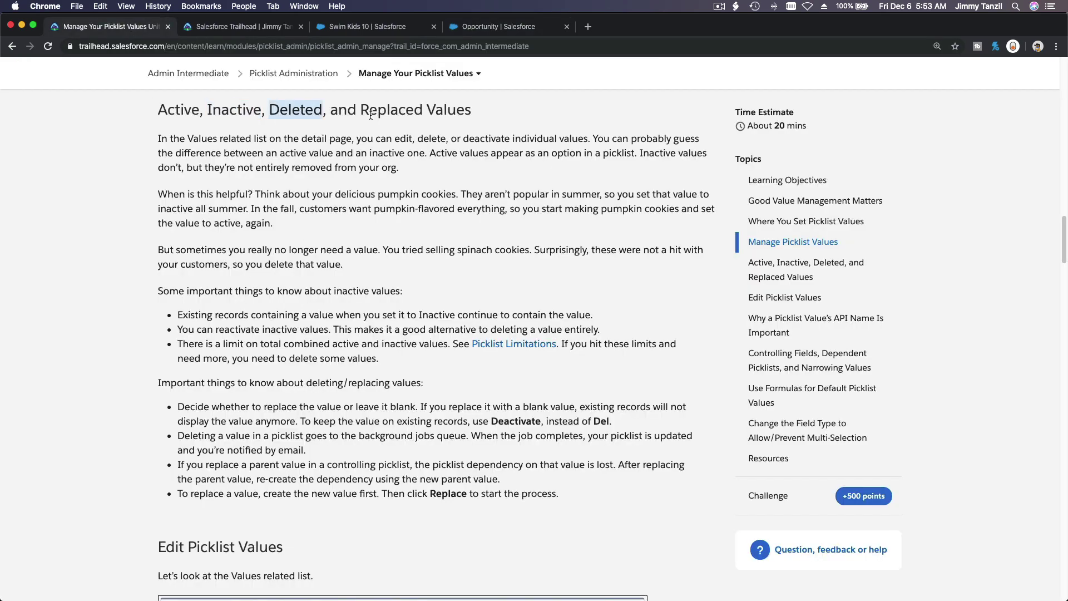
triple_click(388, 117)
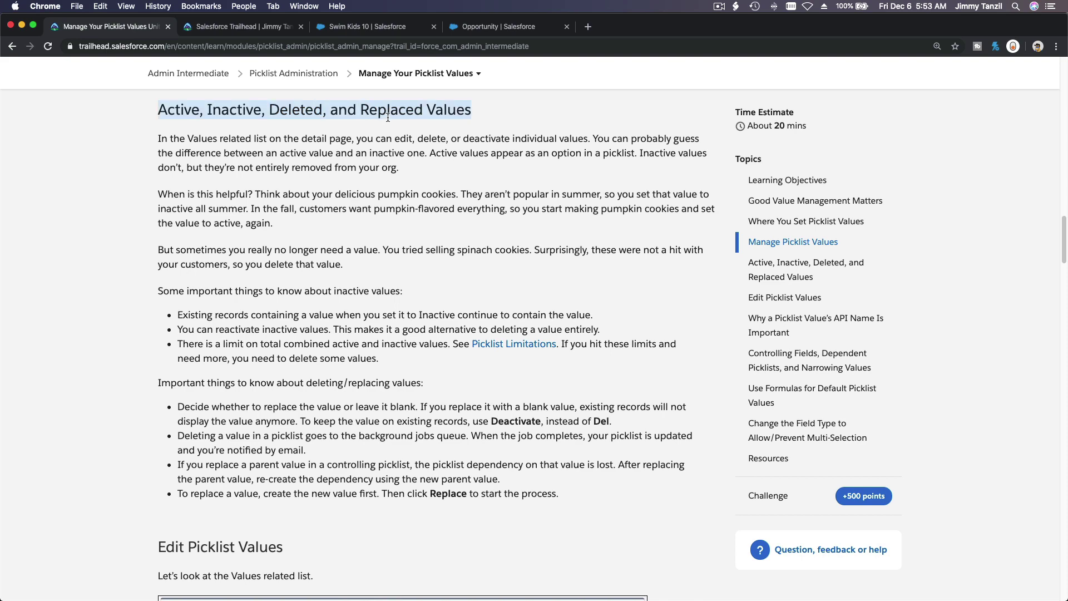
scroll(388, 118, "down", 2)
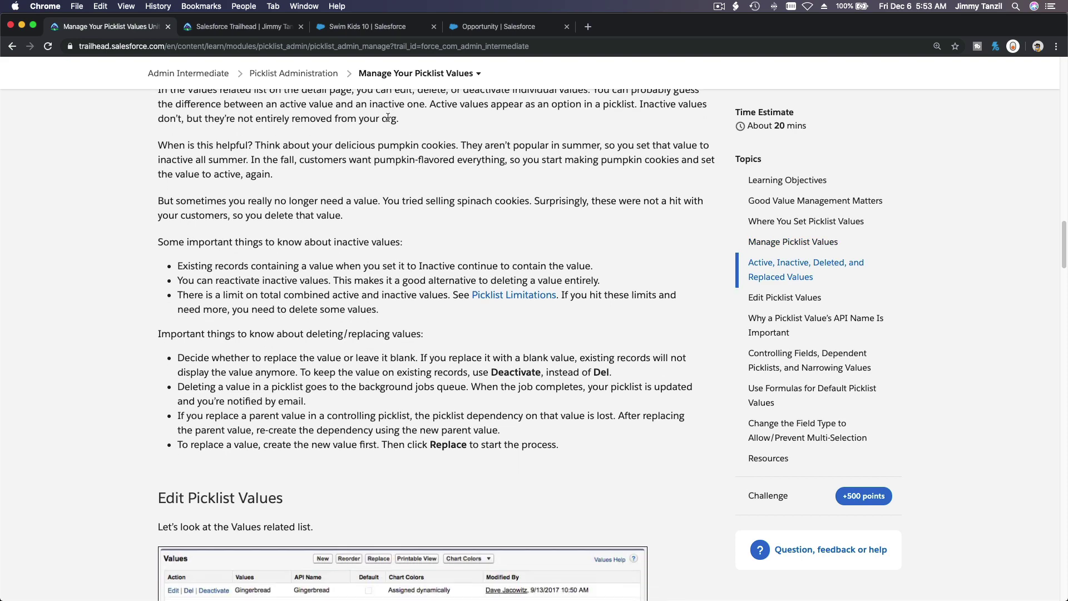
scroll(394, 188, "down", 5)
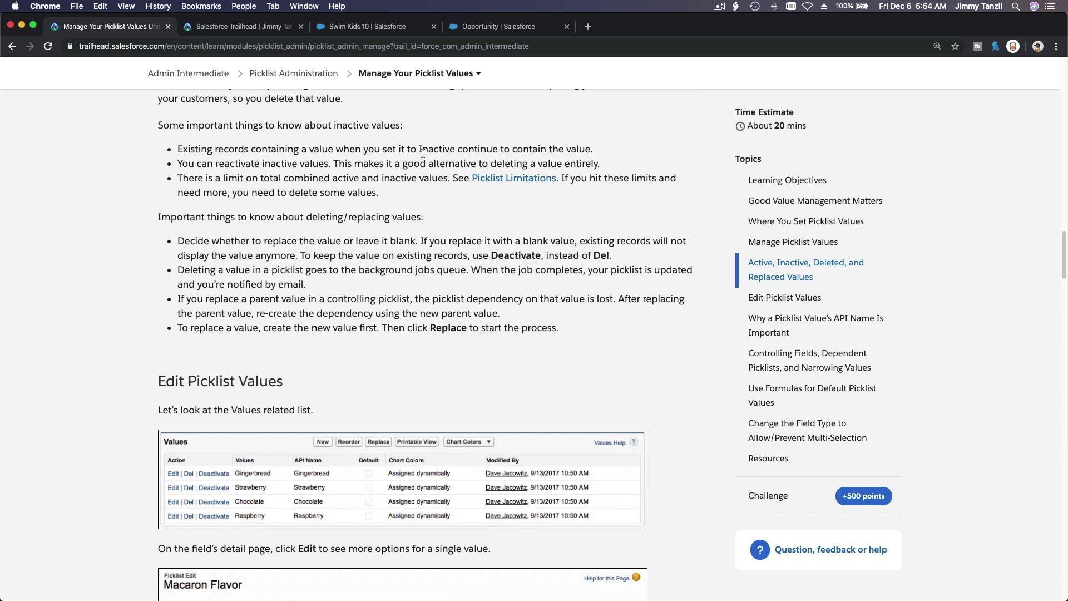
triple_click(533, 149)
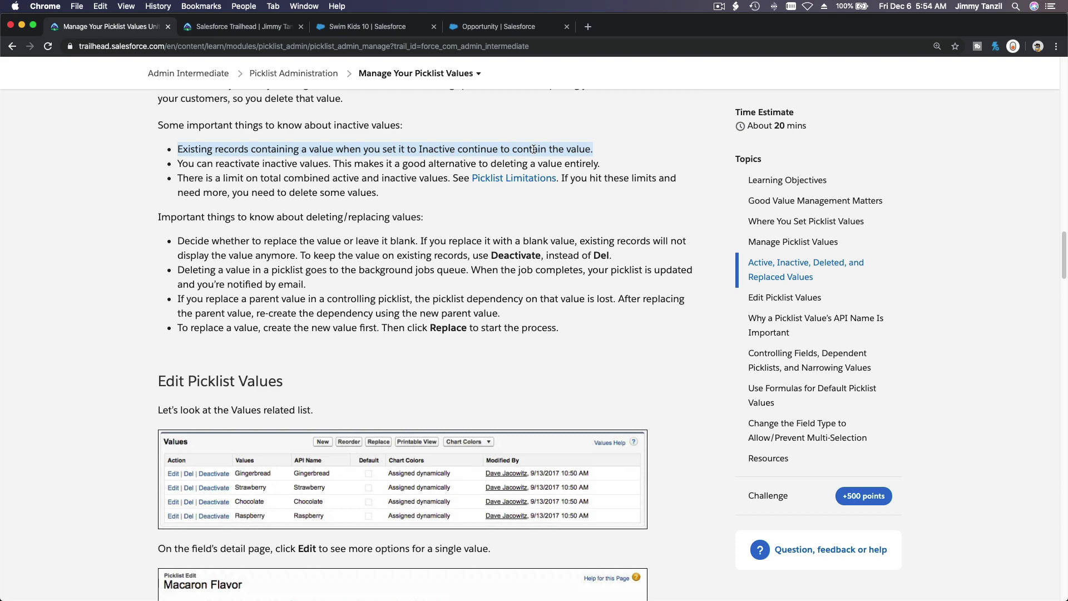
Step: Reorder the Swim Kids Level picklist so value 1 is first, save the order, and review the value list
left_click(406, 28)
left_click(465, 27)
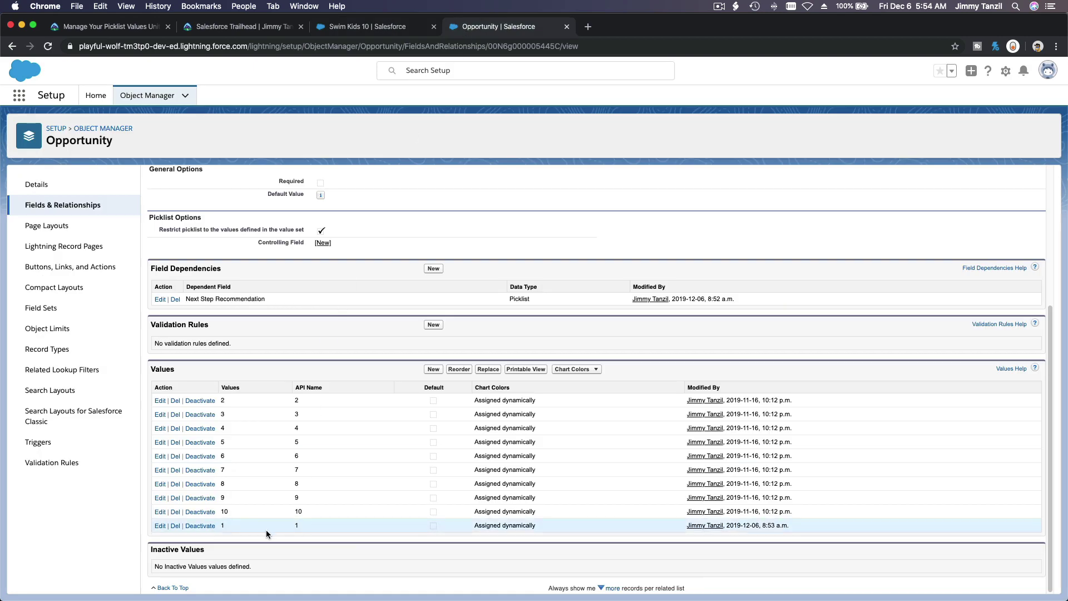
left_click(459, 370)
left_click(328, 335)
left_click(355, 284)
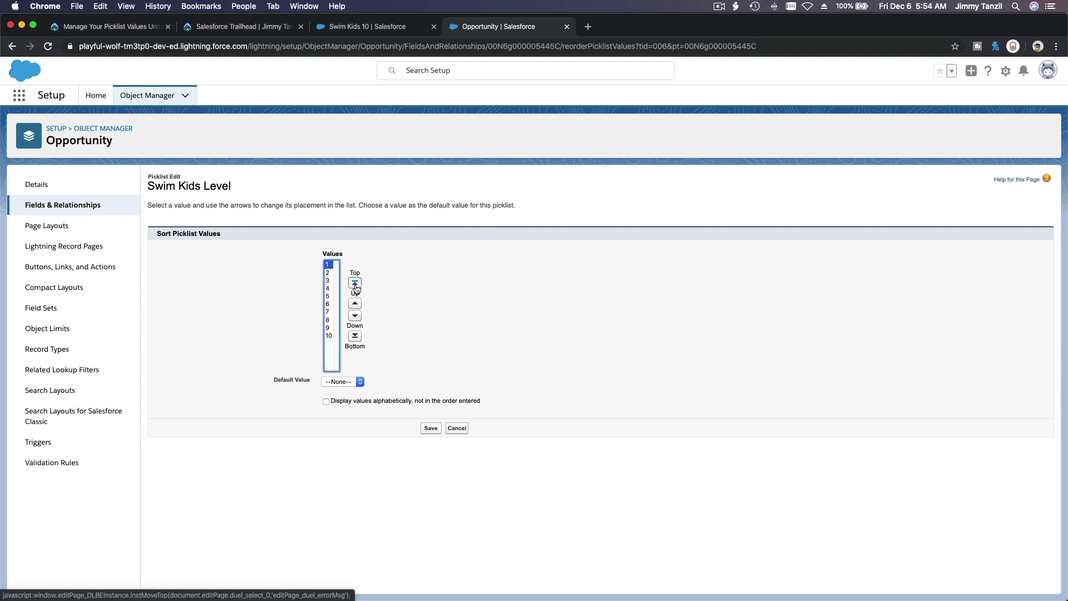
left_click(427, 428)
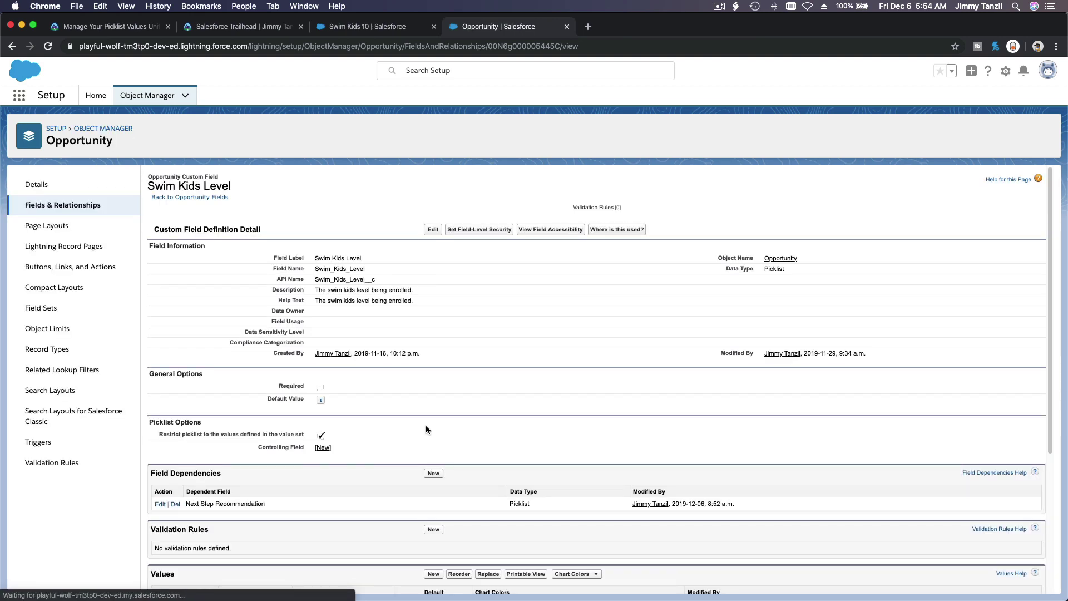
scroll(425, 425, "down", 5)
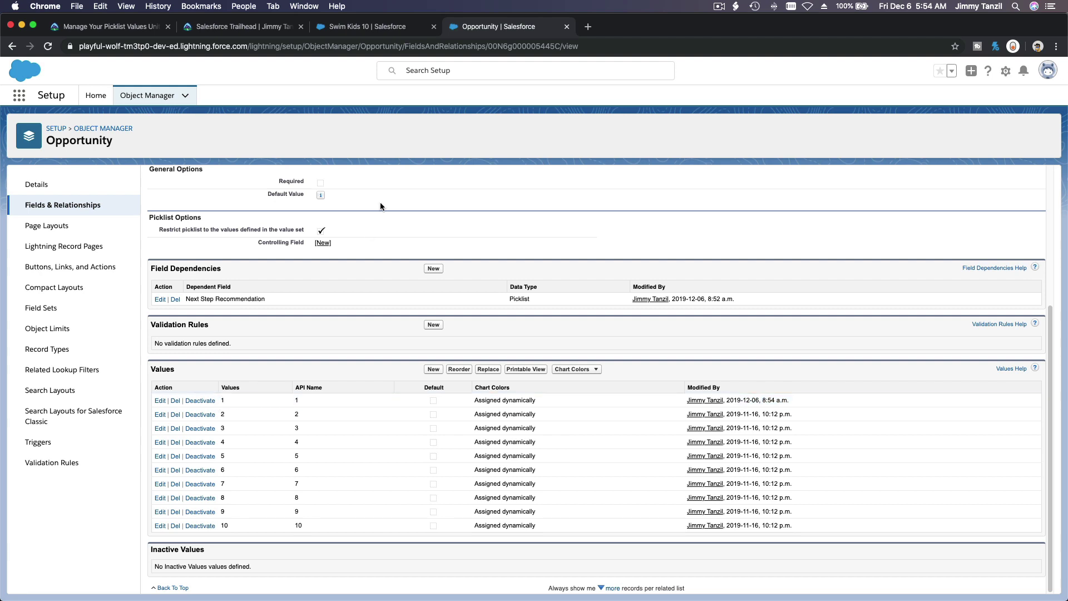
Step: Compare Trailhead's notes on reactivating inactive values and the total value limit with the Swim Kids 10 opportunity and the Swim Kids Level value list
left_click(370, 30)
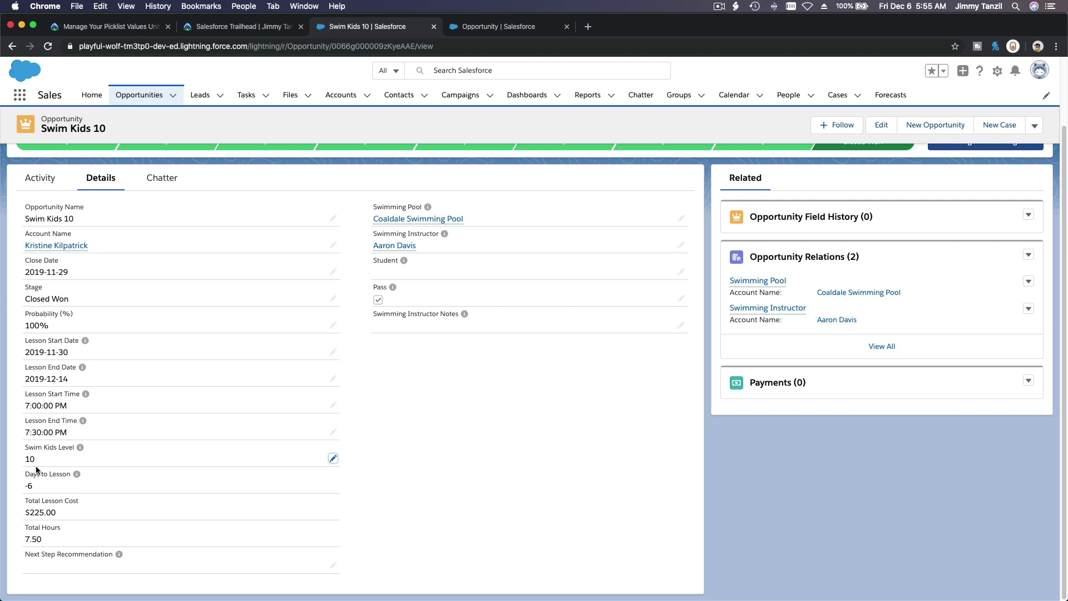
left_click(95, 32)
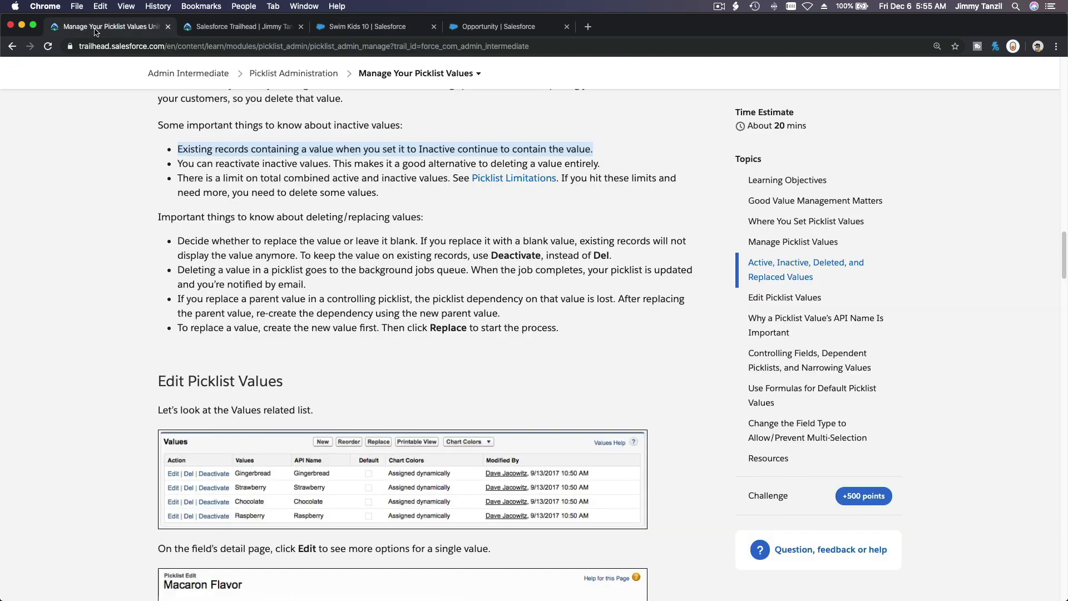
left_click(319, 202)
double_click(279, 166)
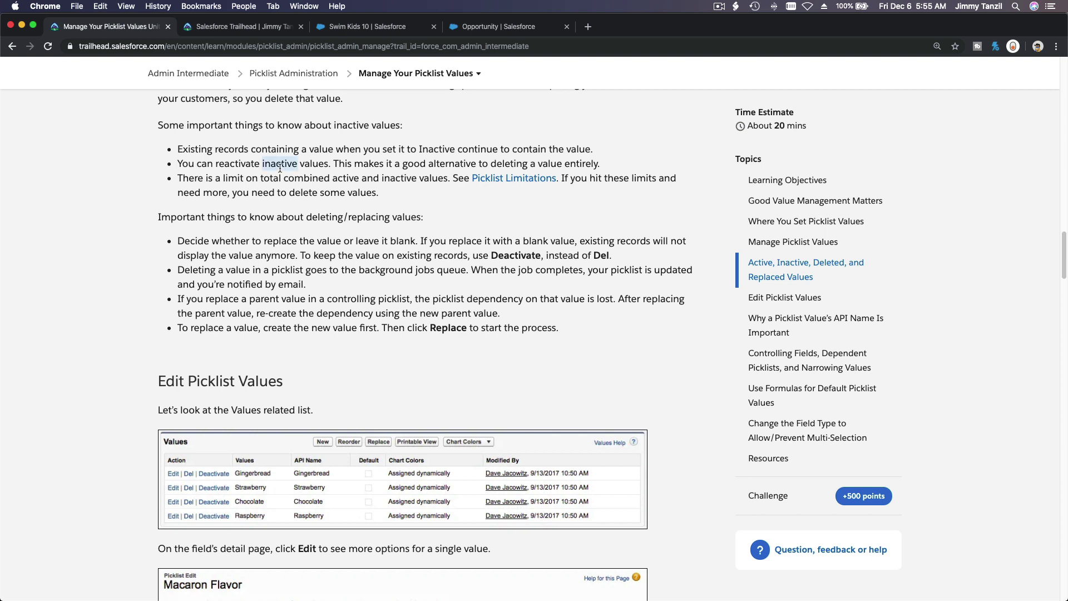
triple_click(280, 166)
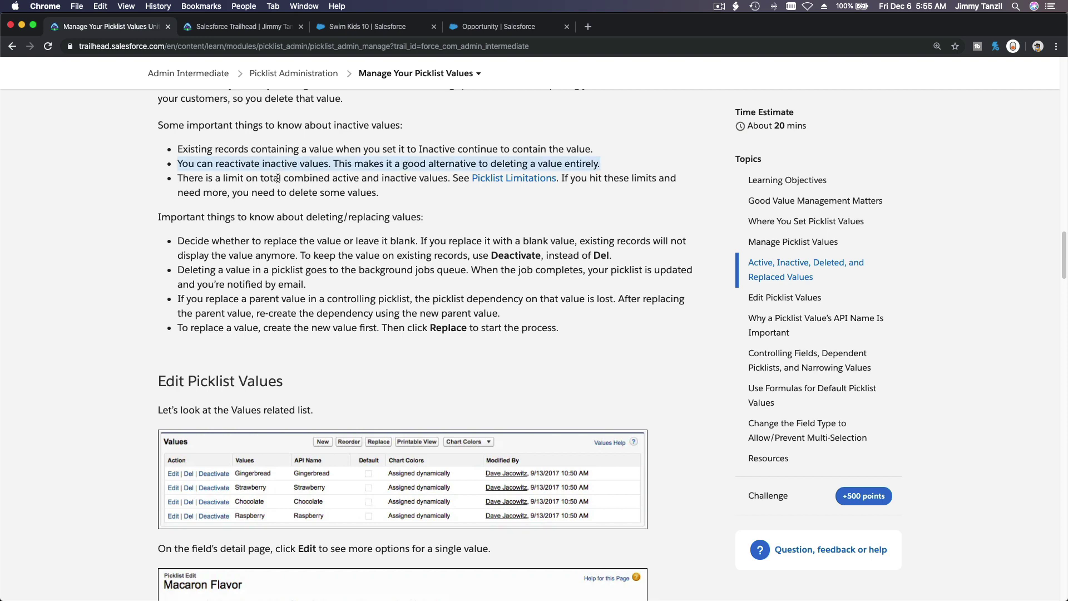
triple_click(277, 179)
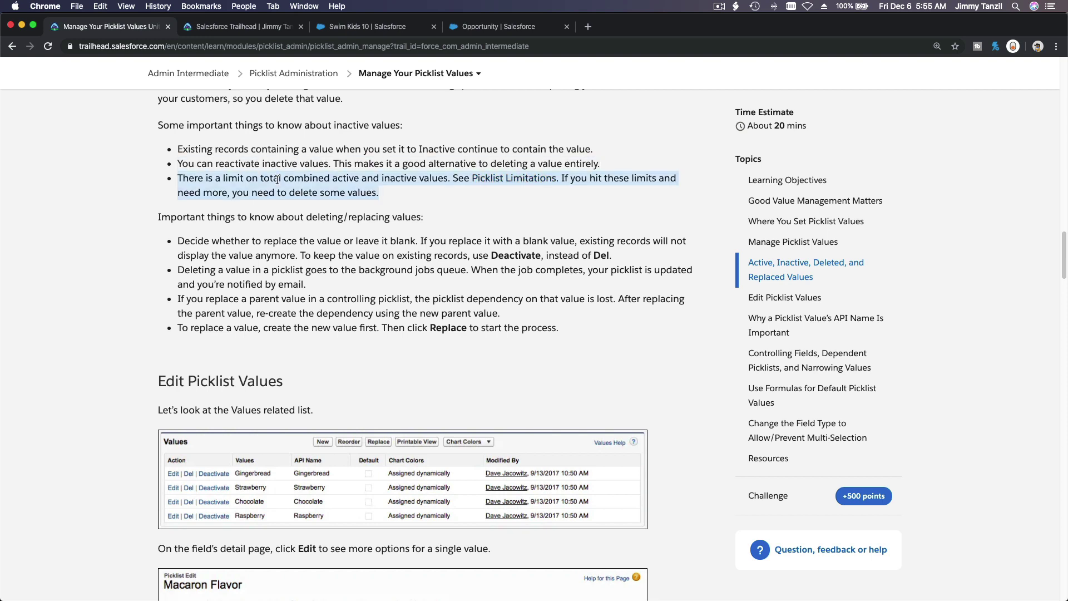
left_click(352, 33)
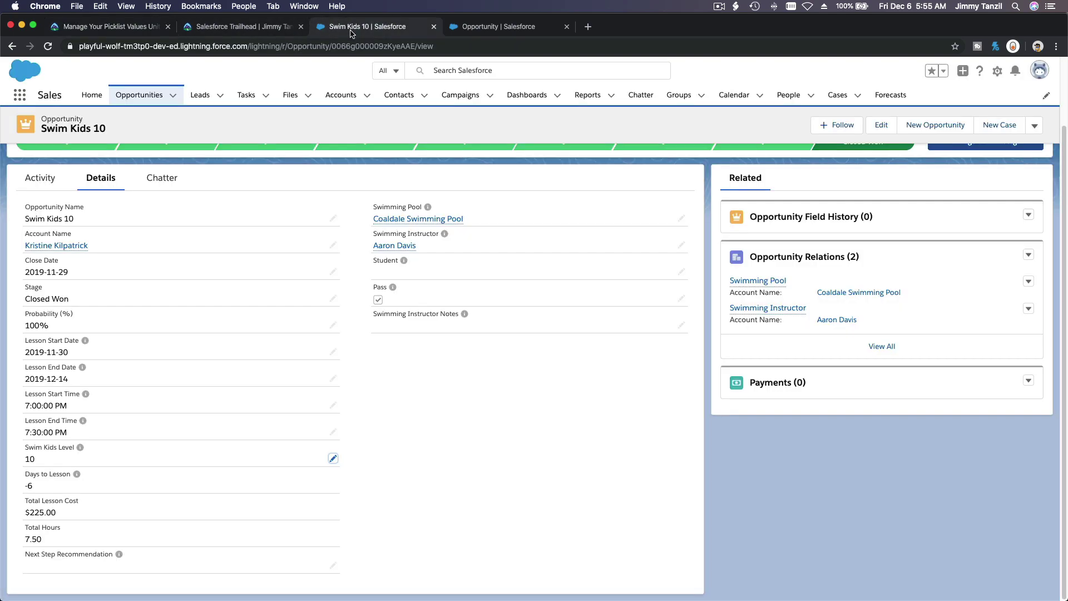
left_click(487, 26)
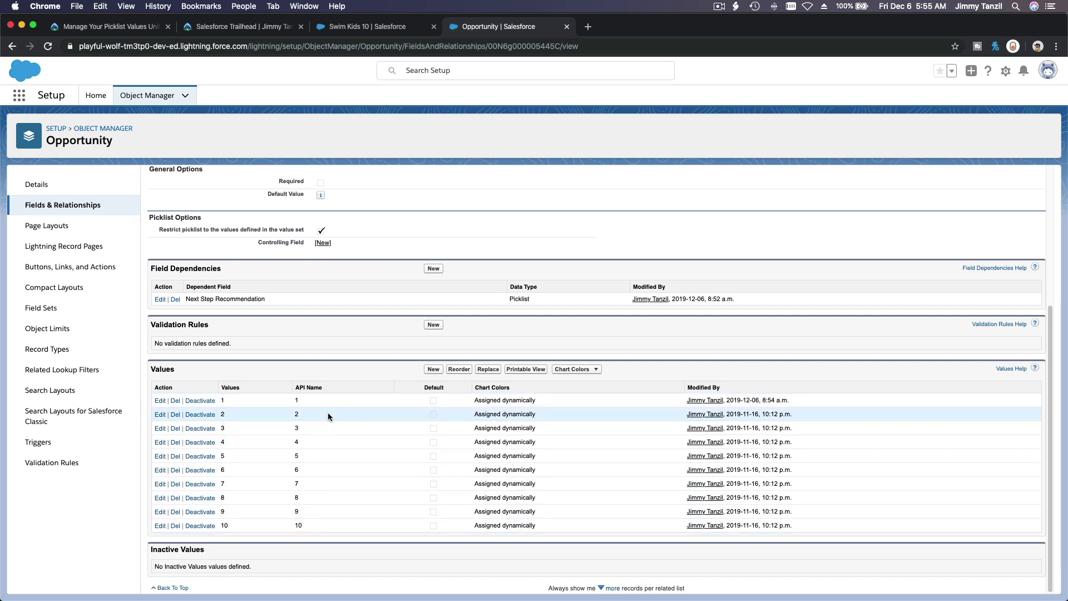
Step: Read the Trailhead guidance on deleting or replacing values, focusing on blank replacements and using Deactivate instead of Del
left_click(126, 29)
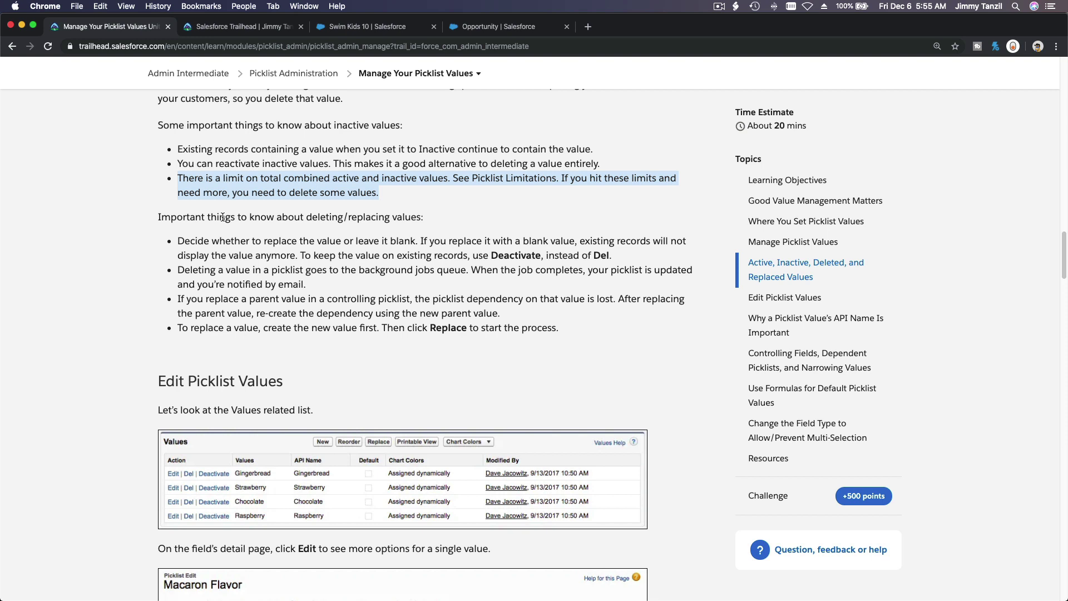
left_click(230, 251)
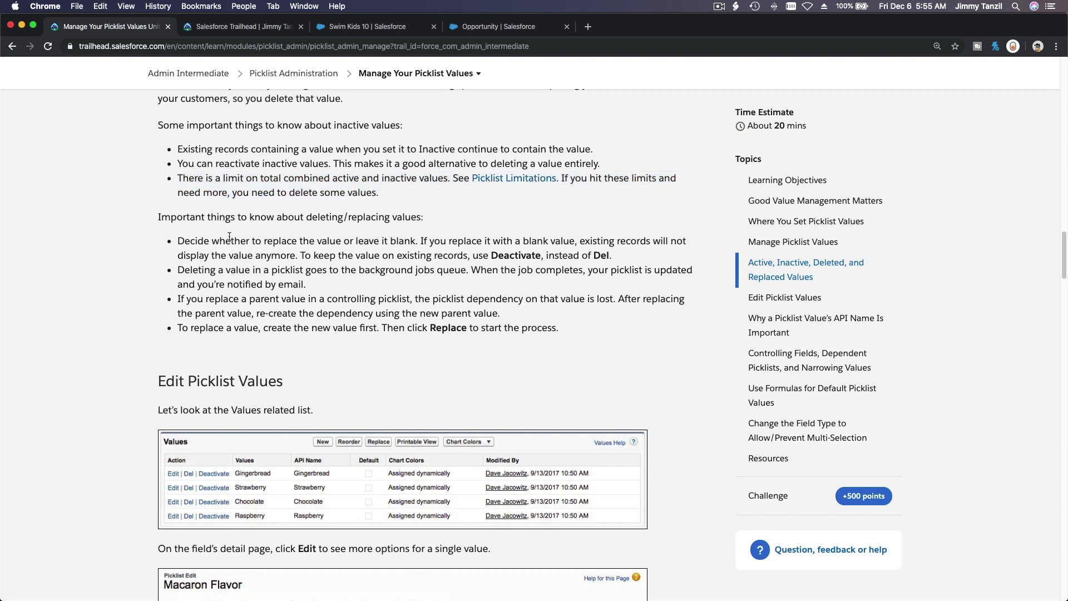
triple_click(198, 218)
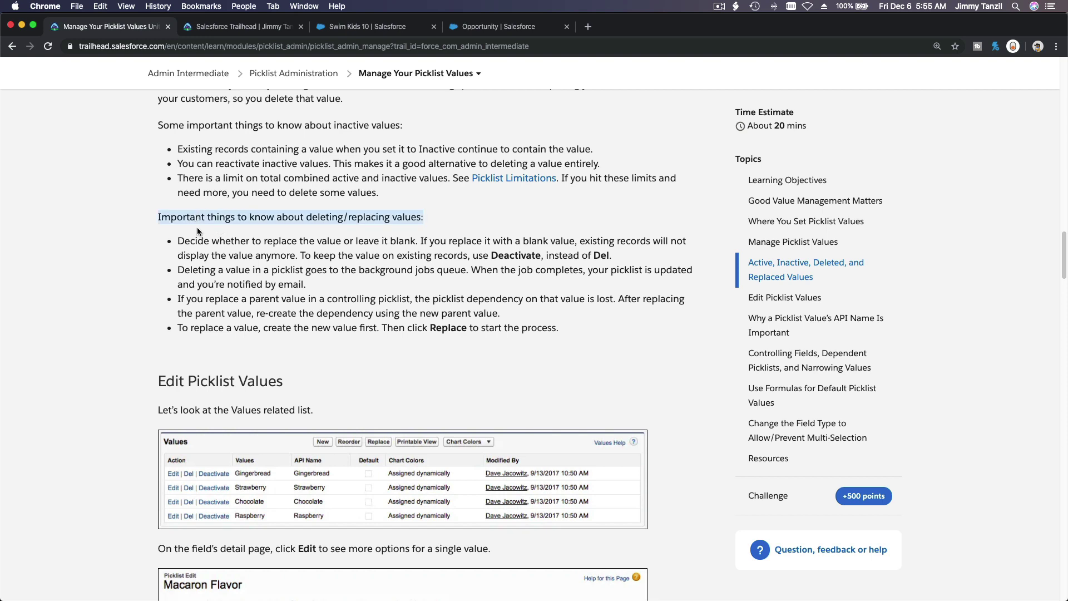
triple_click(185, 240)
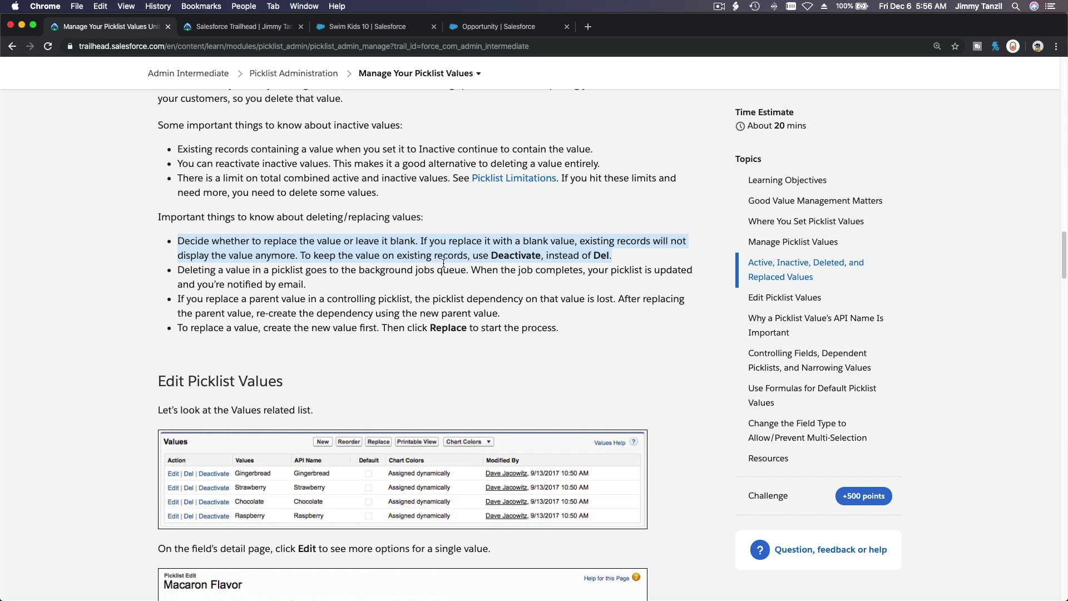
triple_click(520, 261)
double_click(528, 254)
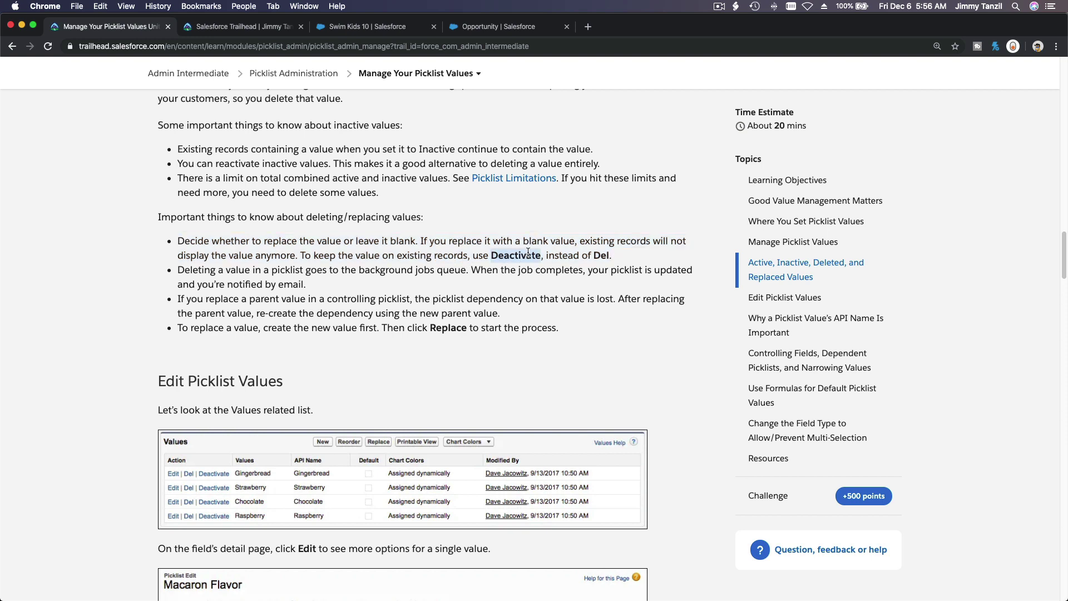
double_click(601, 256)
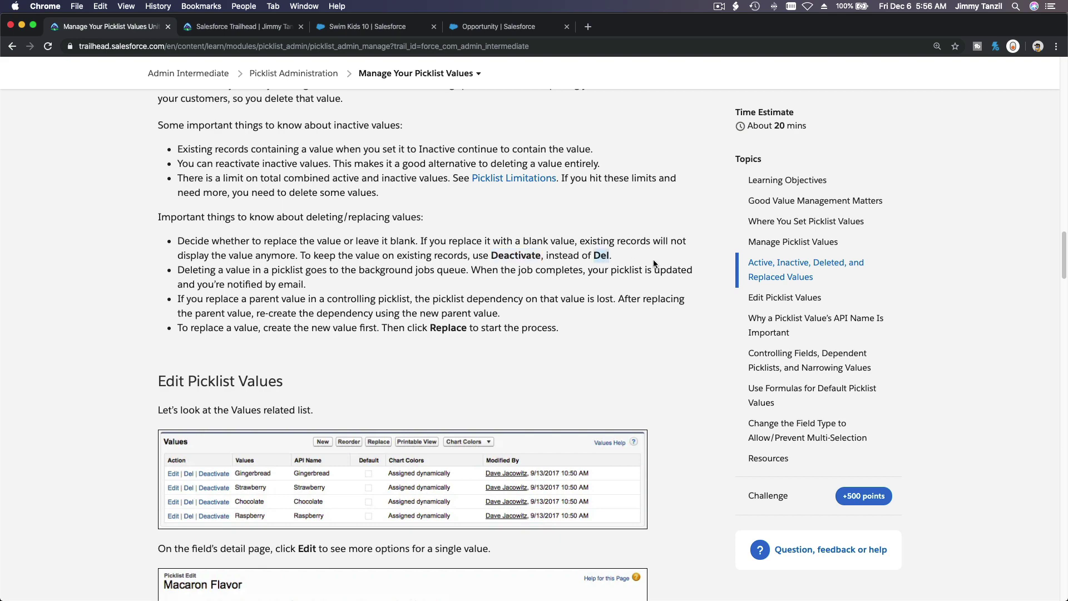
Step: Check the Swim Kids 10 opportunity against the Setup value list, and read Trailhead's note on replacing a parent value in a controlling picklist
left_click(229, 27)
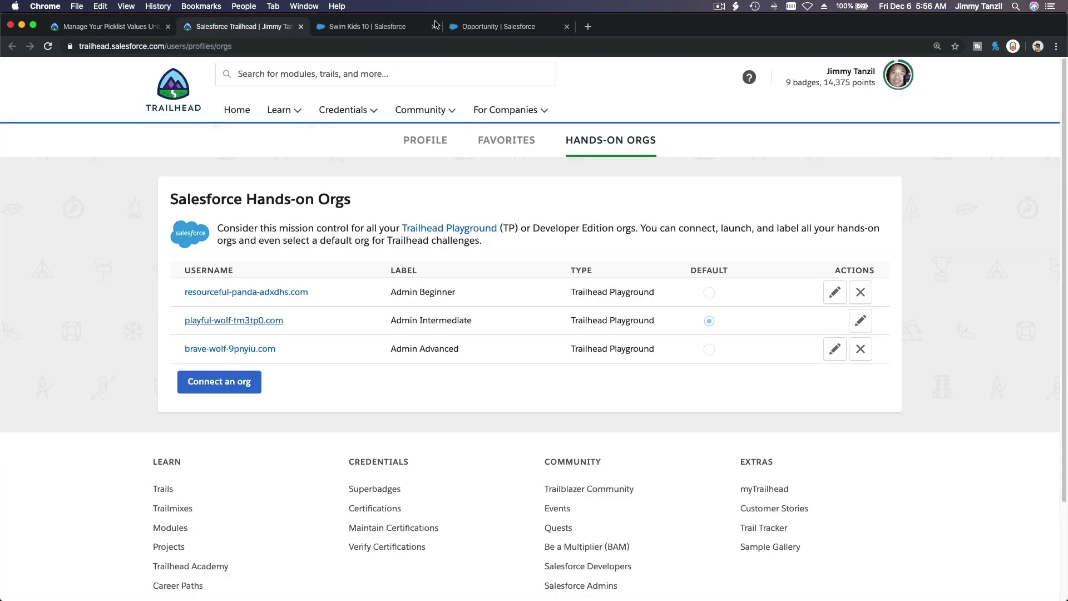
left_click(399, 27)
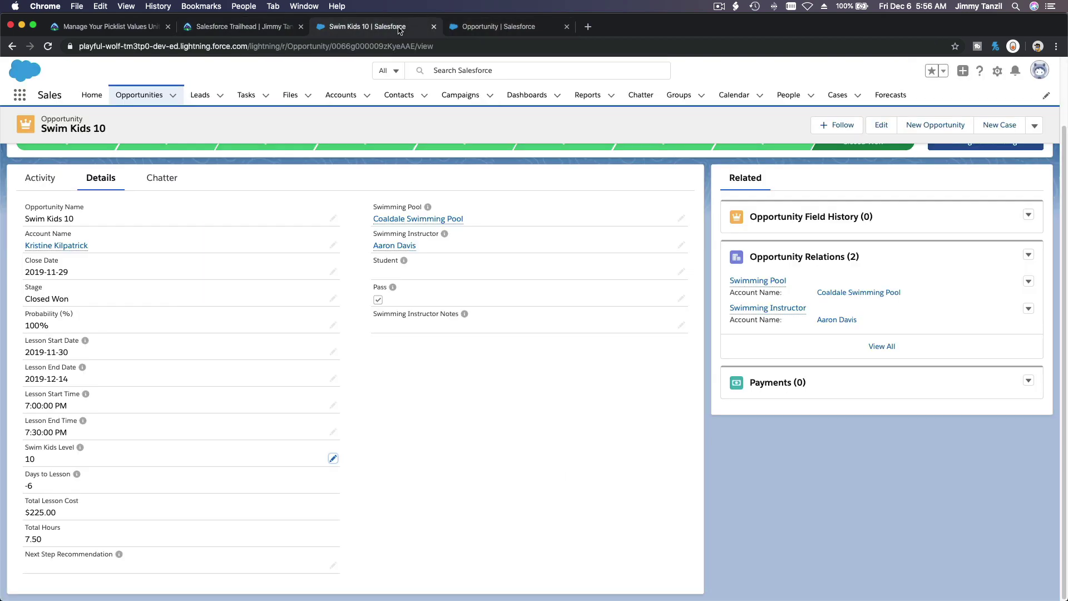
left_click(505, 27)
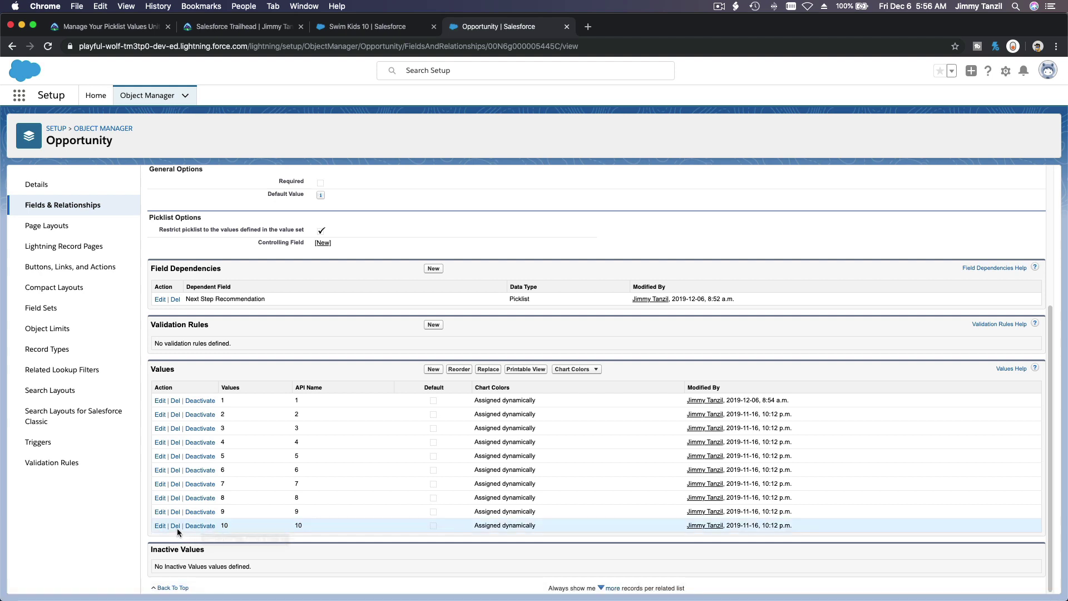
left_click(352, 29)
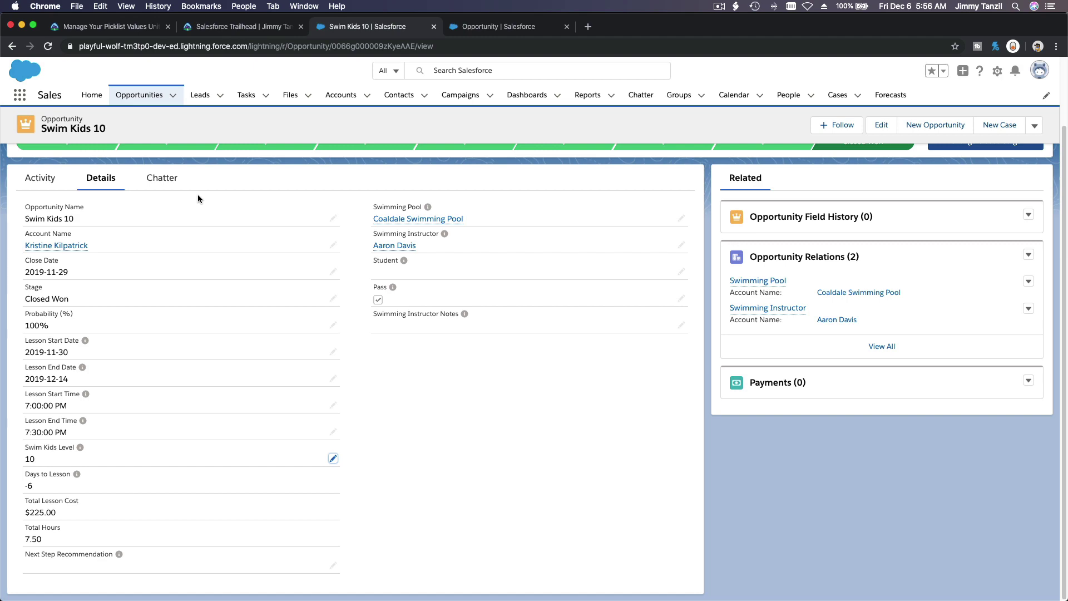
left_click(483, 31)
left_click(142, 27)
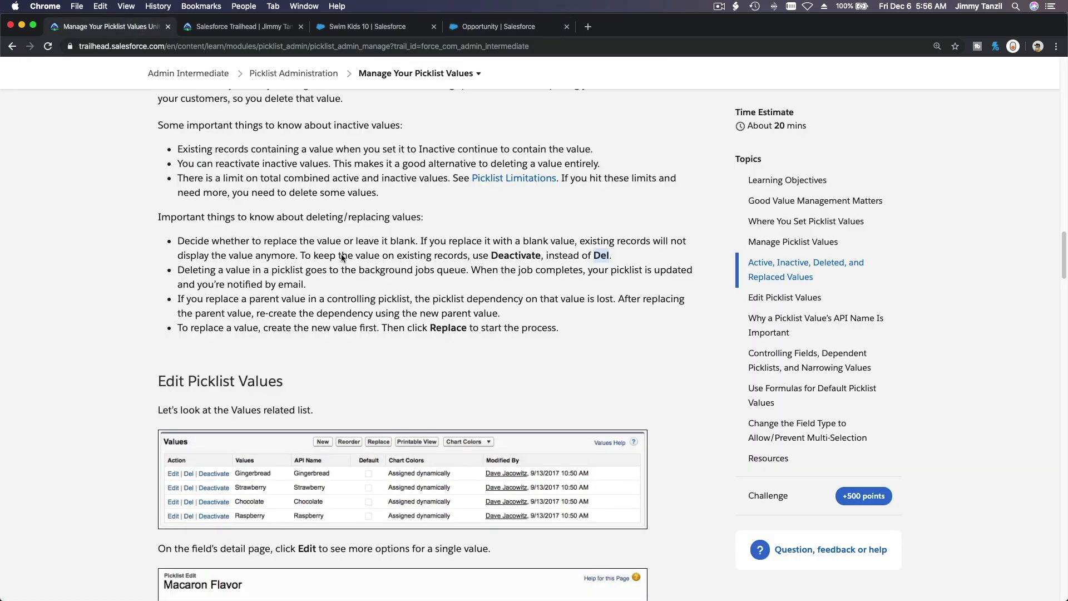
triple_click(326, 300)
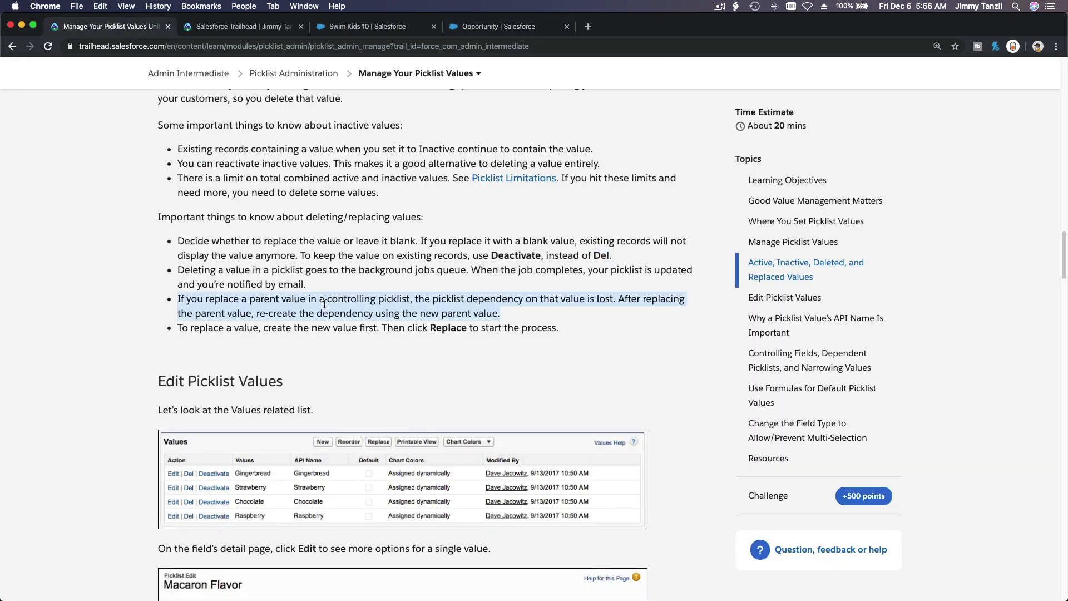
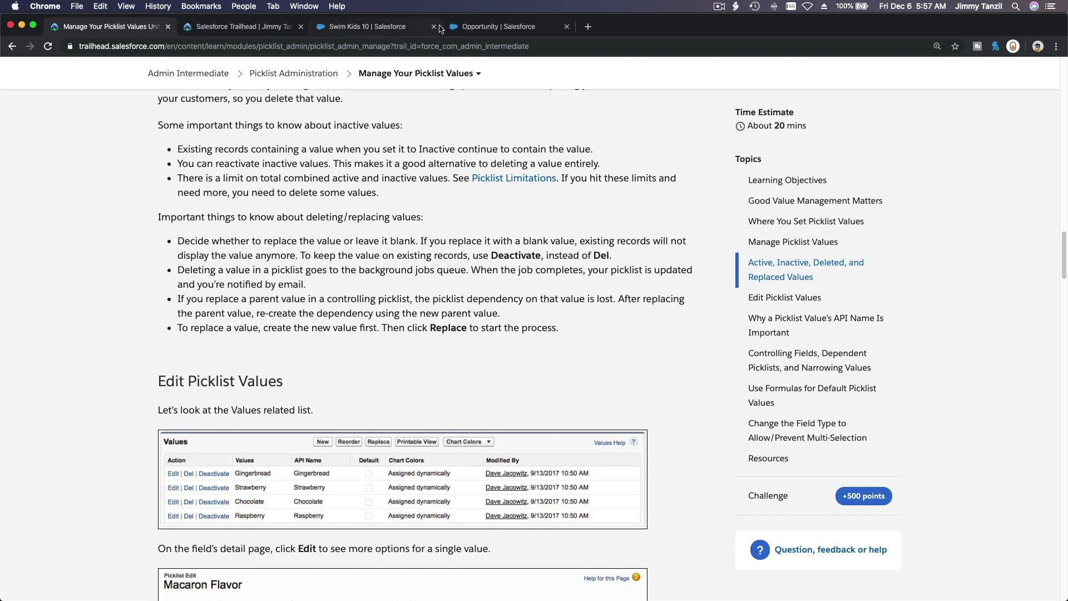
Step: Try Recommended to apply as a Swimming Instructor as the Swim Kids 10 opportunity's Next Step Recommendation, and discard the edit
left_click(346, 28)
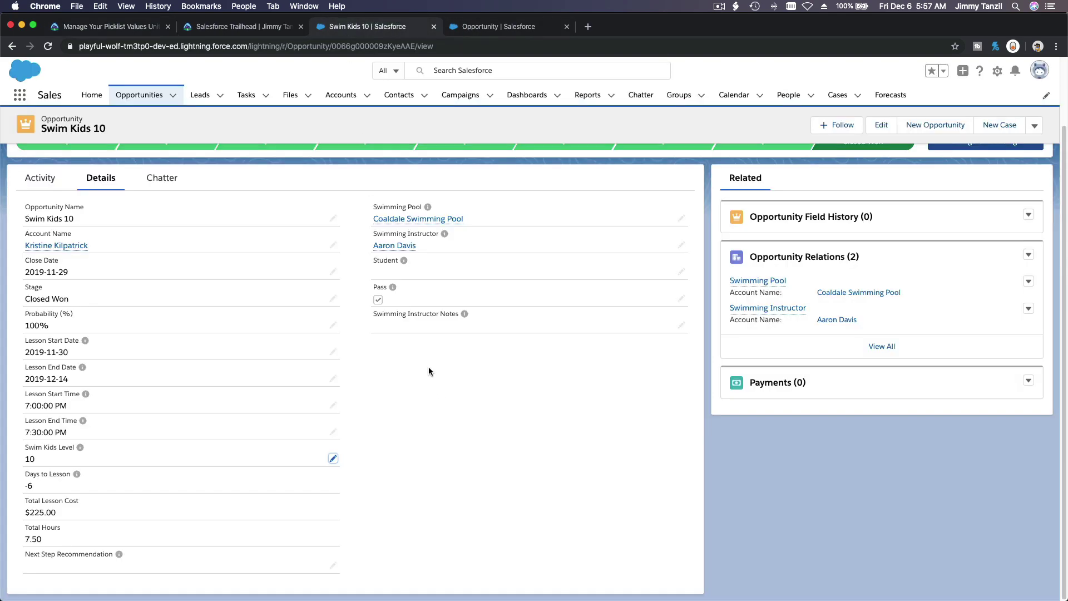
double_click(429, 326)
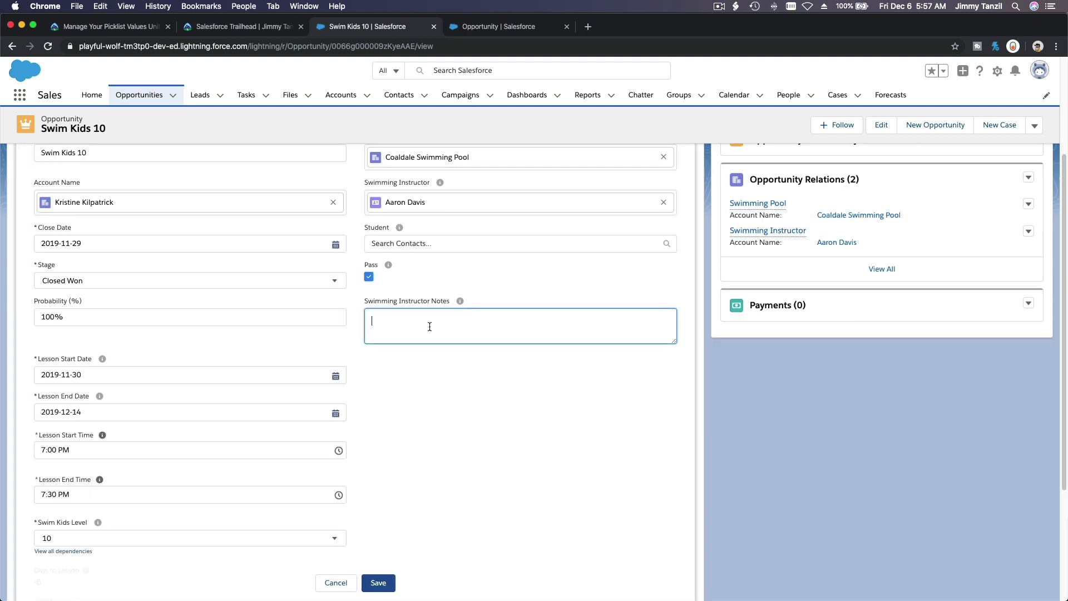
left_click(330, 583)
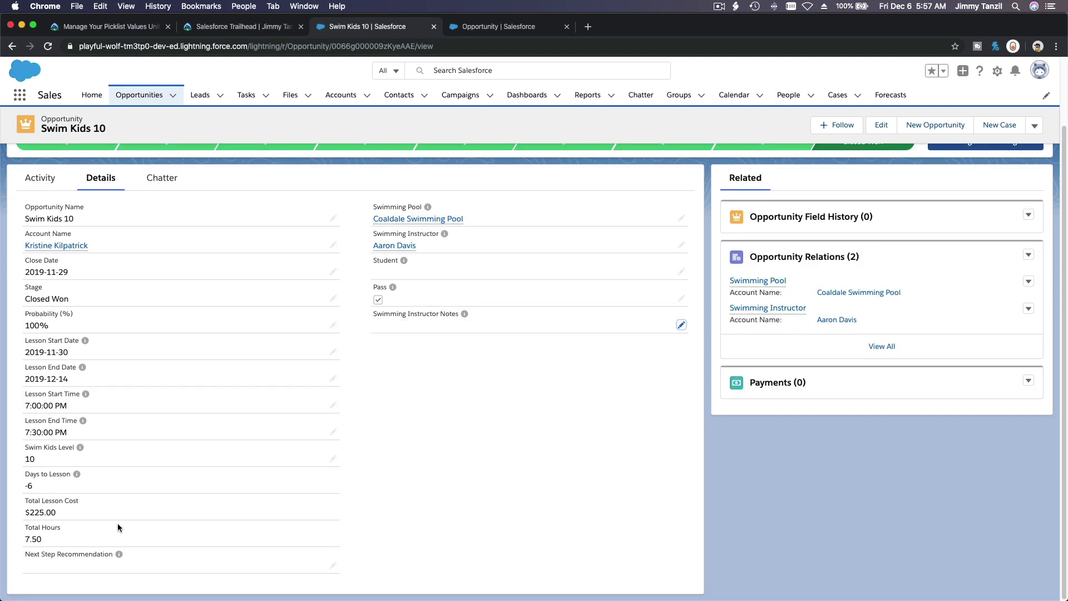
double_click(115, 565)
left_click(113, 565)
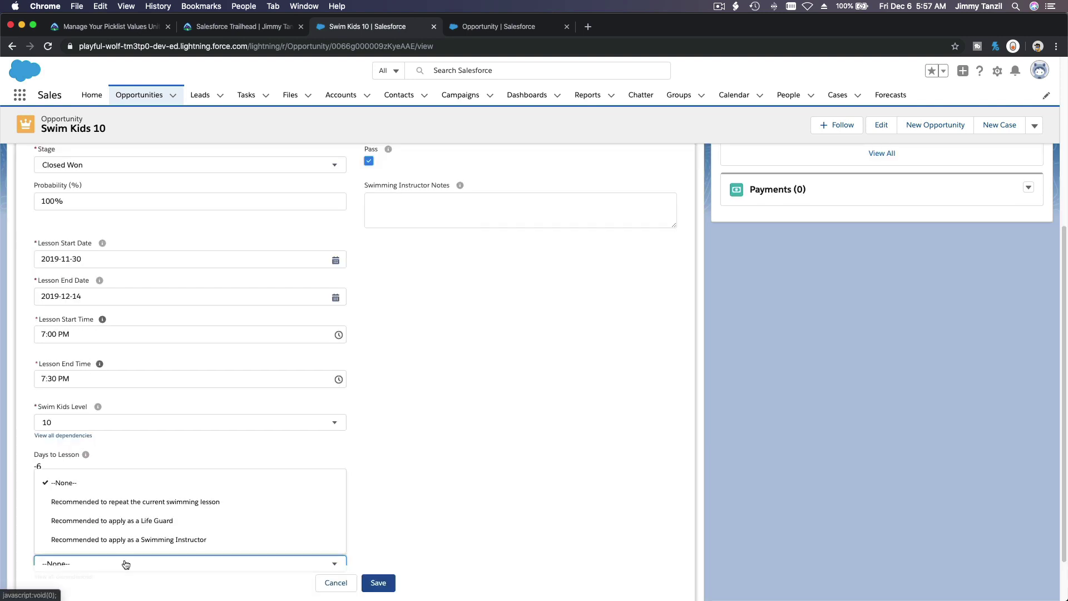
scroll(216, 524, "down", 2)
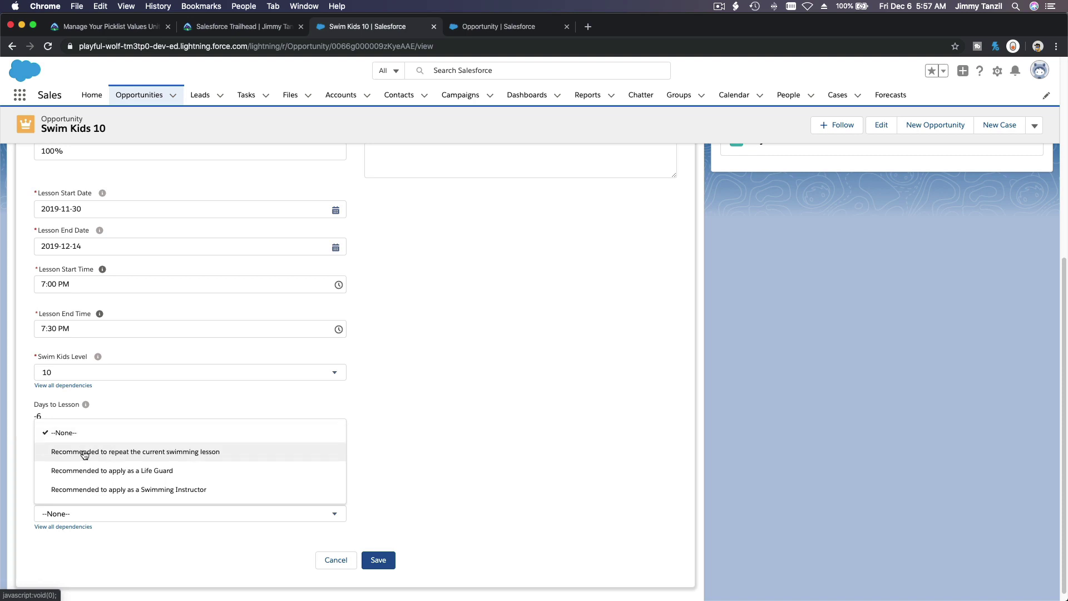
left_click(95, 489)
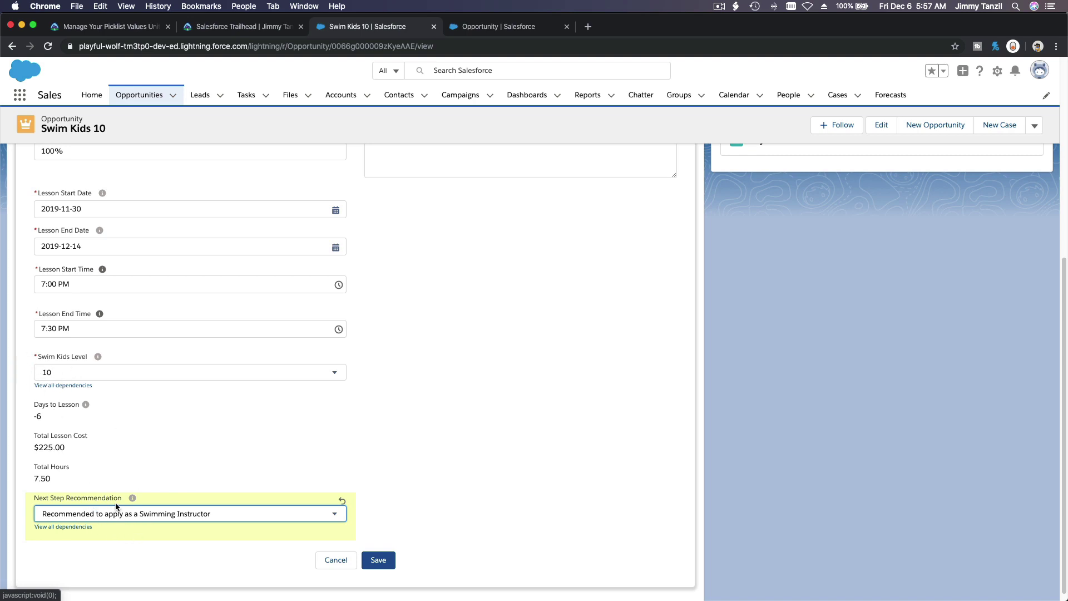
left_click(329, 560)
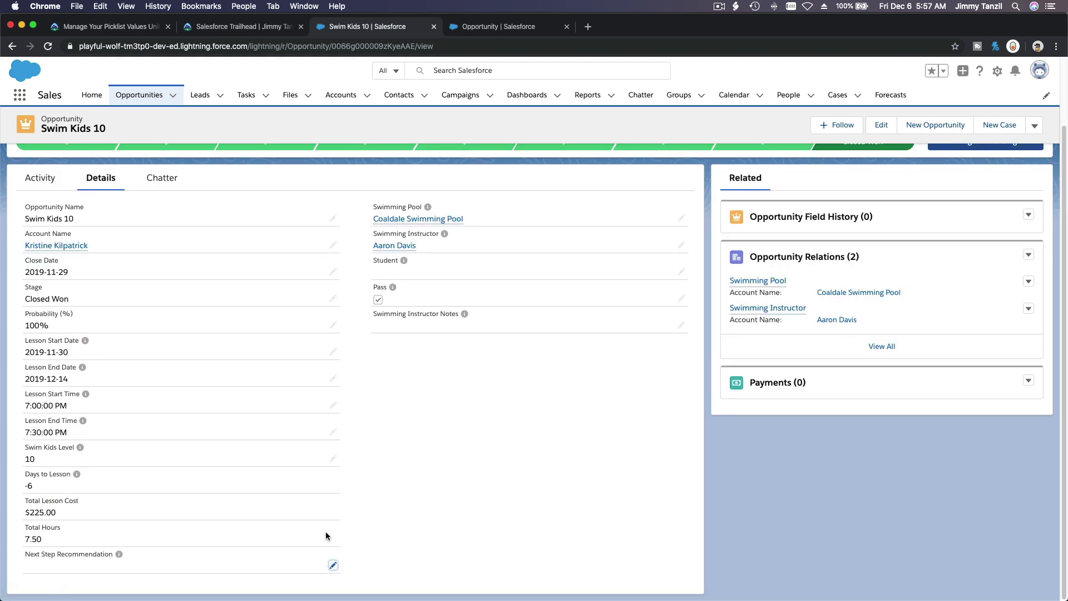
Step: Read Trailhead's instruction on creating a new picklist value before starting the Replace process
left_click(131, 33)
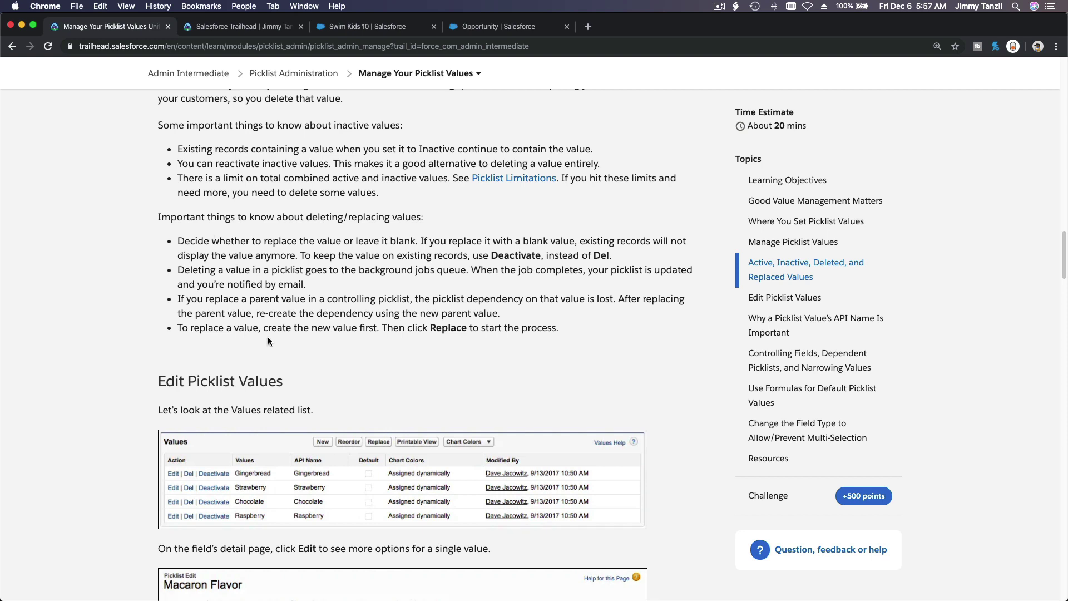
triple_click(253, 329)
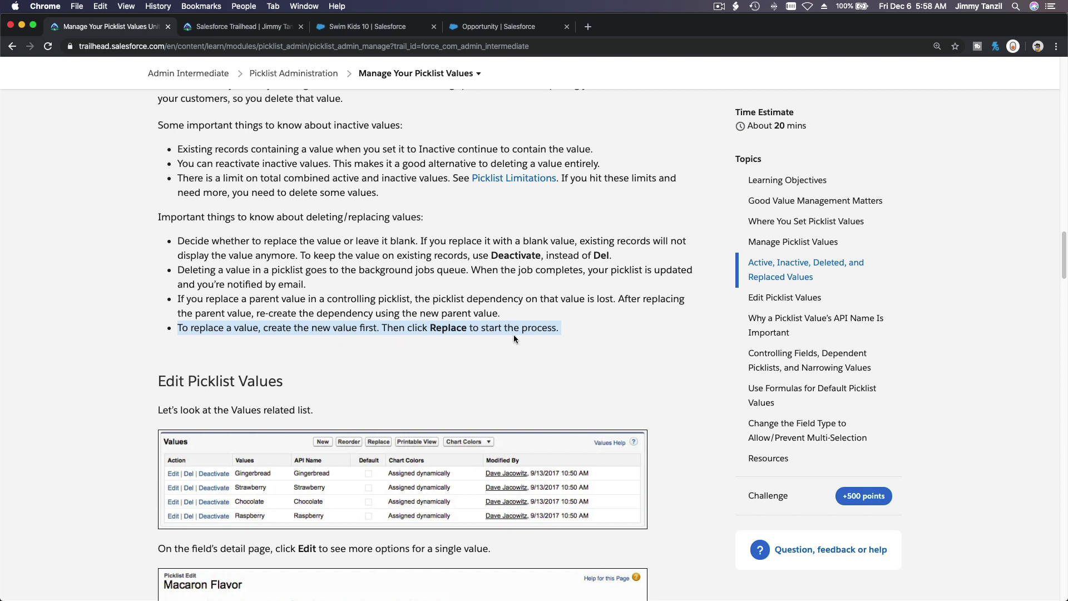
left_click(559, 337)
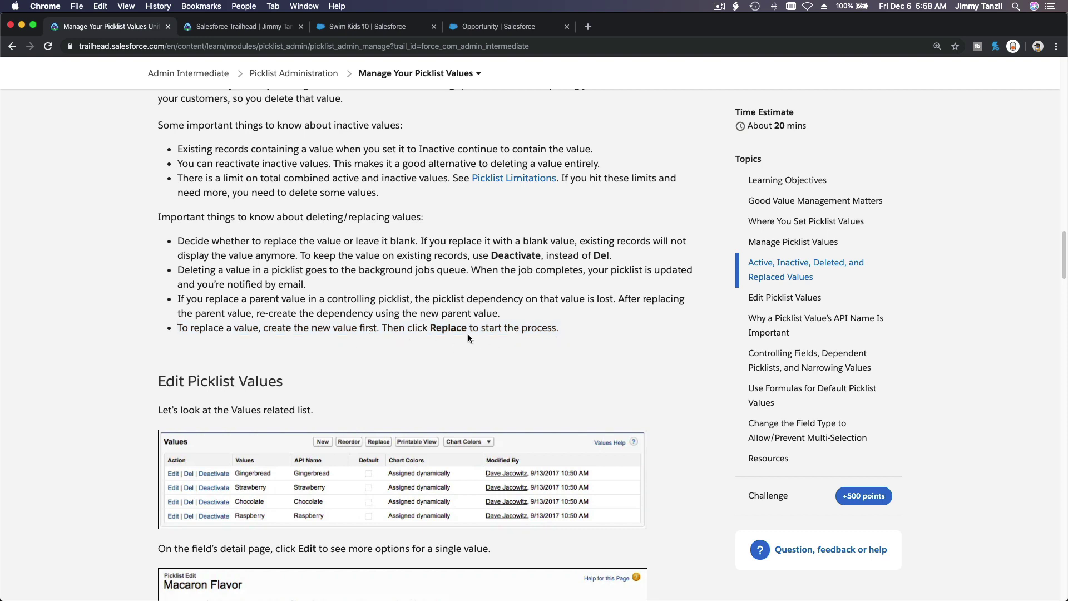
Step: Read Trailhead's Edit Picklist Values section, covering changes to the label, API name, default value and chart color
scroll(458, 319, "down", 1)
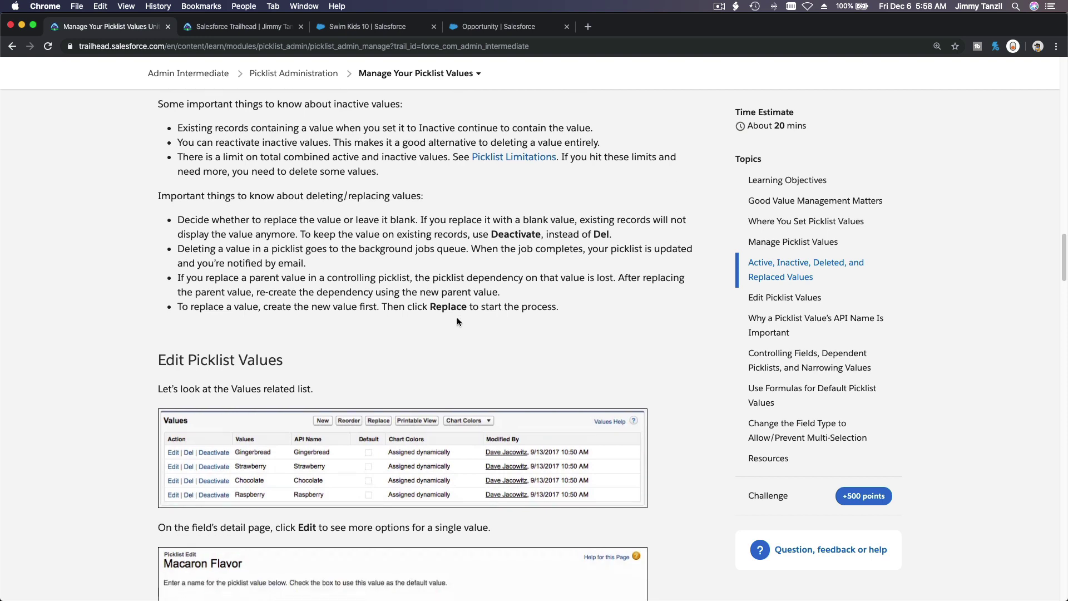
scroll(458, 318, "down", 4)
scroll(457, 321, "down", 2)
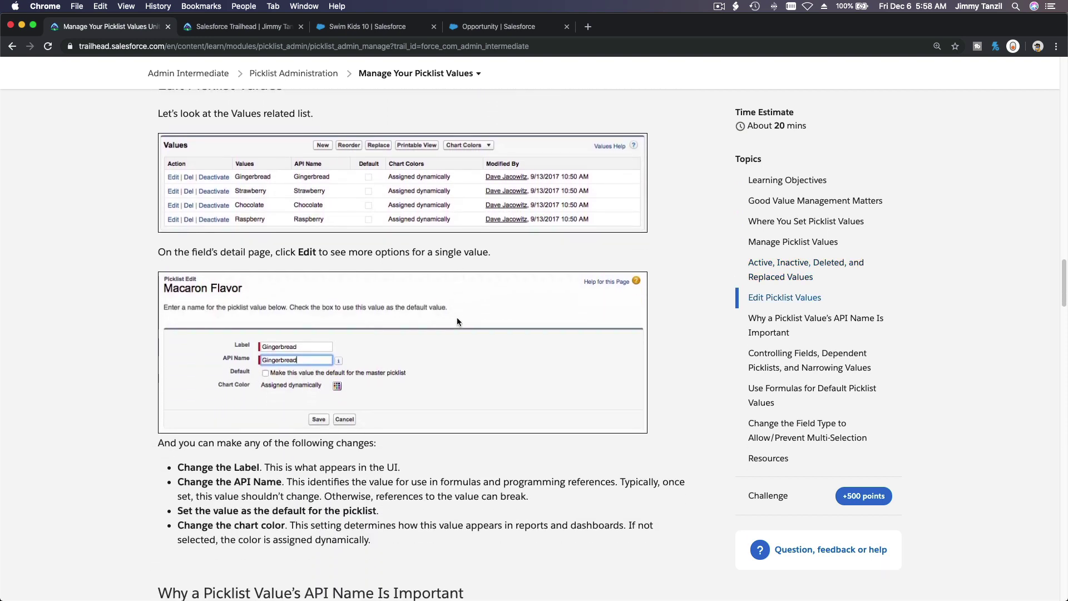
scroll(457, 322, "down", 2)
scroll(457, 321, "down", 3)
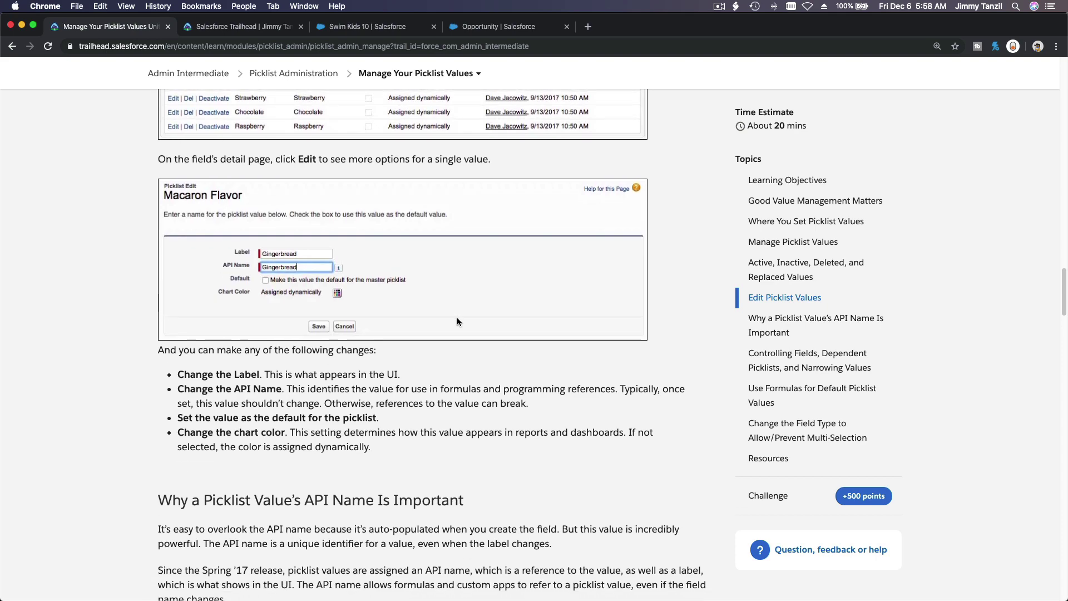
scroll(457, 318, "down", 1)
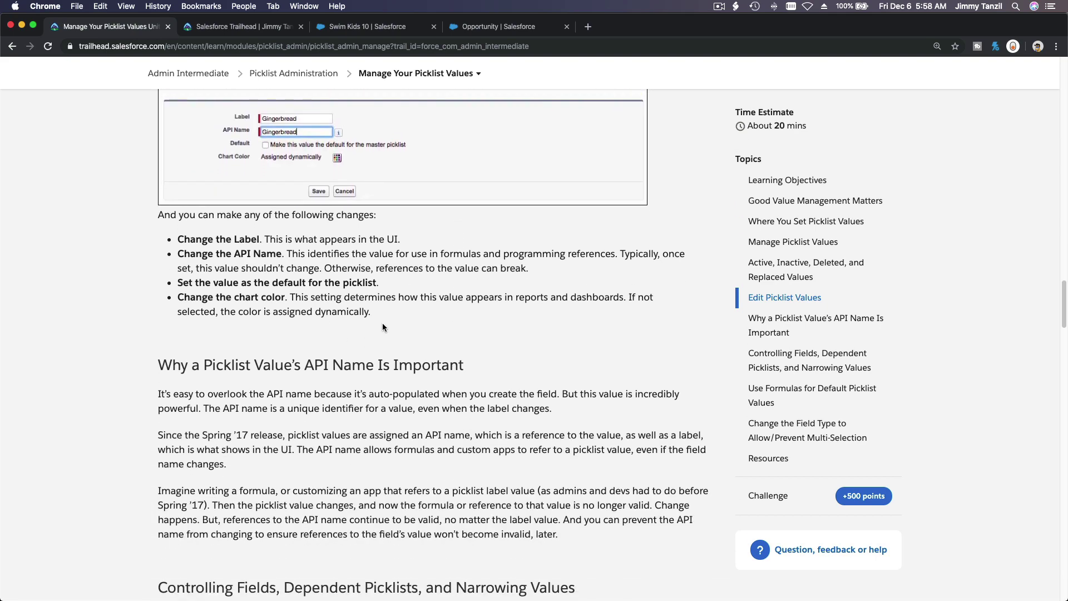
scroll(382, 326, "down", 3)
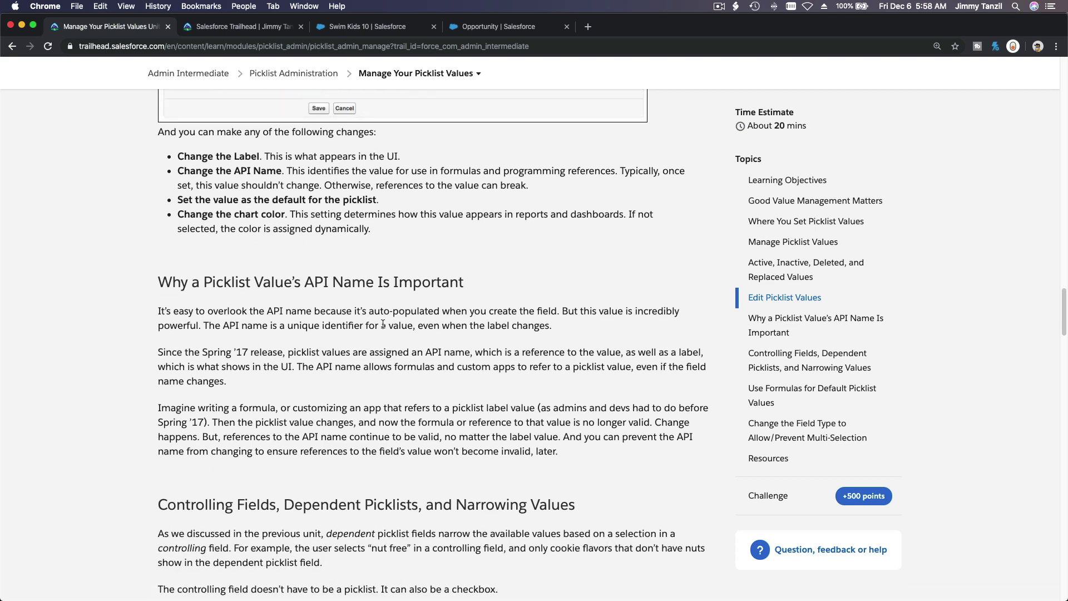
Step: Relate Trailhead's section on why a picklist value's API name is important to the Values and API Name columns in Setup
triple_click(316, 235)
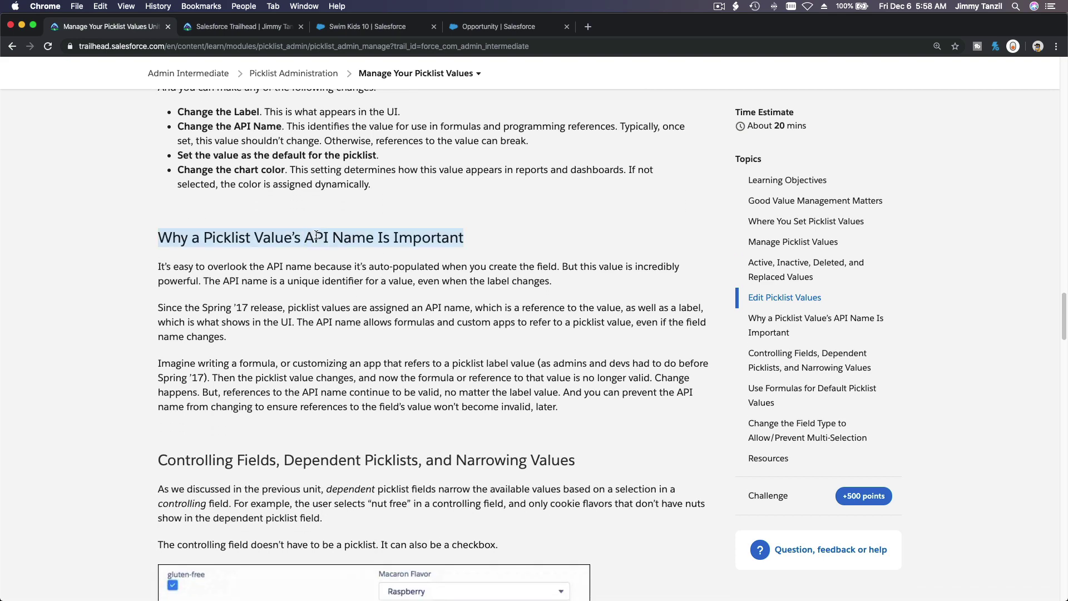
scroll(316, 238, "down", 1)
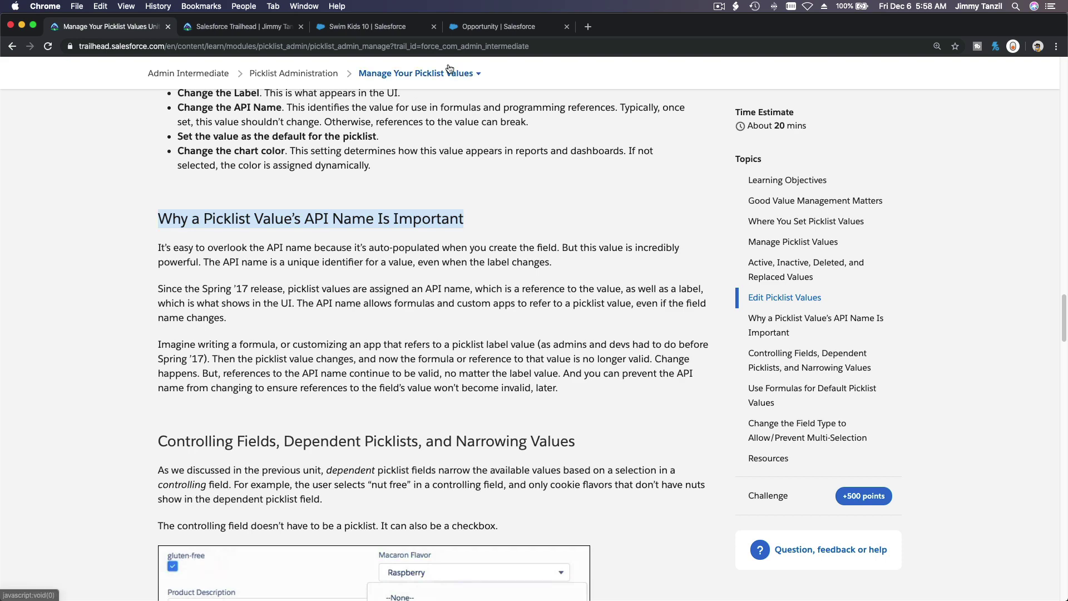
left_click(469, 28)
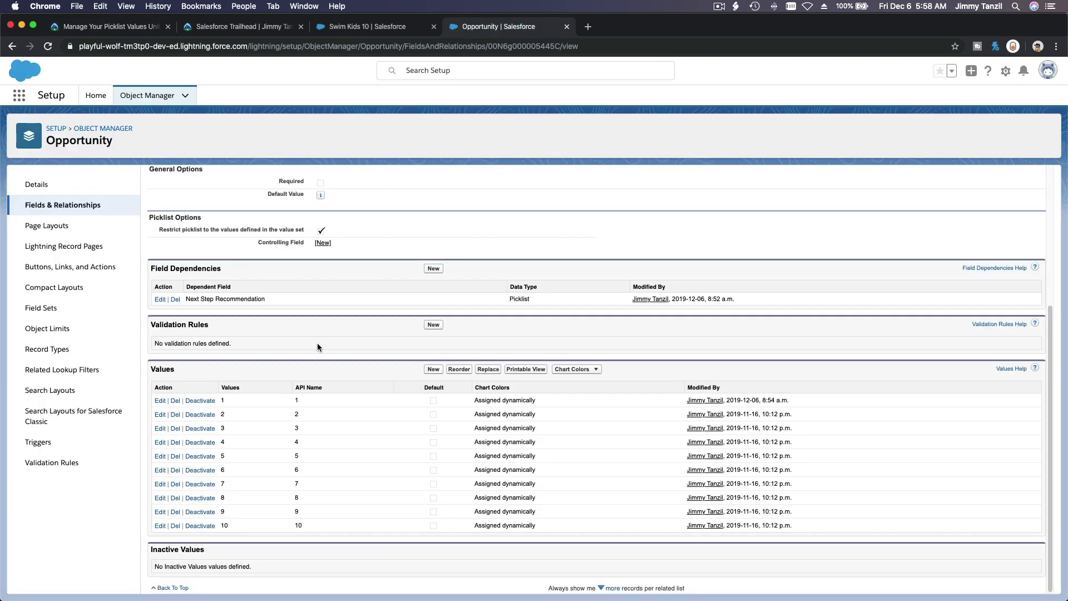
mouse_move(298, 385)
left_mouse_down()
mouse_move(323, 387)
mouse_move(295, 388)
left_mouse_up()
double_click(231, 388)
Step: Read Trailhead's section on controlling fields and dependent picklists, including the steps for setting a dependent picklist field
left_click(131, 30)
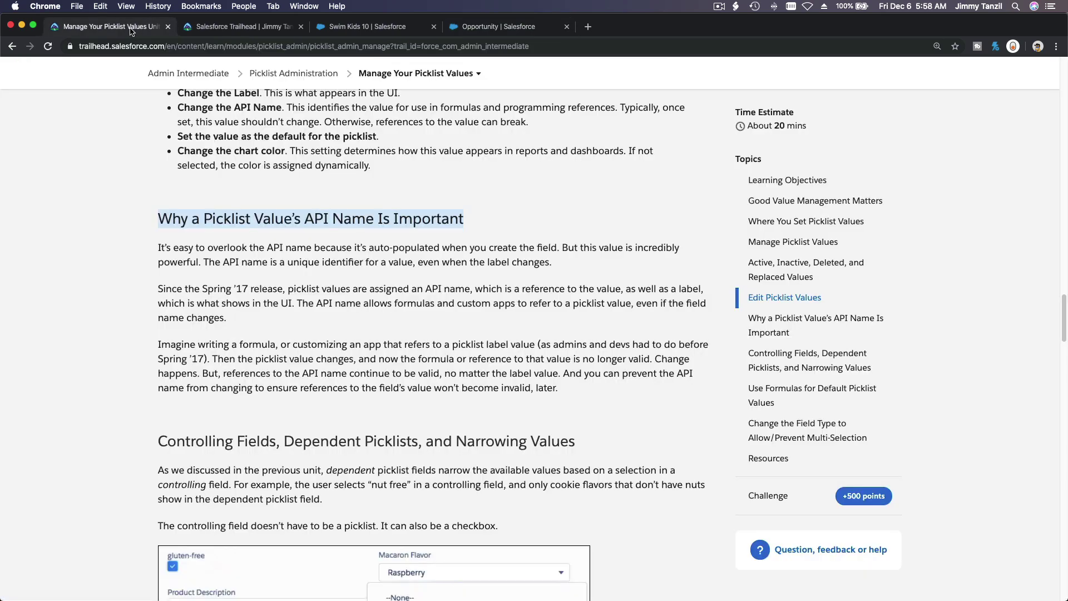
scroll(329, 337, "down", 1)
scroll(328, 336, "down", 5)
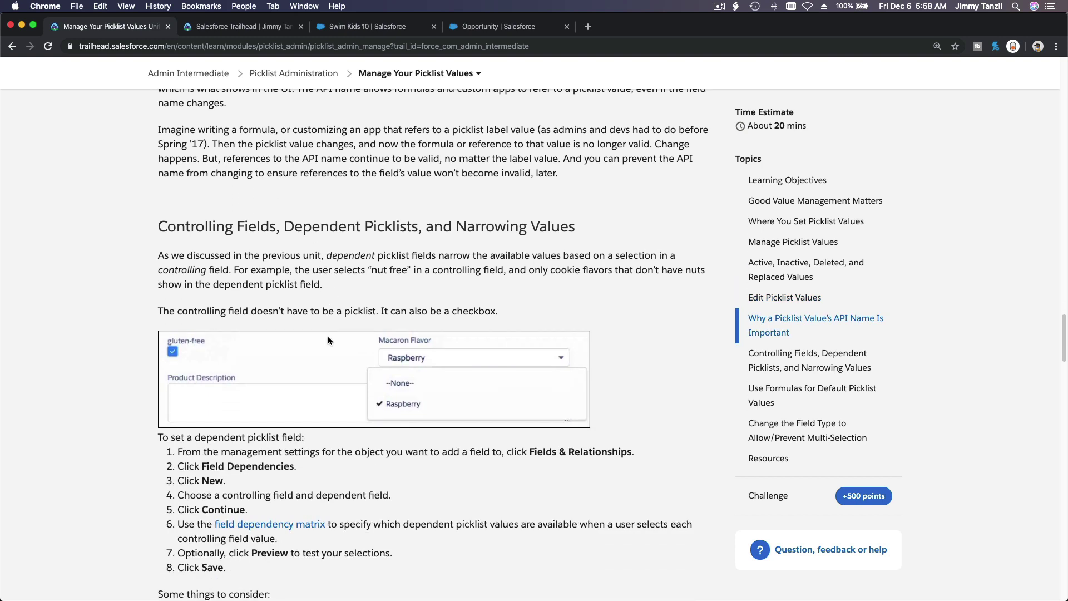
triple_click(289, 213)
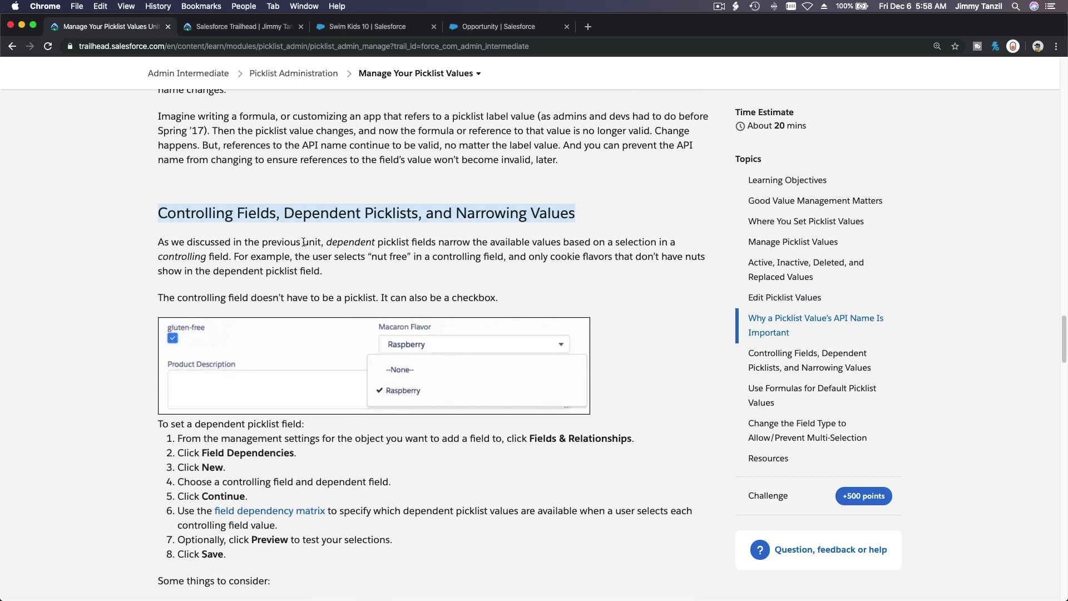
scroll(303, 243, "down", 3)
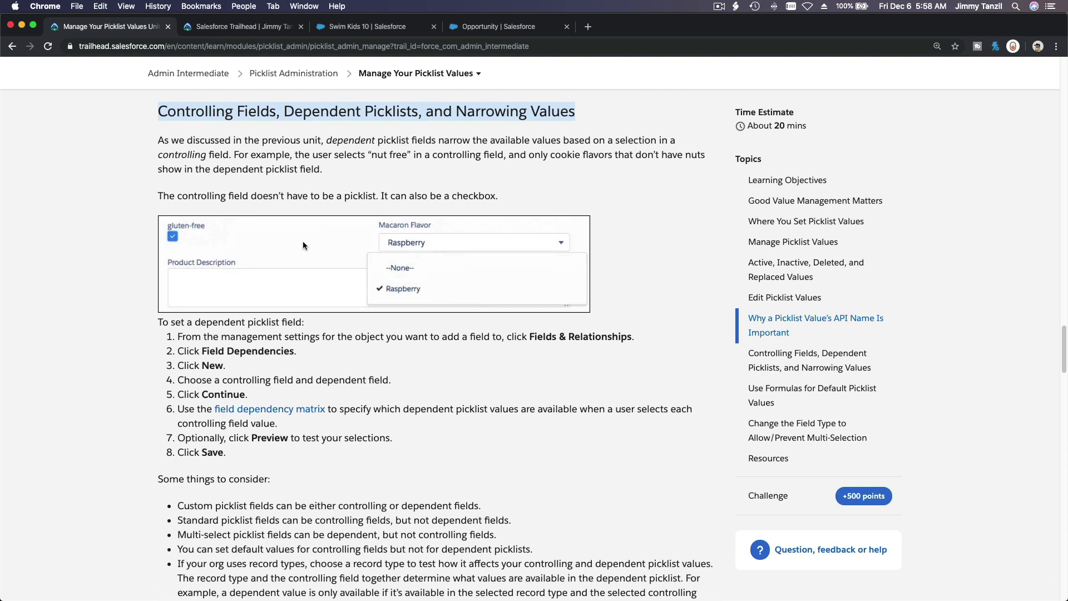
scroll(303, 245, "down", 2)
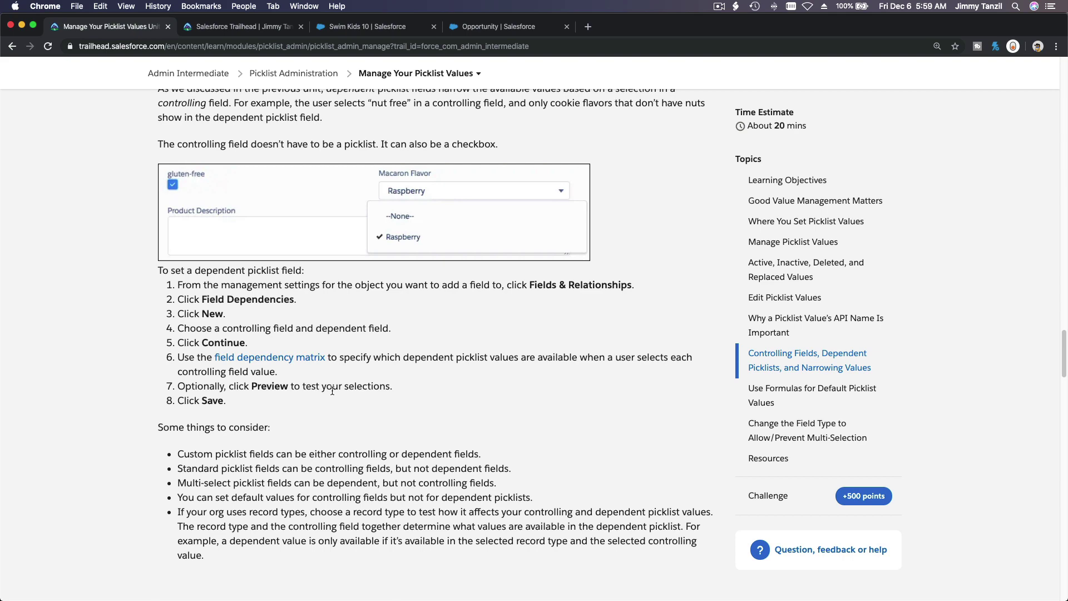
Step: Start editing the Swim Kids 10 opportunity and examine the Next Step Recommendation options offered for Swim Kids Level 10
left_click(378, 28)
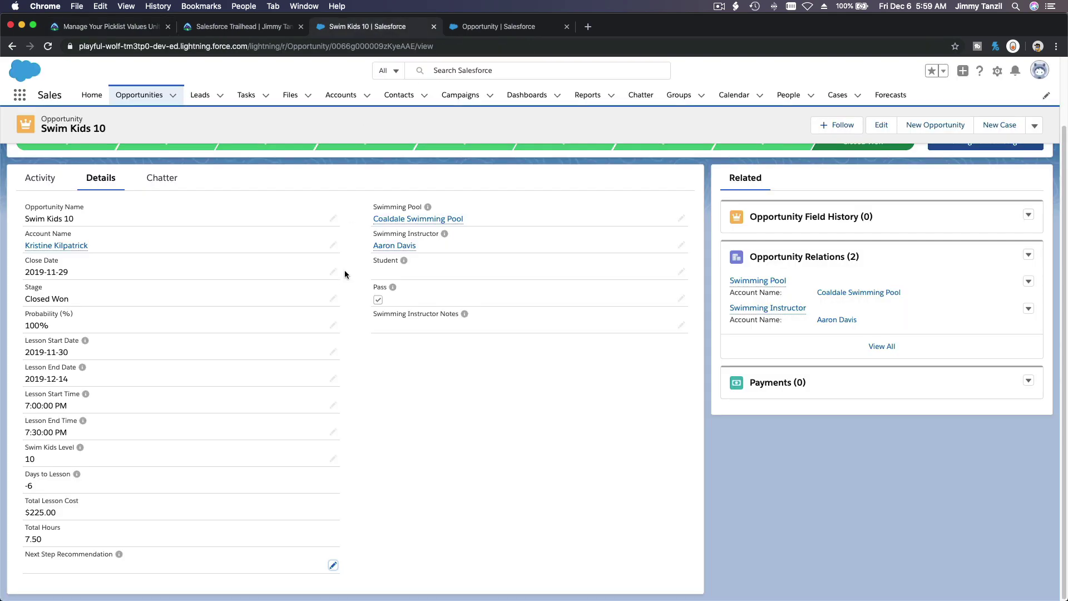
double_click(94, 455)
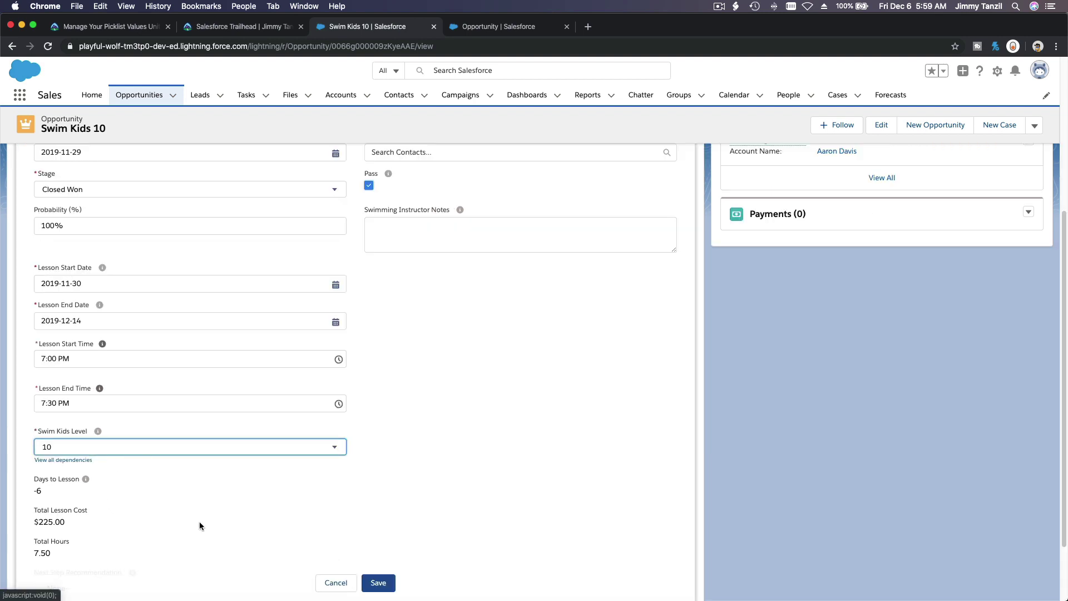
scroll(199, 522, "down", 2)
left_click(185, 539)
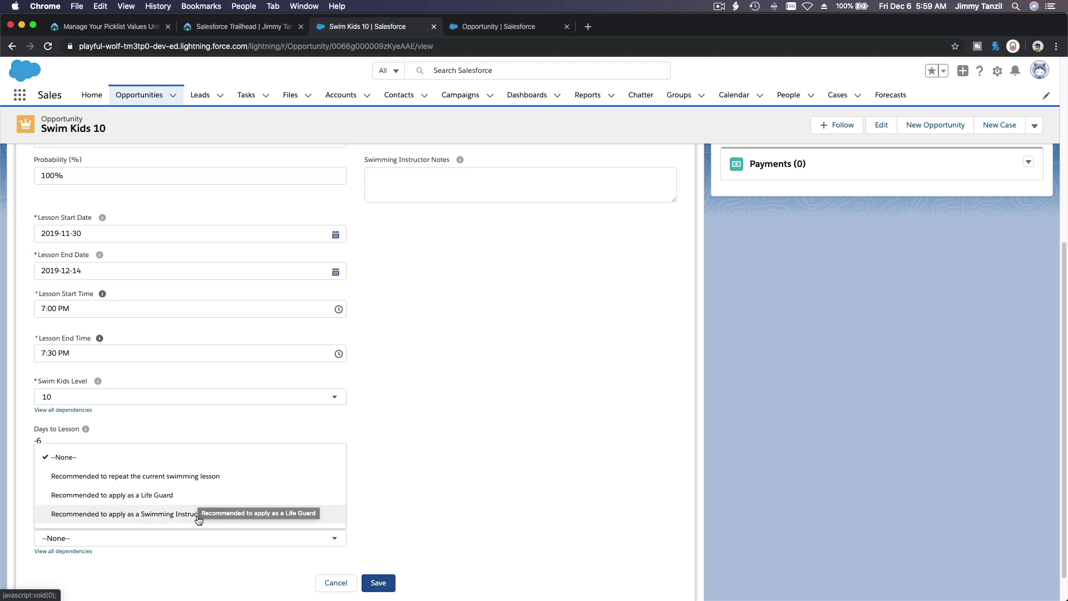
Step: Set the Swim Kids Level to 2 in the edit form and examine the dependent Next Step Recommendation options
left_click(187, 397)
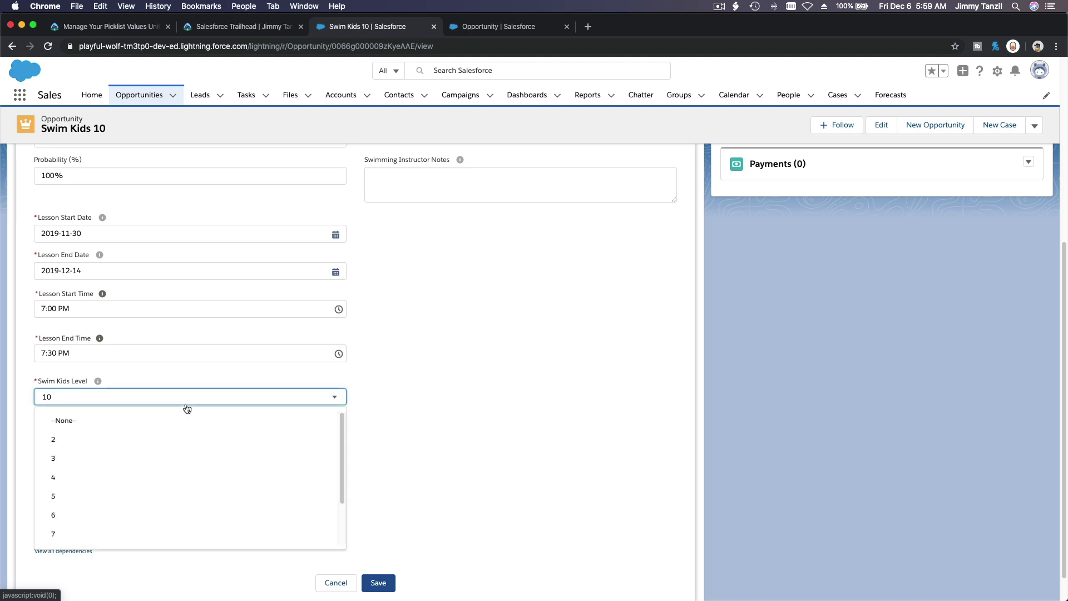
left_click(184, 438)
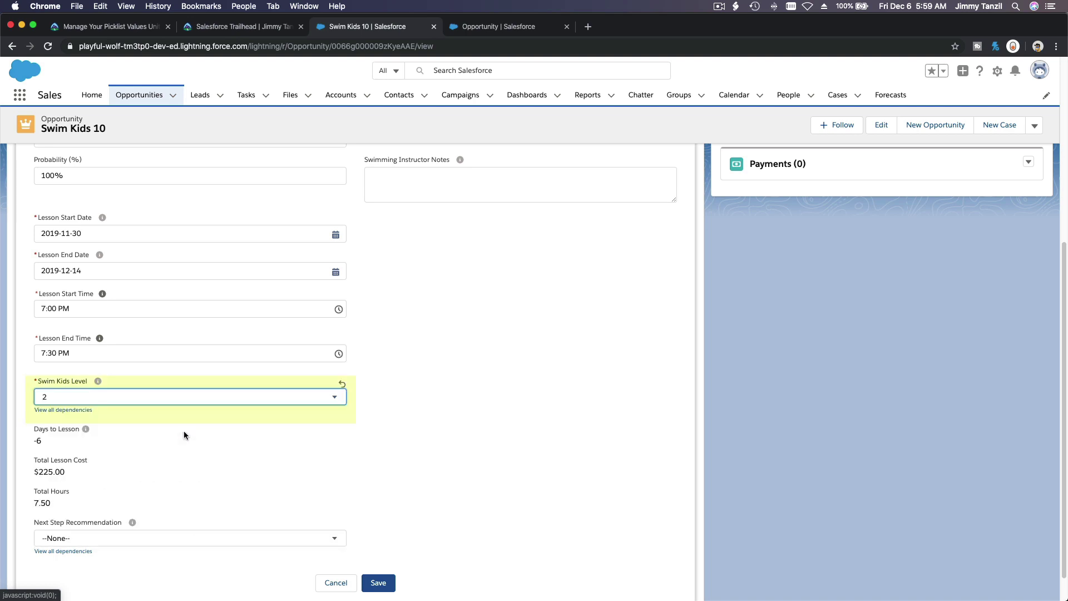
left_click(164, 540)
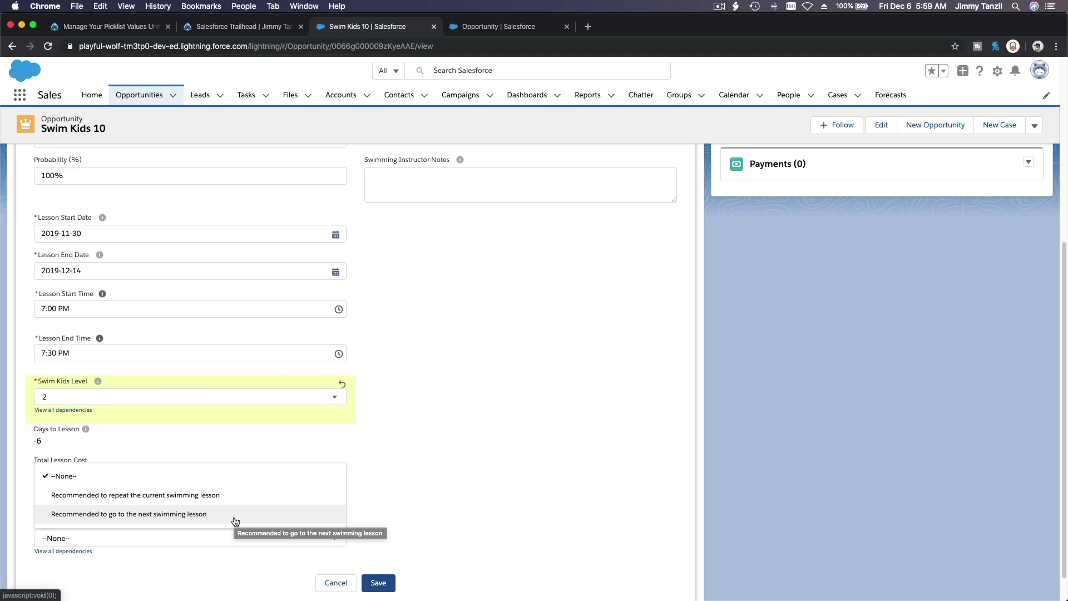
scroll(248, 511, "down", 1)
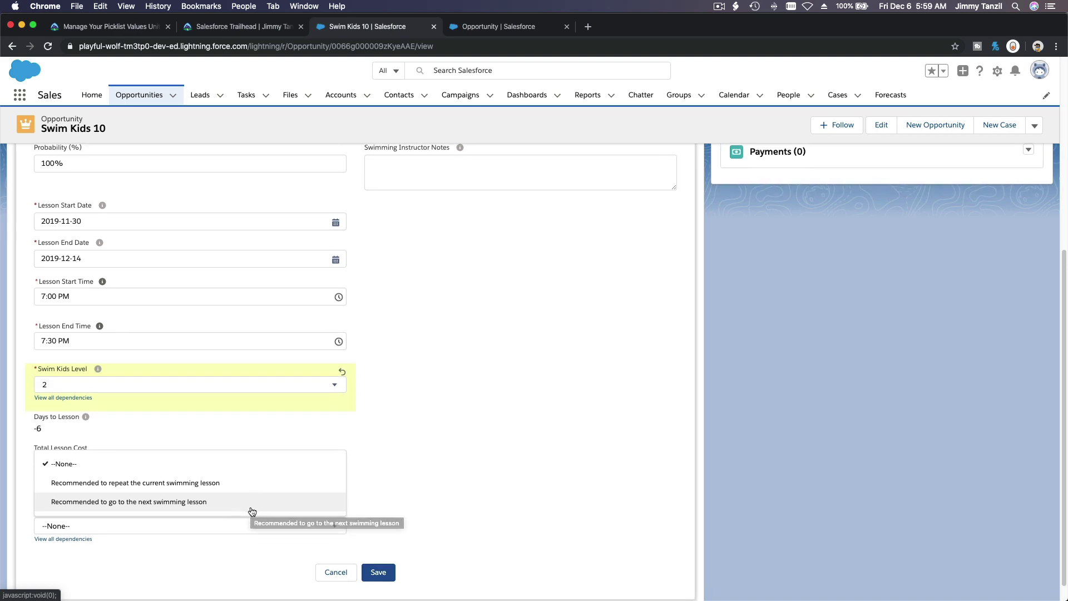
left_click(238, 384)
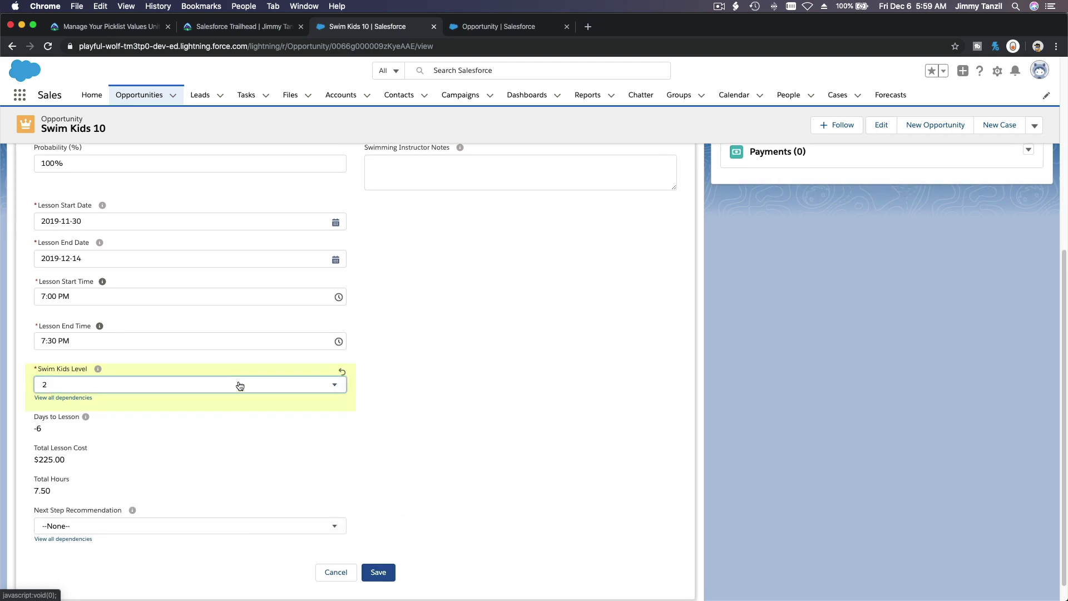
left_click(472, 390)
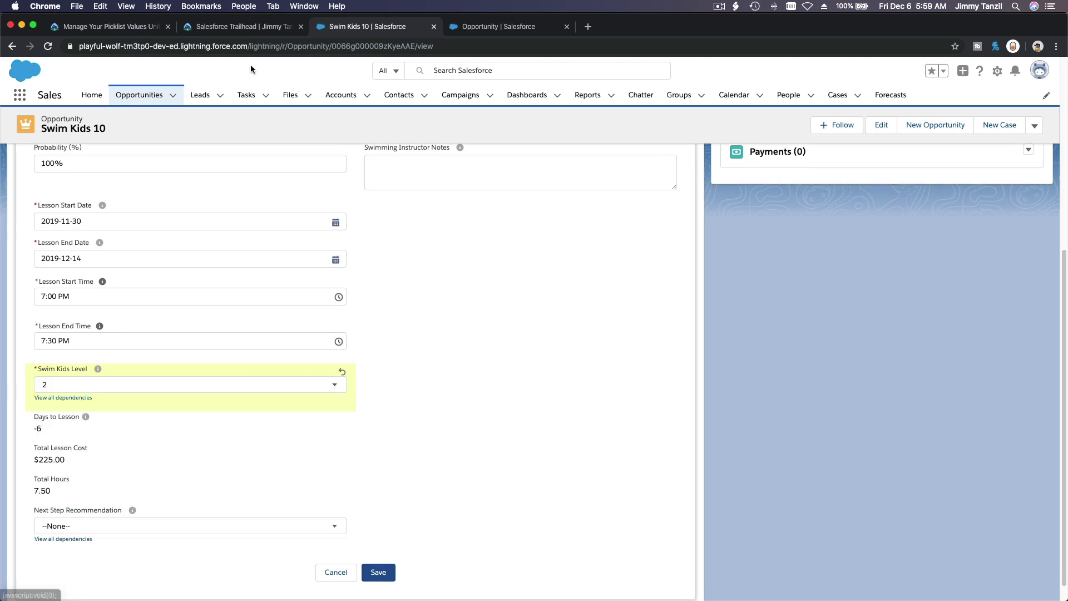
Step: Read Trailhead's section on using formulas for default picklist values, including the Macaron Flavor formula example under General Options
left_click(143, 28)
scroll(305, 312, "down", 5)
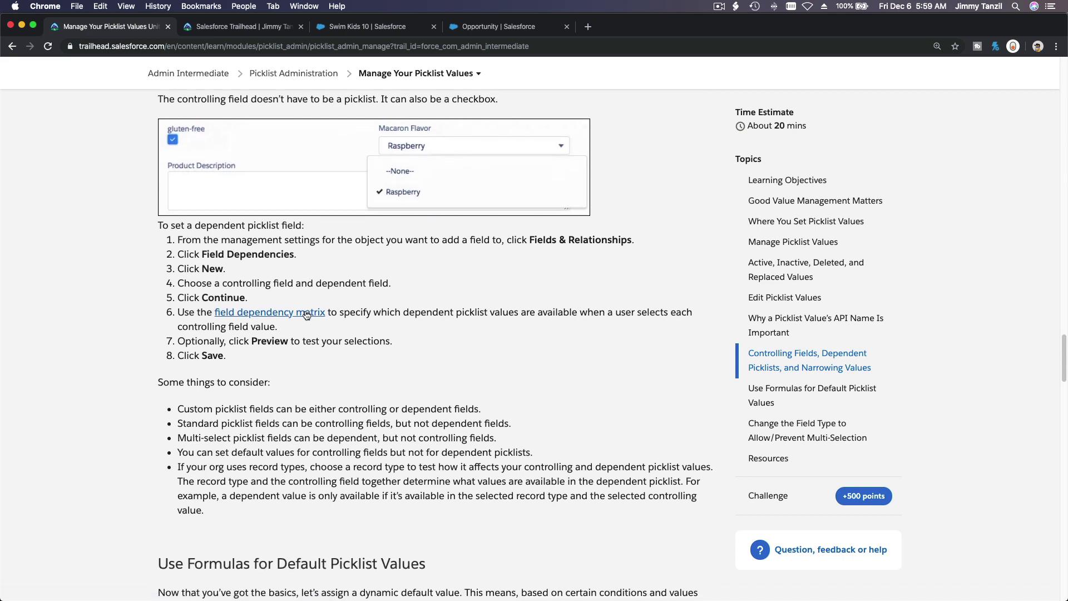
scroll(305, 315, "down", 8)
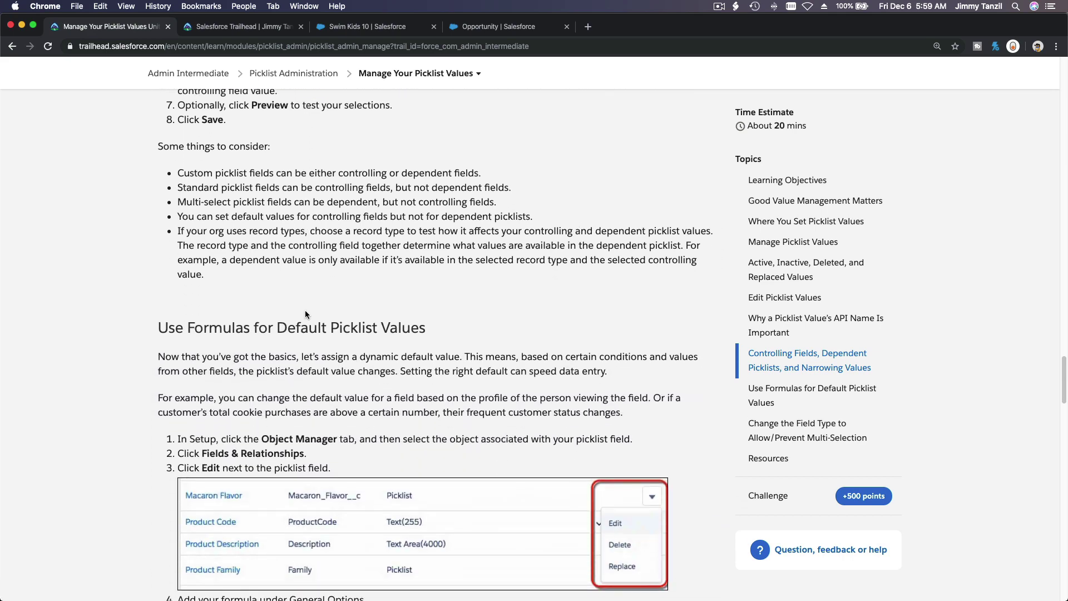
triple_click(198, 304)
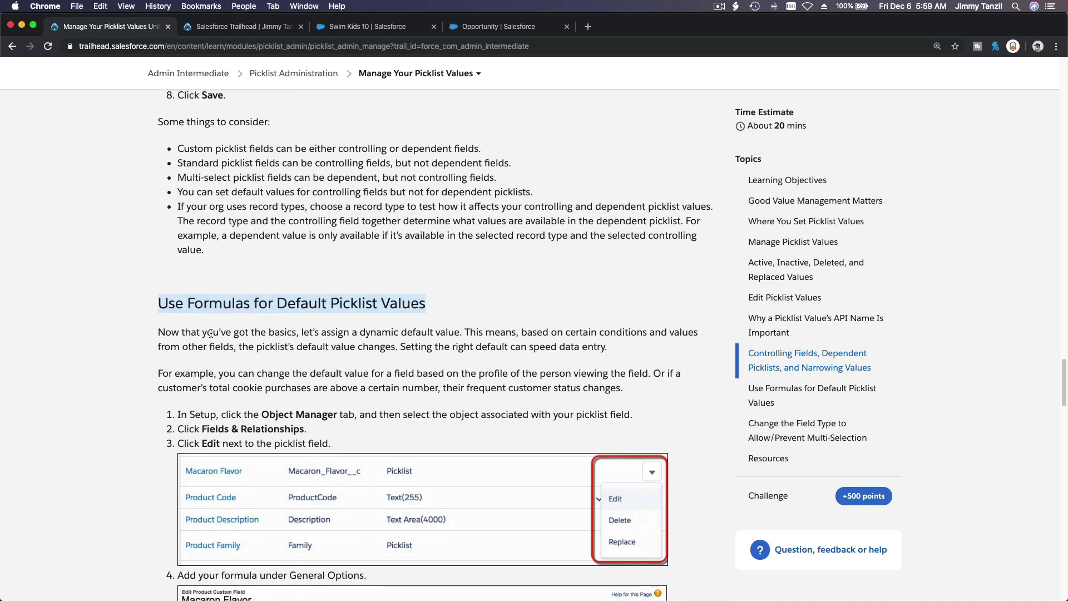
scroll(210, 332, "down", 5)
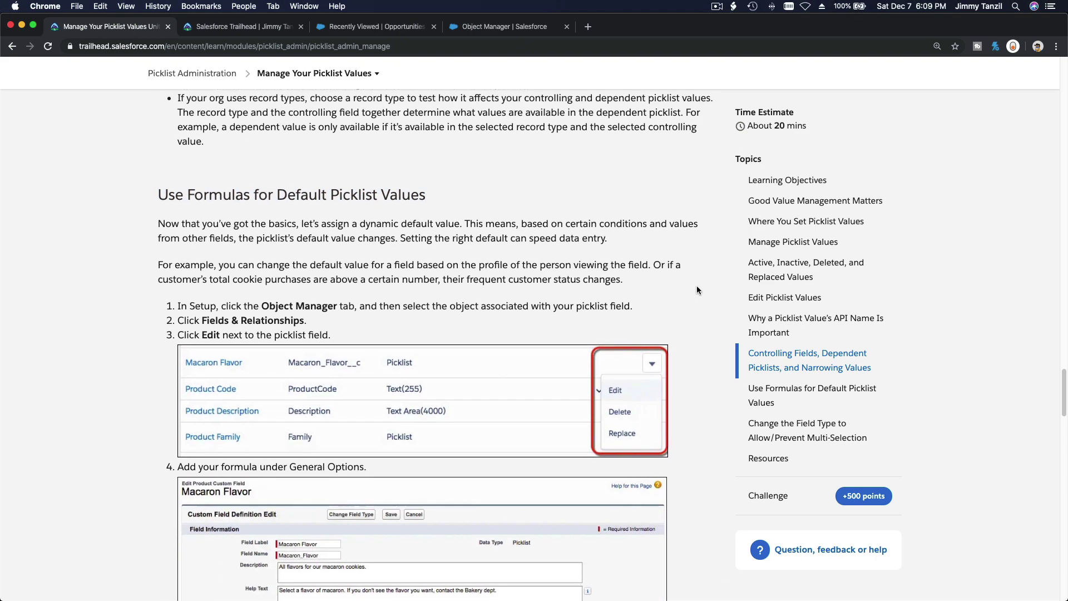
scroll(697, 288, "down", 2)
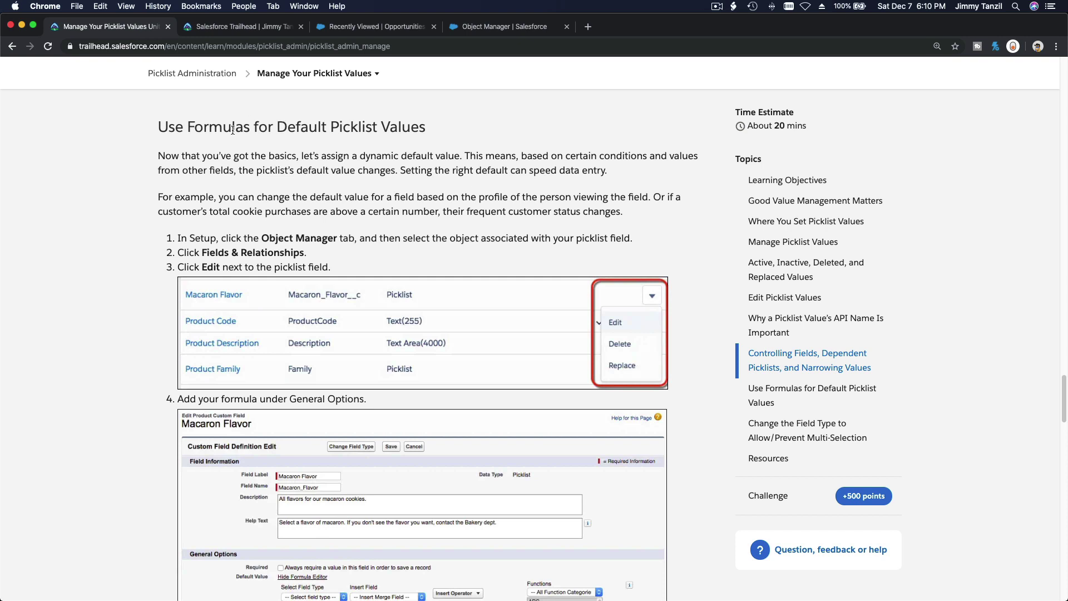
double_click(283, 127)
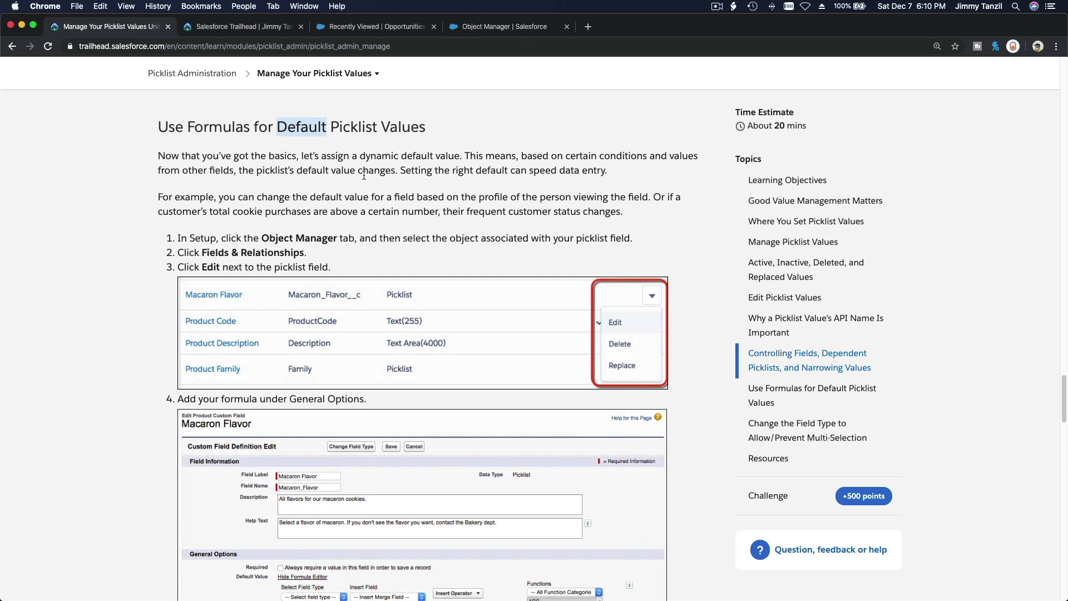
scroll(366, 242, "down", 1)
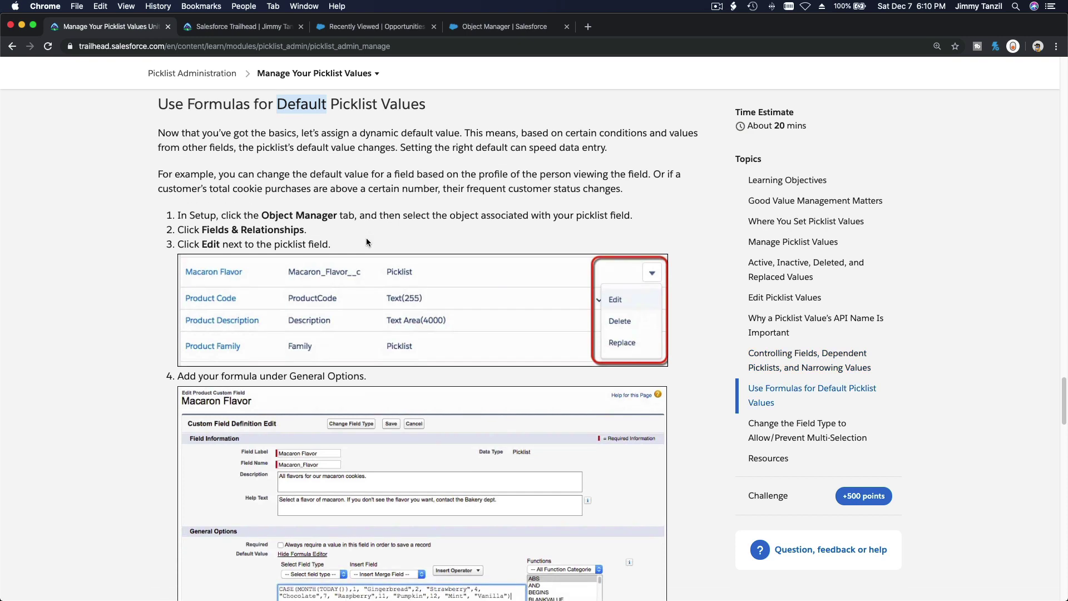
scroll(366, 242, "down", 5)
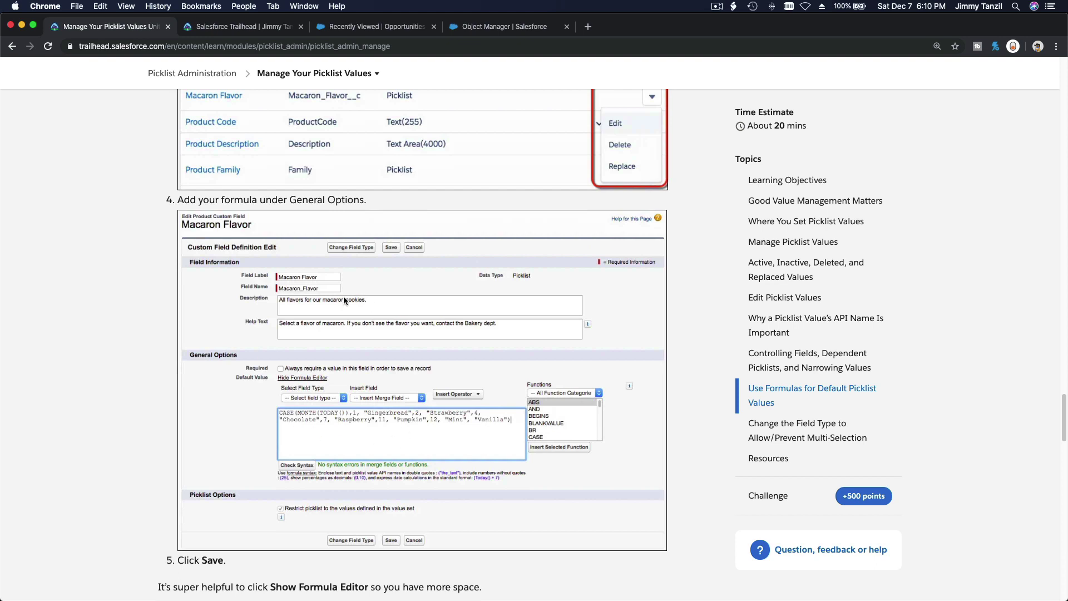
Step: In Setup's Object Manager, find the Opportunity object and open its Swim Kids Level field definition from Fields & Relationships
left_click(497, 28)
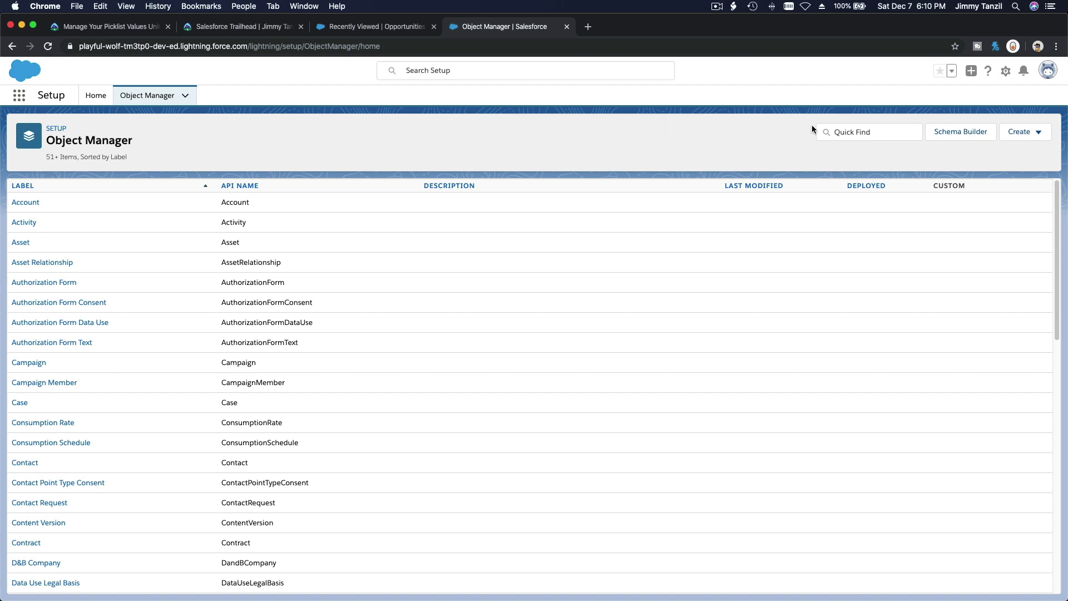
left_click(851, 128)
type("Opp")
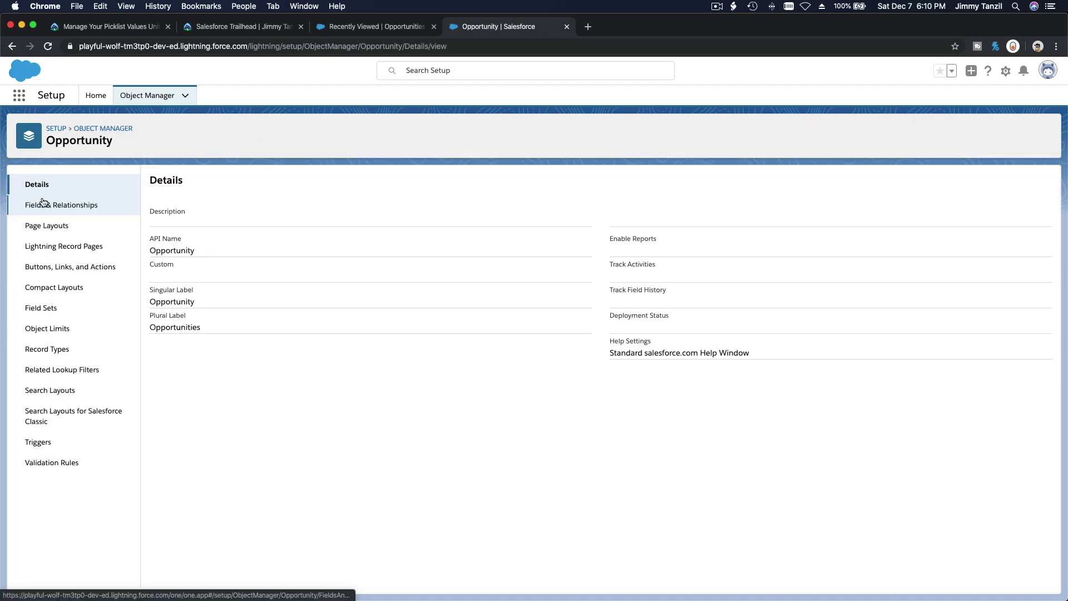
left_click(82, 210)
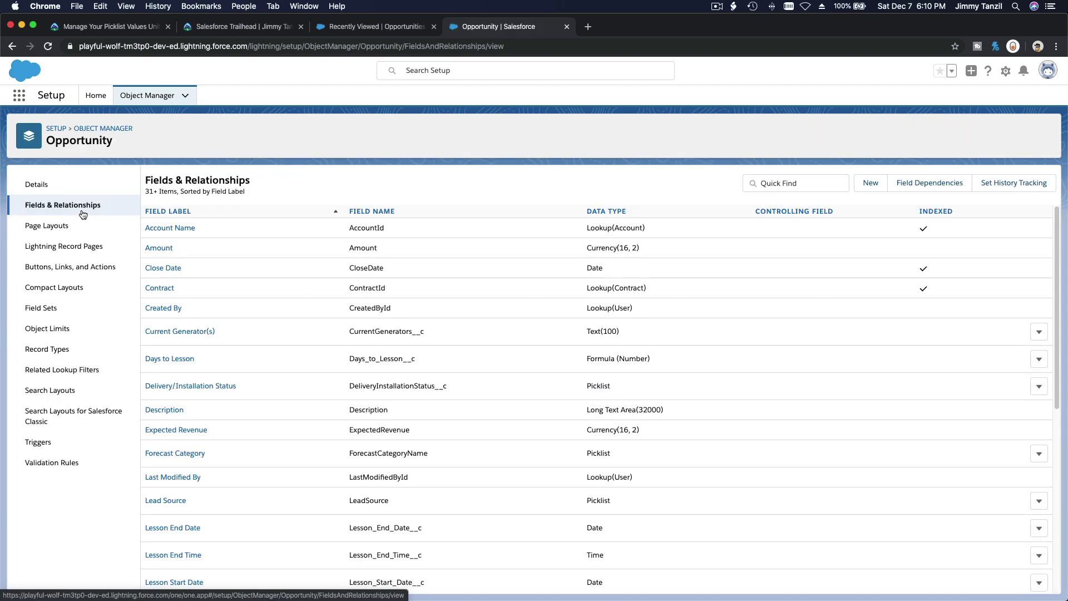
left_click(788, 182)
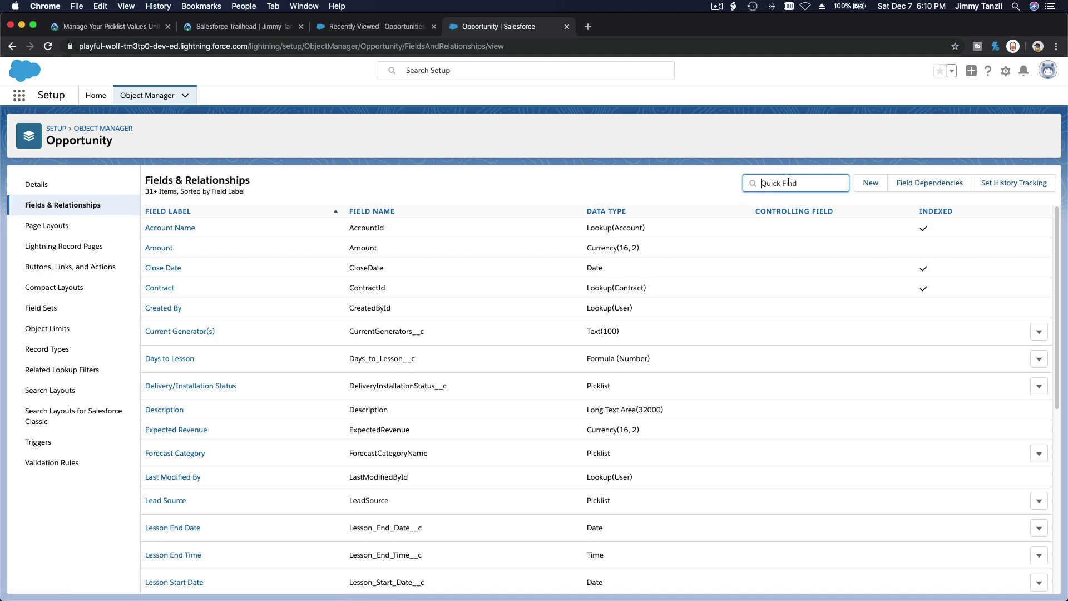
type("Level")
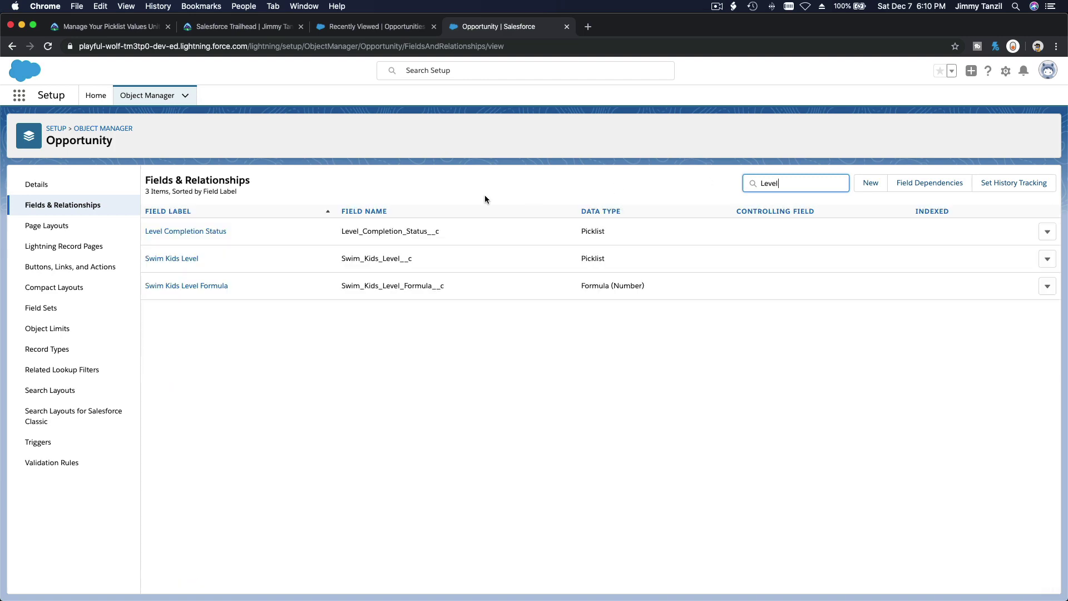
left_click(192, 260)
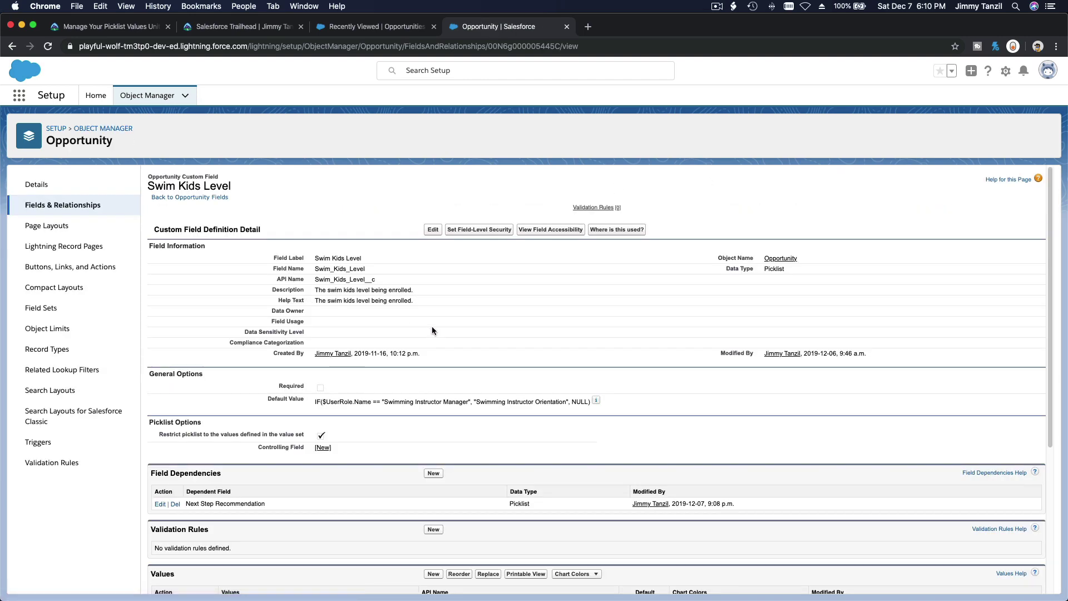
Step: Examine the Swimming Instructor Orientation picklist value and the Default Value formula in the Swim Kids Level field definition
scroll(432, 330, "down", 3)
scroll(432, 326, "down", 1)
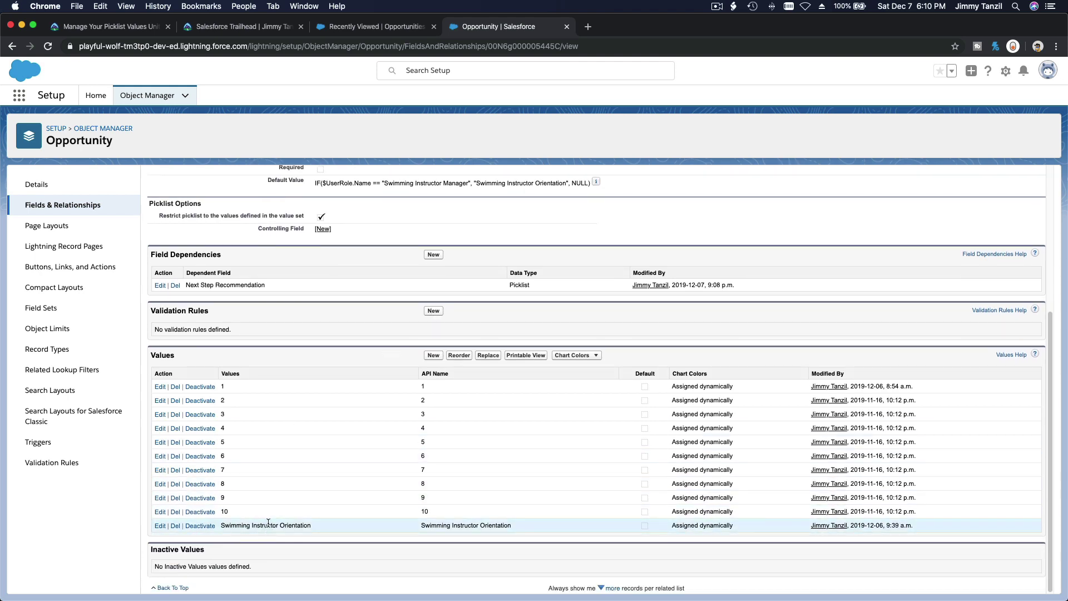
left_click_drag(310, 525, 221, 525)
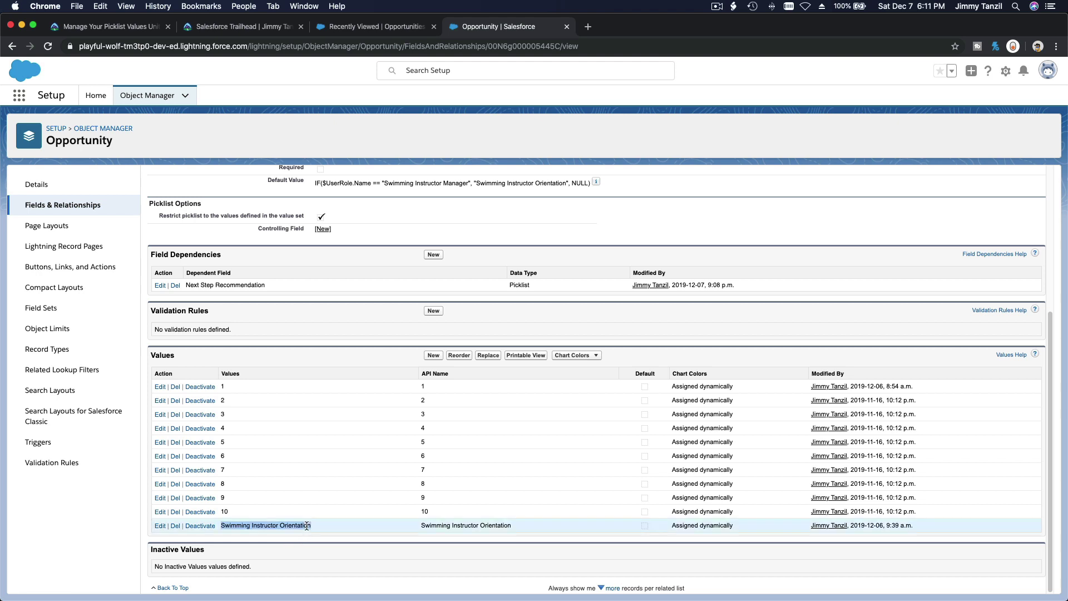
left_click(308, 540)
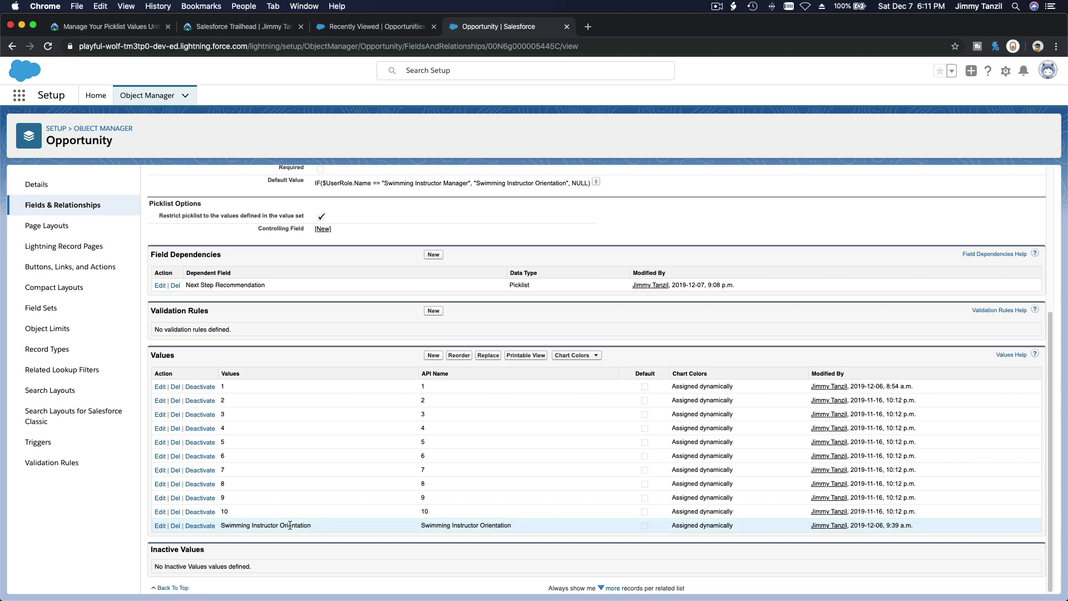
triple_click(232, 528)
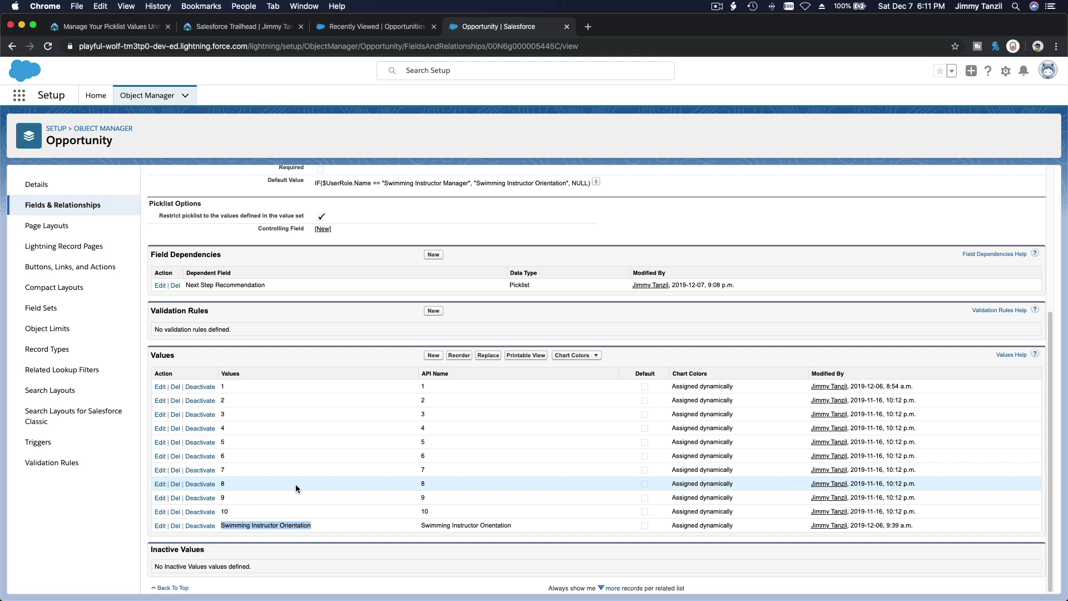
scroll(295, 484, "up", 5)
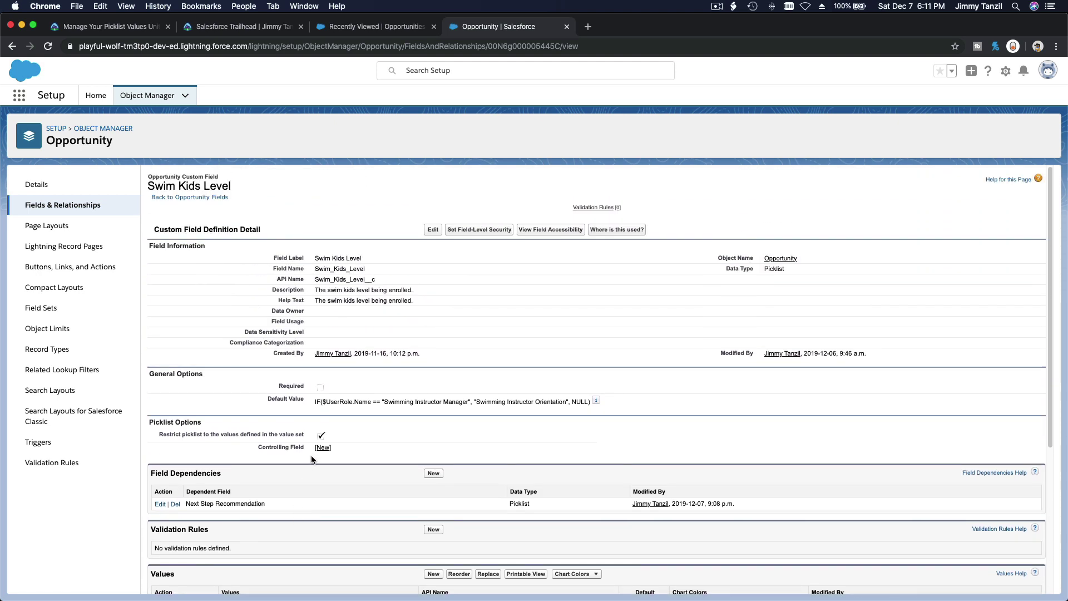
triple_click(323, 402)
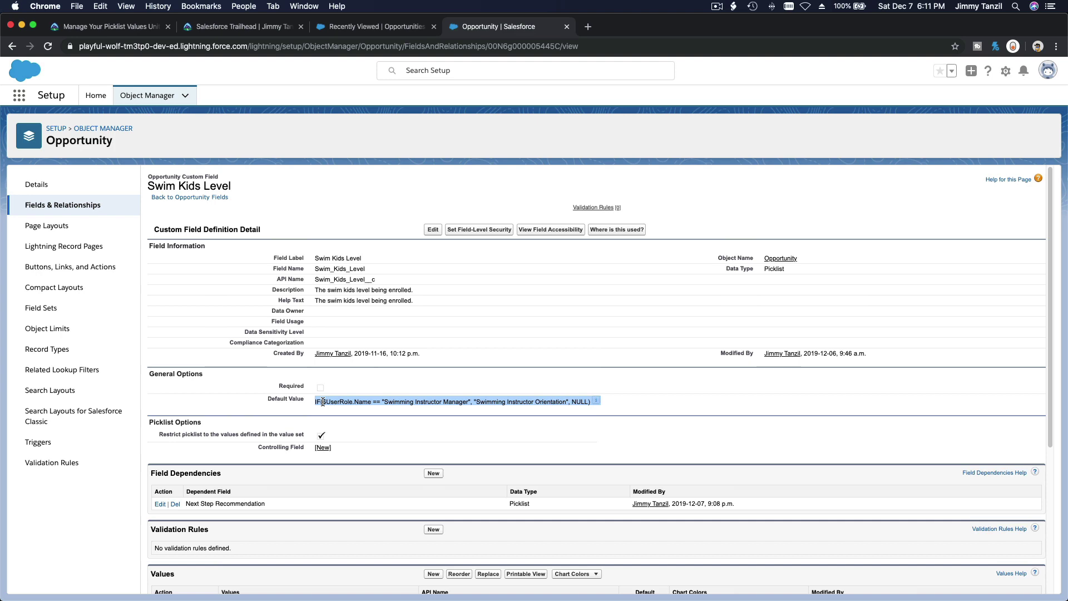
Step: Open the Swim Kids Level field for editing, enlarge its Default Value box and examine each part of the role-based IF formula
left_click(433, 229)
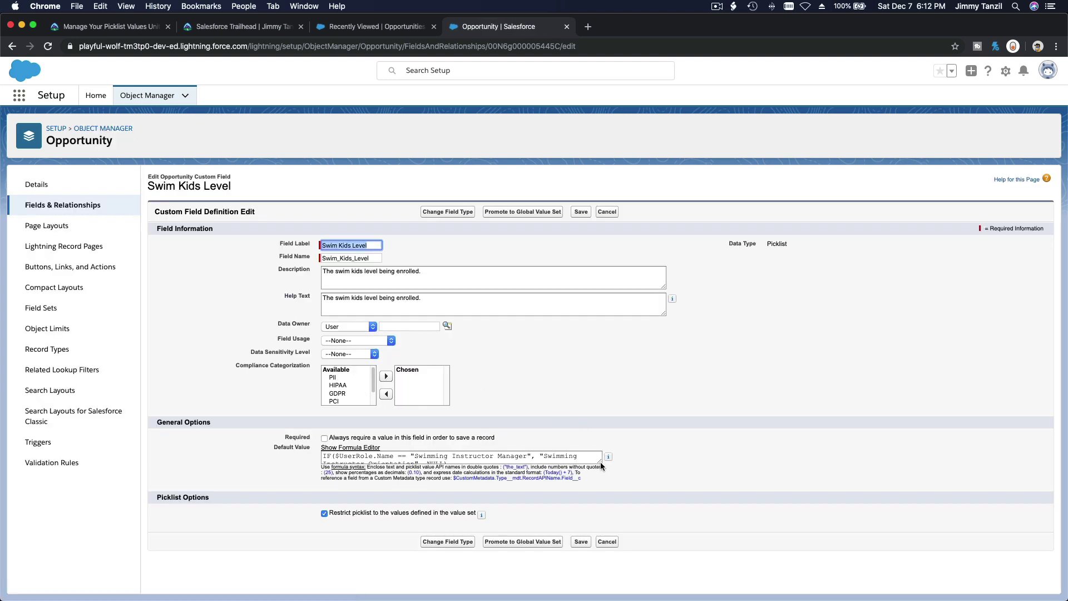
left_click_drag(602, 460, 704, 523)
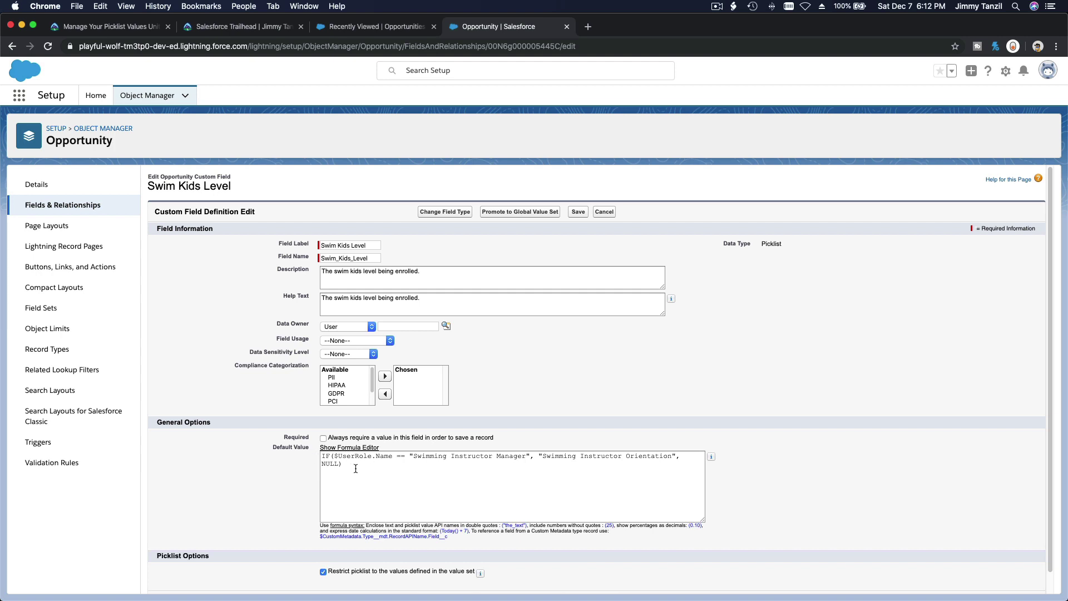
left_click(429, 457)
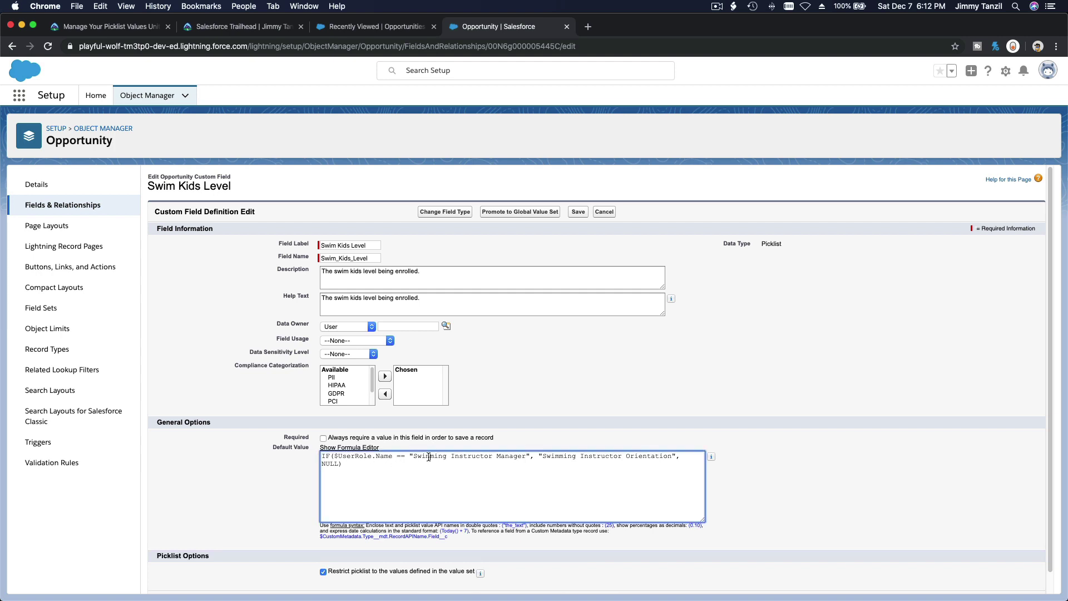
double_click(429, 457)
double_click(476, 457)
double_click(507, 457)
double_click(554, 456)
double_click(600, 456)
triple_click(628, 455)
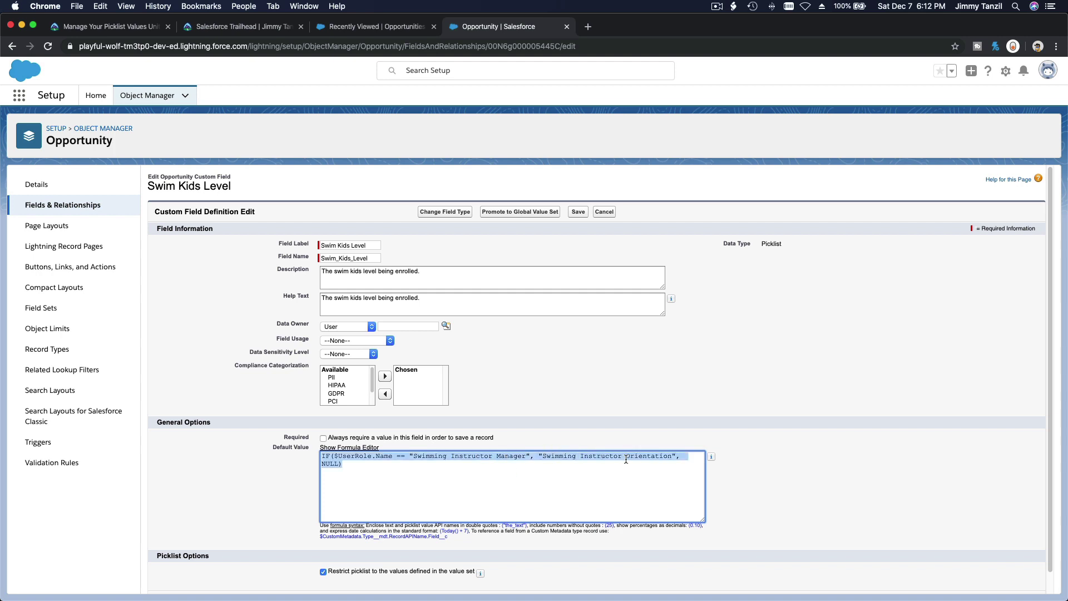
left_click(627, 456)
left_click_drag(545, 458, 661, 457)
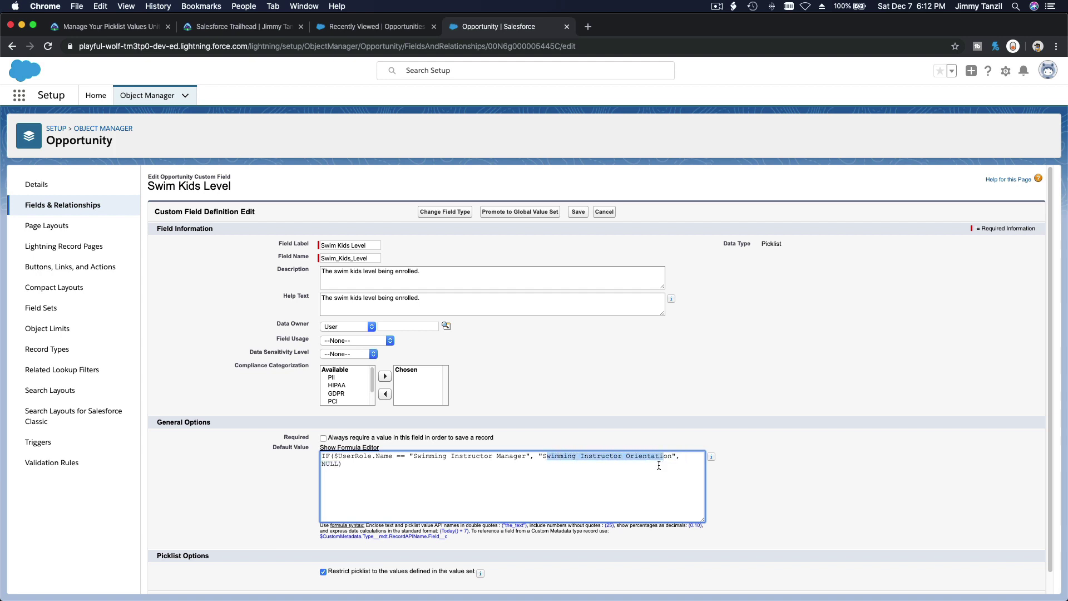
left_click(658, 466)
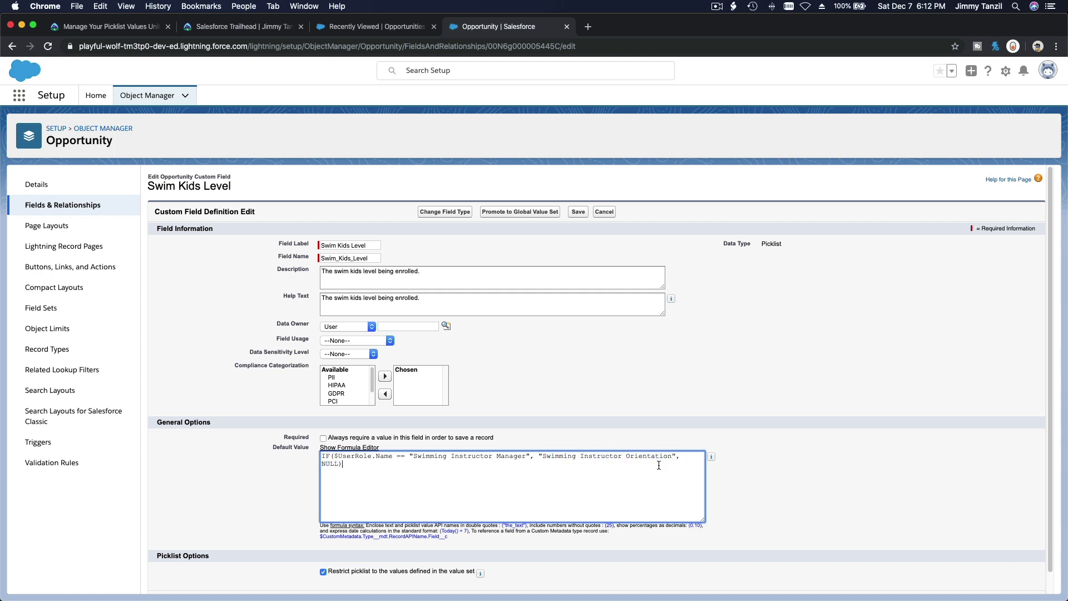
left_click(635, 378)
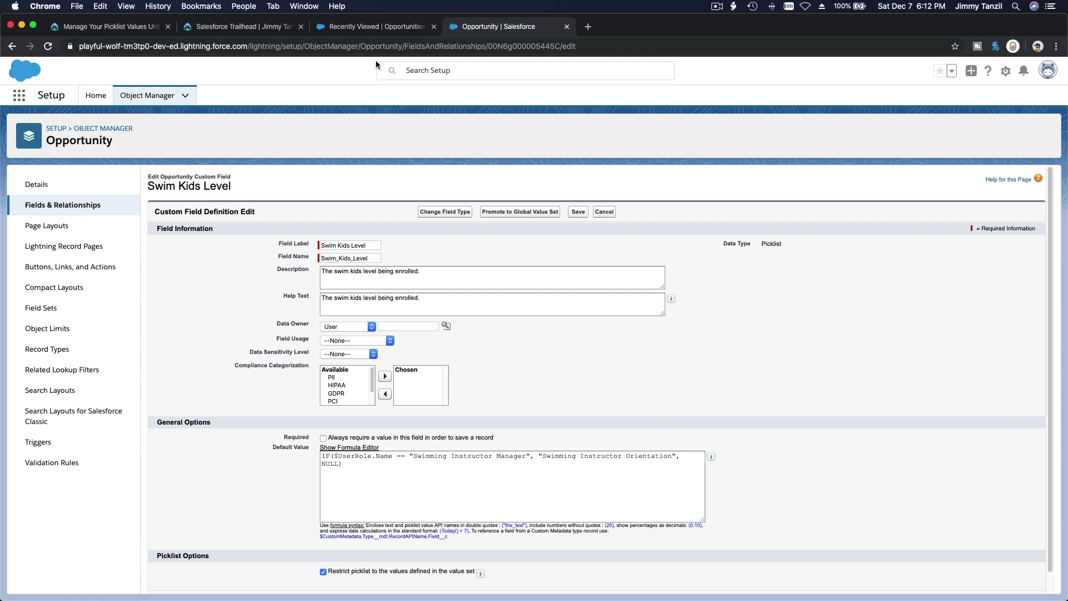
Step: Switch to the Sales app, open the account related to the Swim Kids 10 opportunity and launch Setup in a new tab
left_click(363, 28)
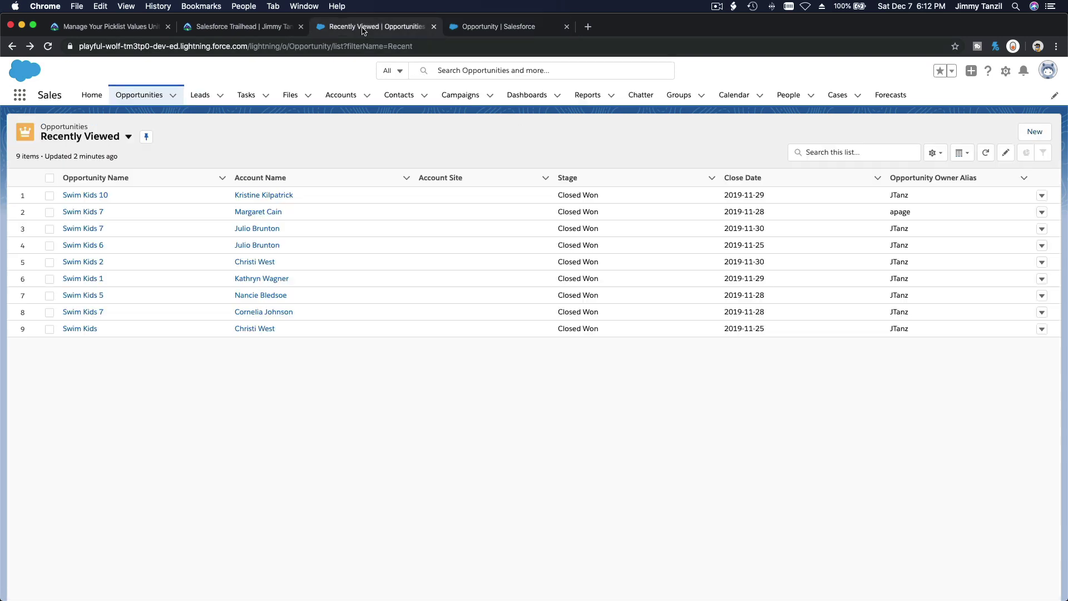
left_click(274, 199)
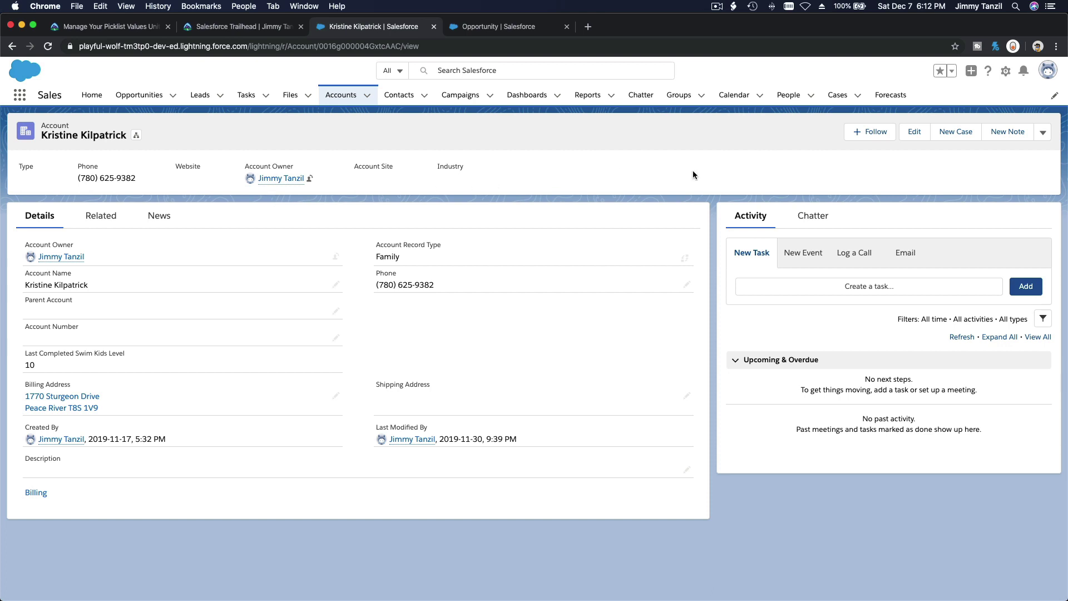
left_click(1006, 72)
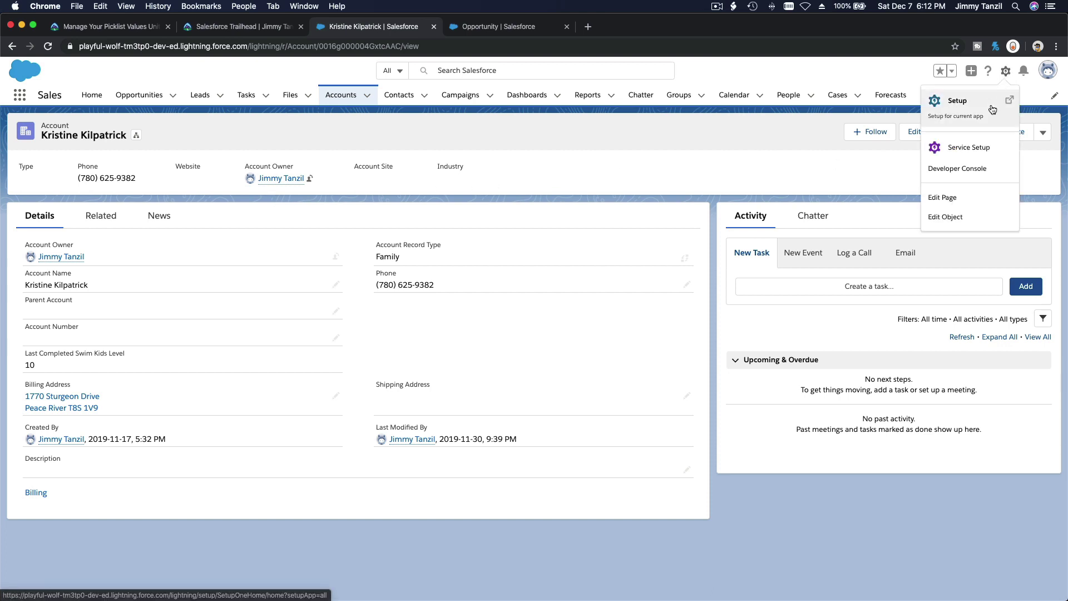
left_click(993, 110)
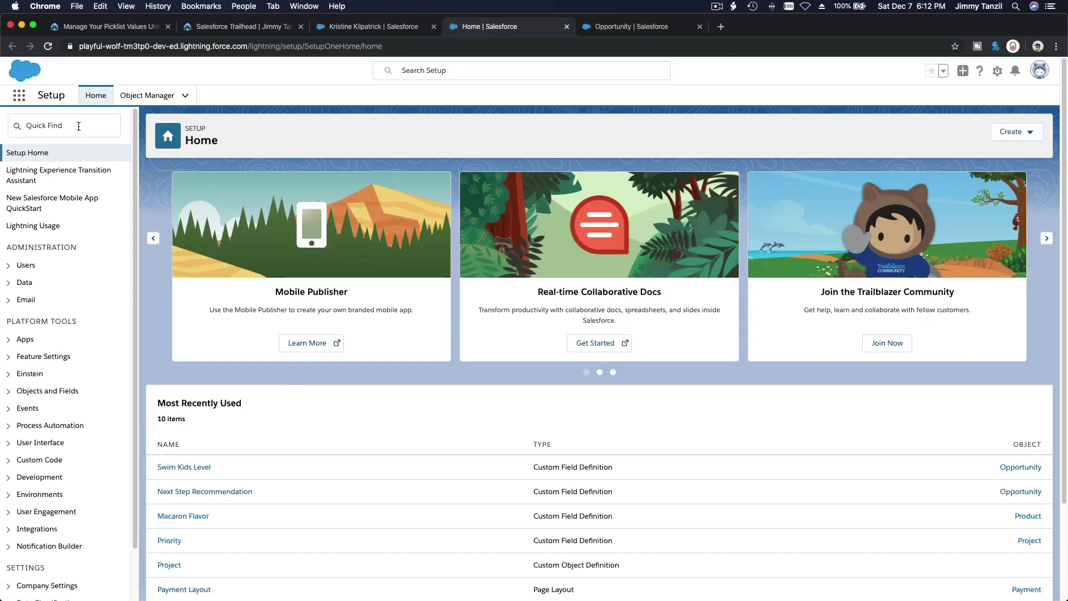
Step: Find the Roles page in Setup, expand the CEO branch and open the user assignment of the Swimming Instructor Manager role
left_click(79, 126)
type("Roles")
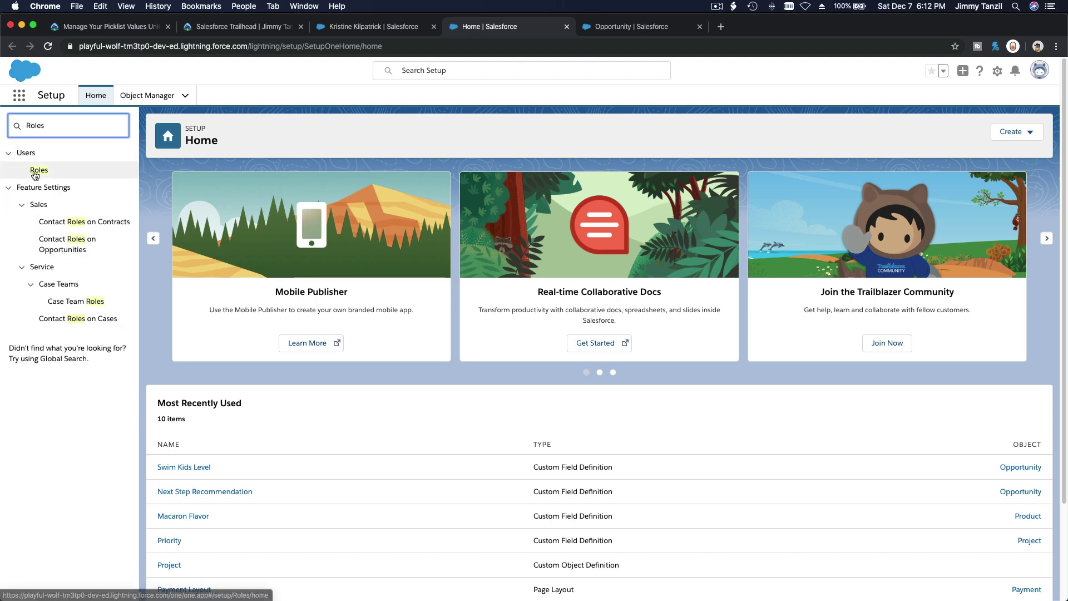
left_click(31, 173)
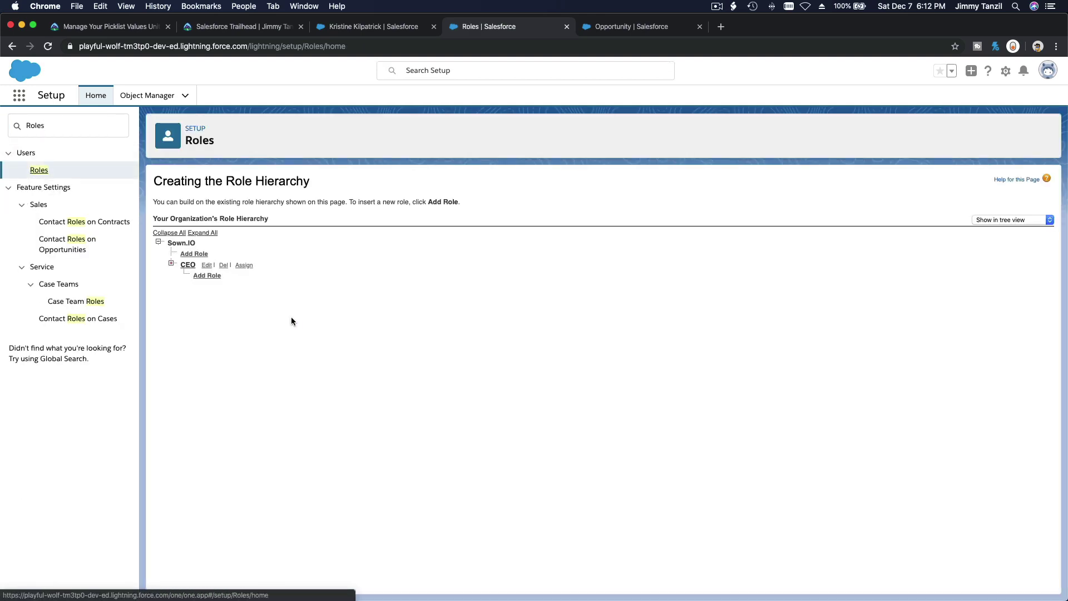
left_click(171, 264)
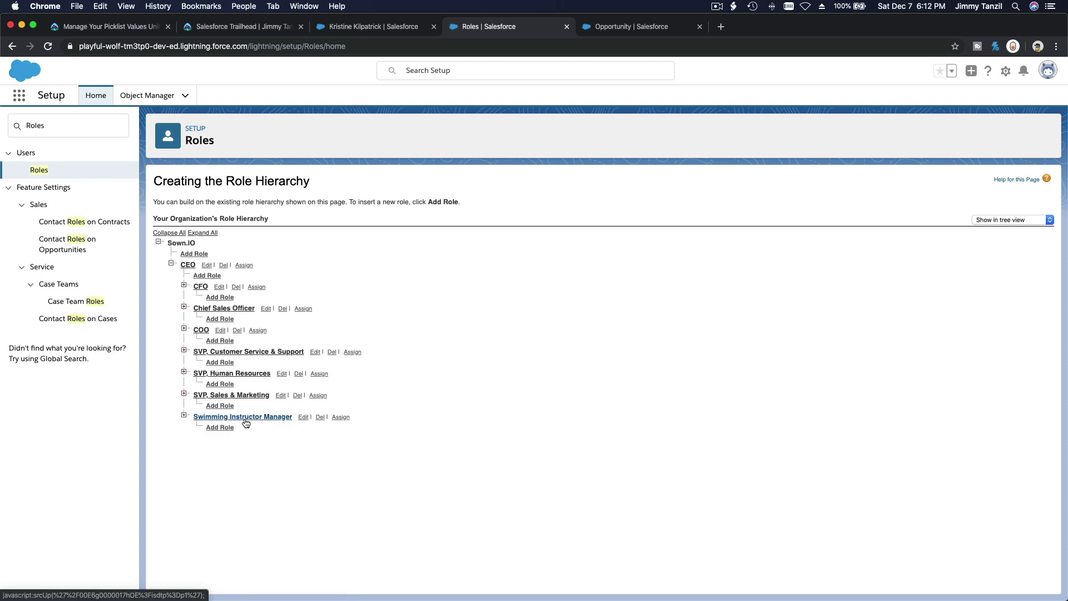
left_click(341, 417)
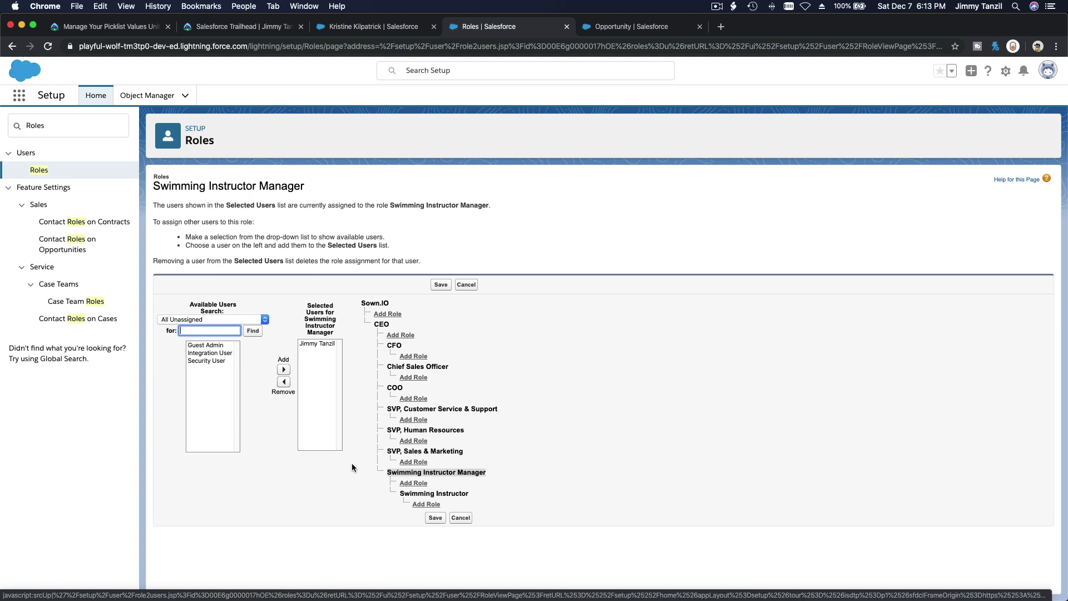
Step: Start a new opportunity from the account's related opportunities, check its default Swim Kids Level and set that field to --None--
left_click(321, 345)
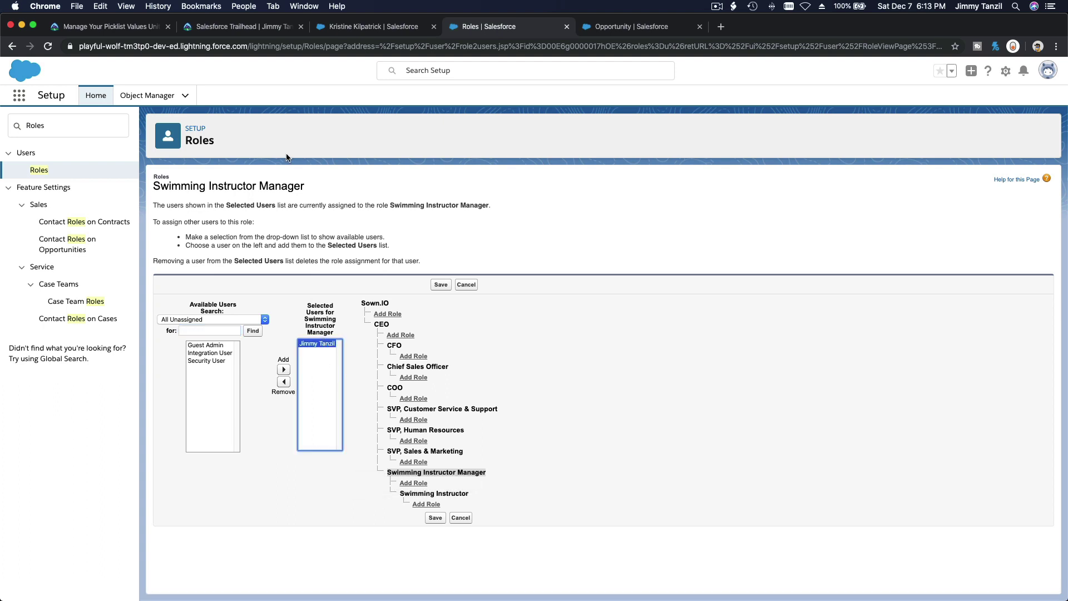
left_click(330, 29)
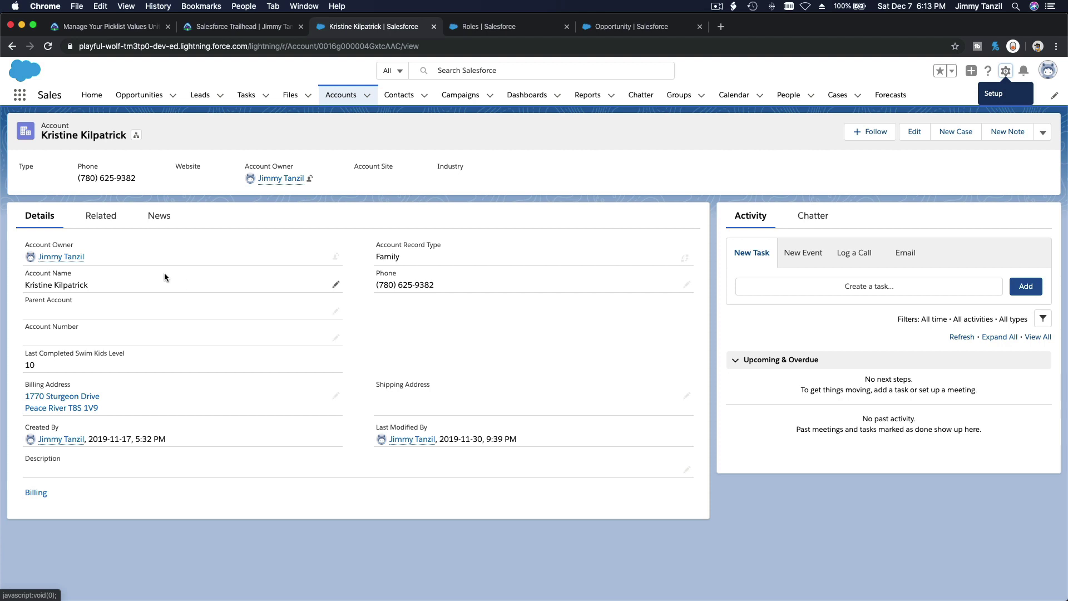
left_click(115, 225)
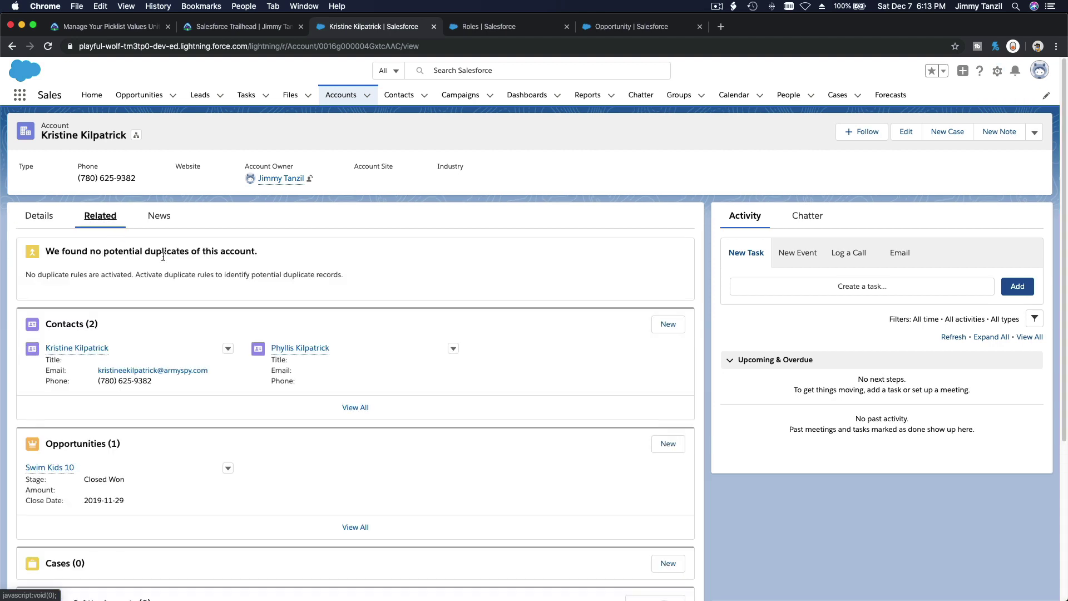
scroll(144, 280, "down", 5)
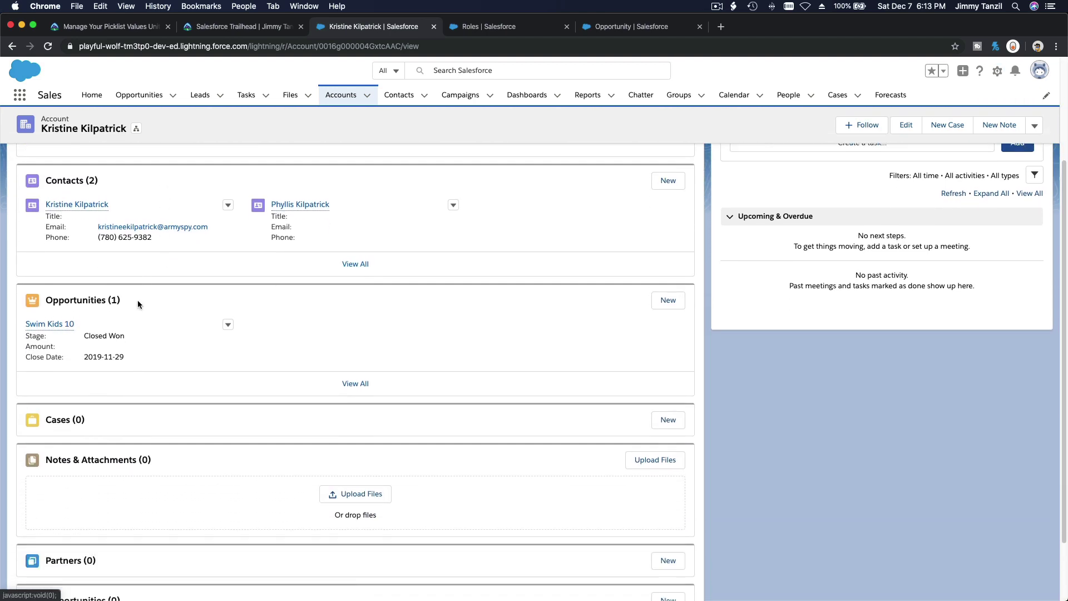
left_click(669, 301)
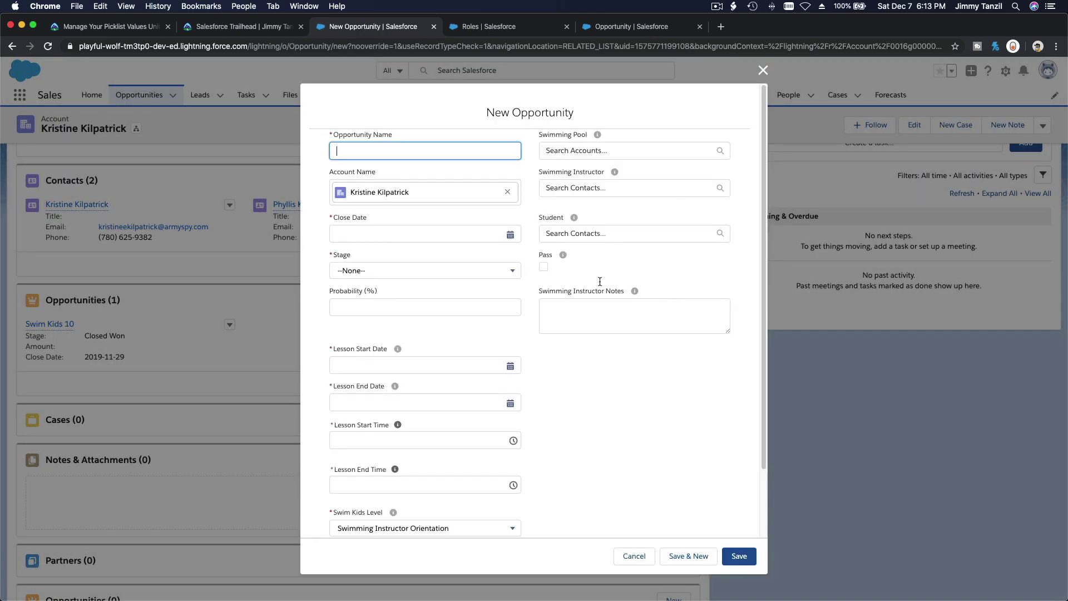
scroll(503, 253, "down", 3)
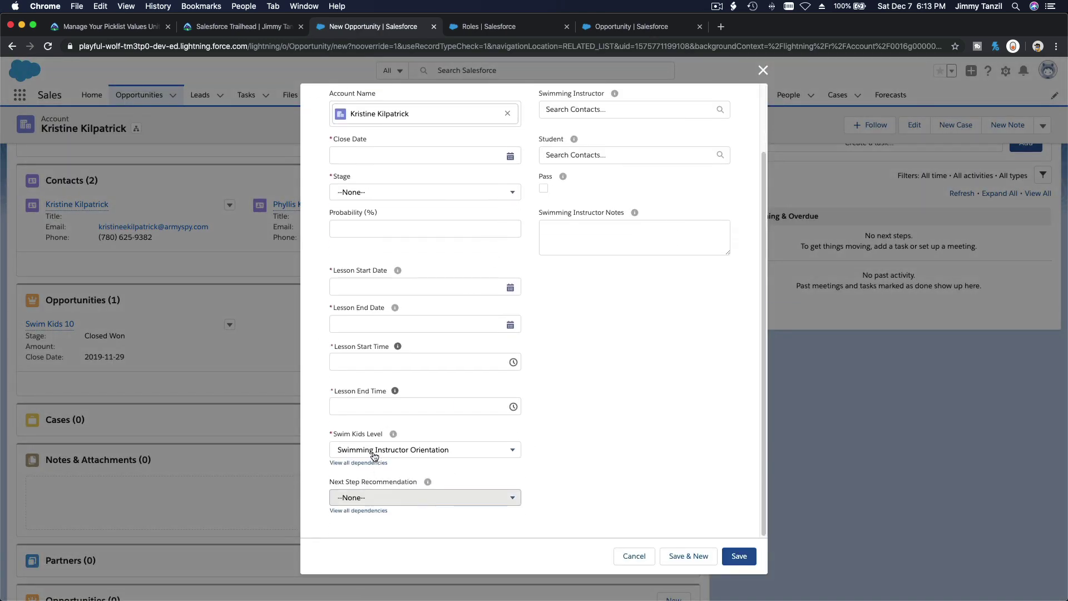
left_click(455, 449)
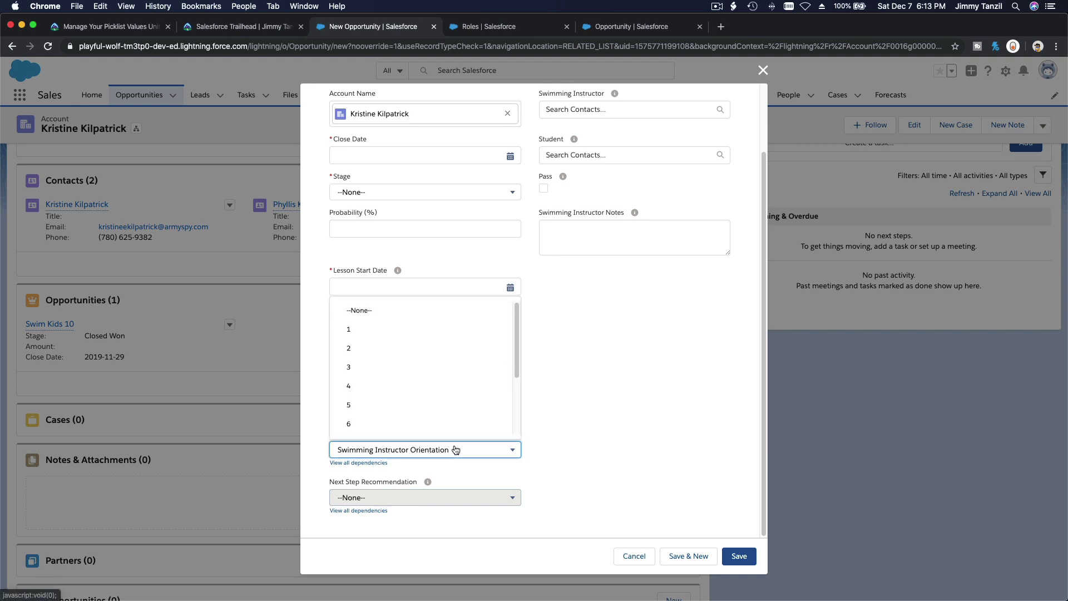
left_click(421, 309)
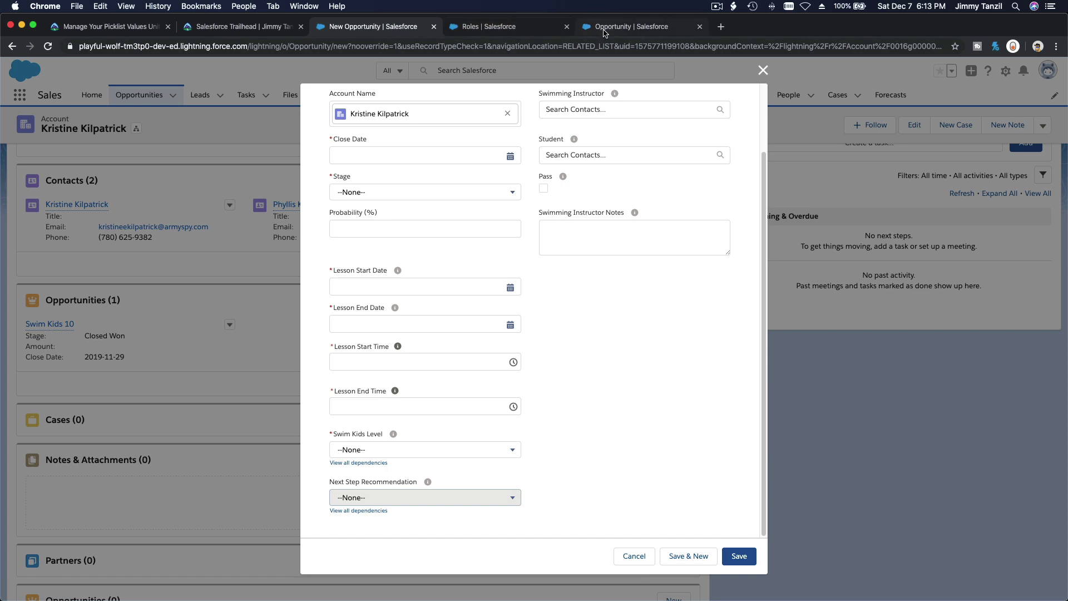
Step: Leave the role's user assignment page in Setup and review the Default Value formula in the Swim Kids Level field editor
left_click(478, 30)
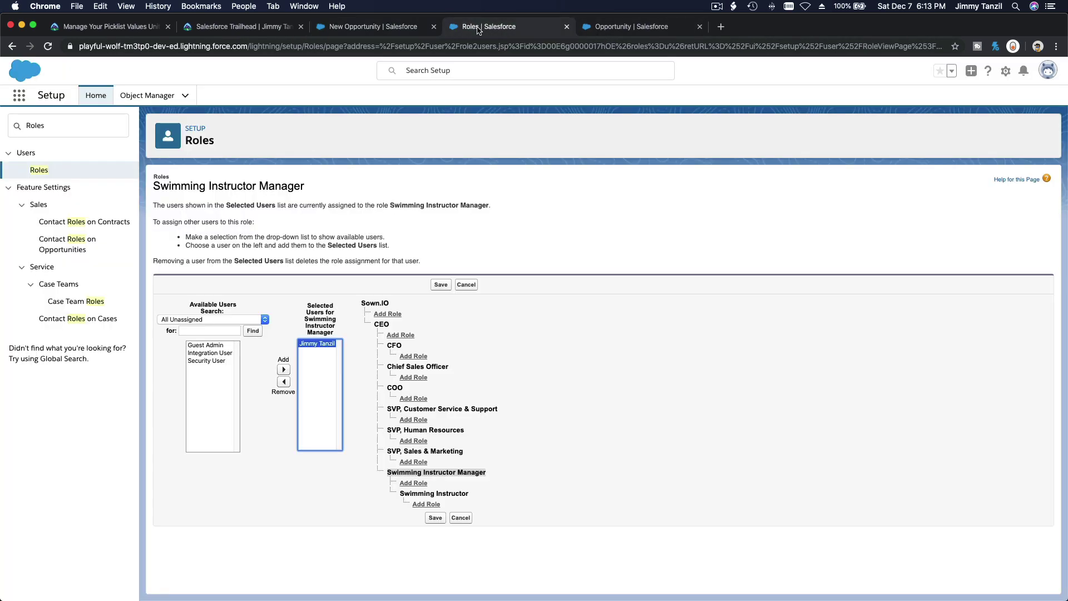
left_click(11, 48)
left_click(11, 48)
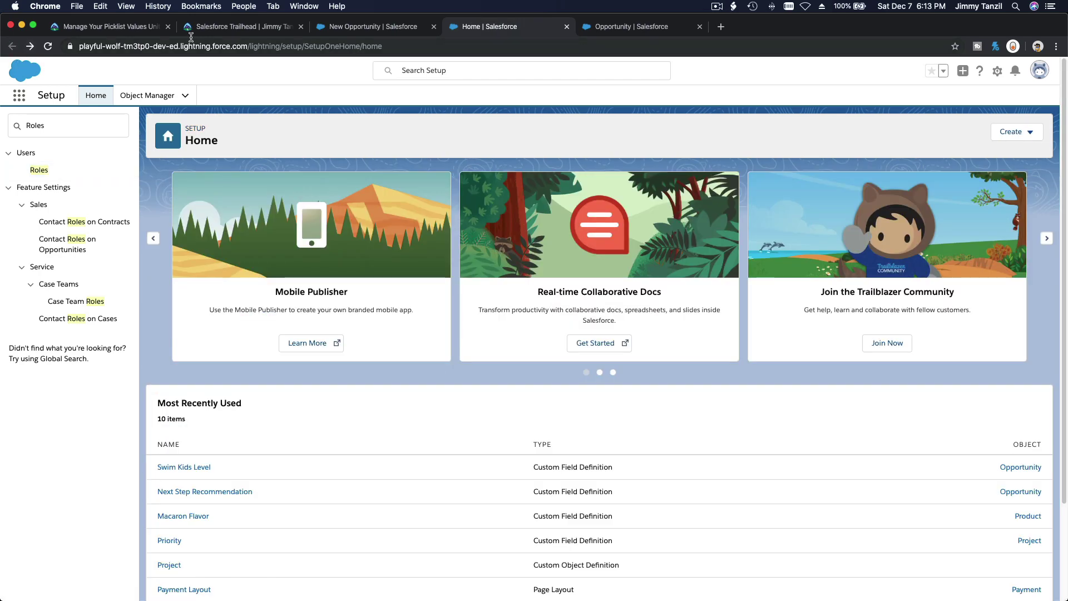
left_click(614, 30)
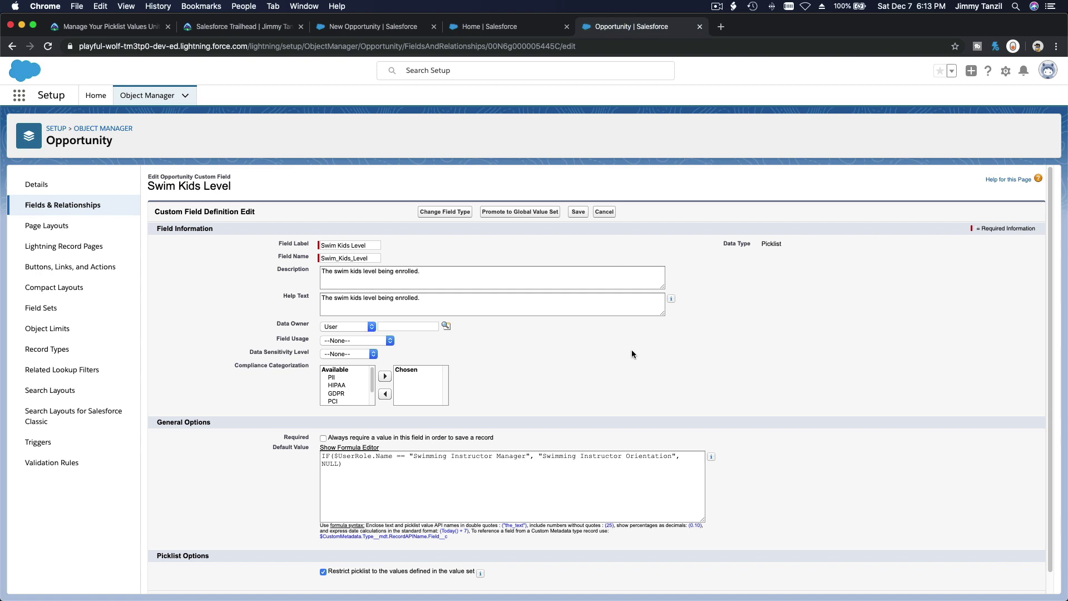
scroll(632, 350, "down", 1)
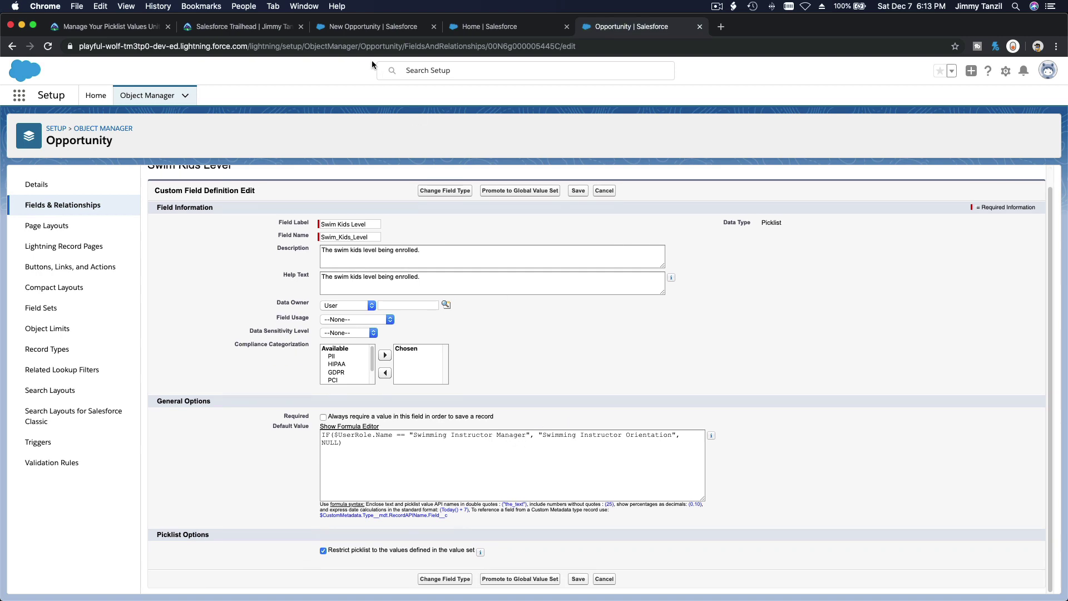
Step: Set Swim Kids Level to Swimming Instructor Orientation in the new opportunity form and cancel the record without saving
left_click(389, 32)
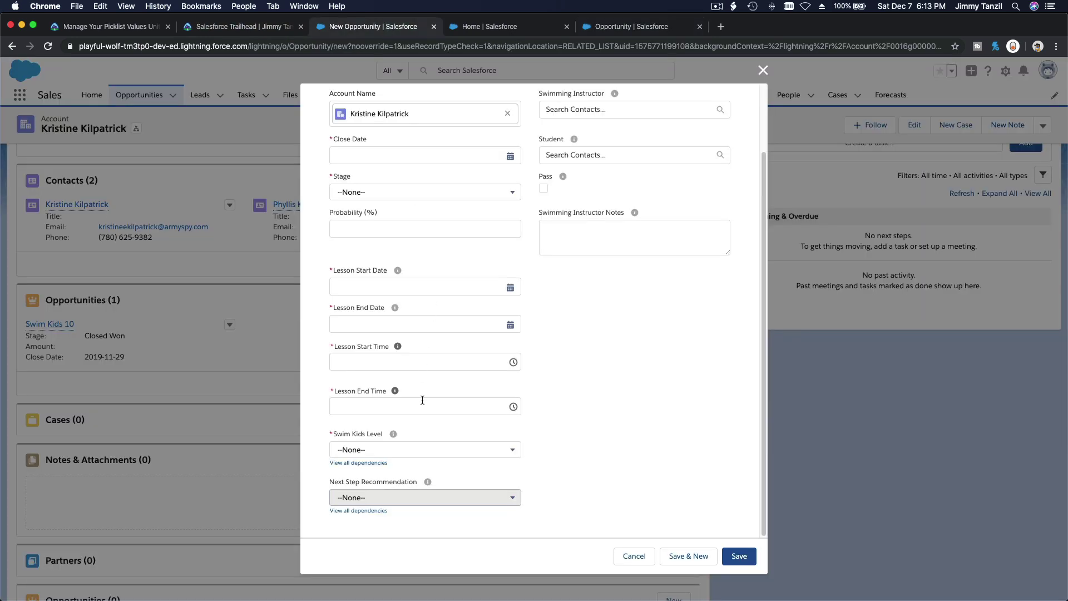
left_click(433, 451)
scroll(432, 423, "down", 3)
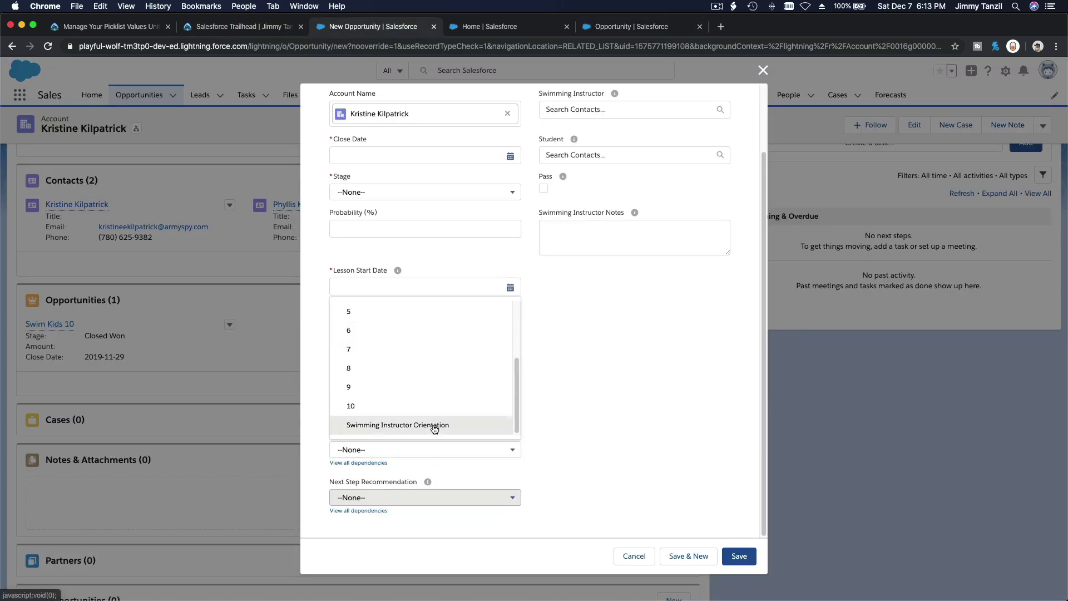
left_click(433, 425)
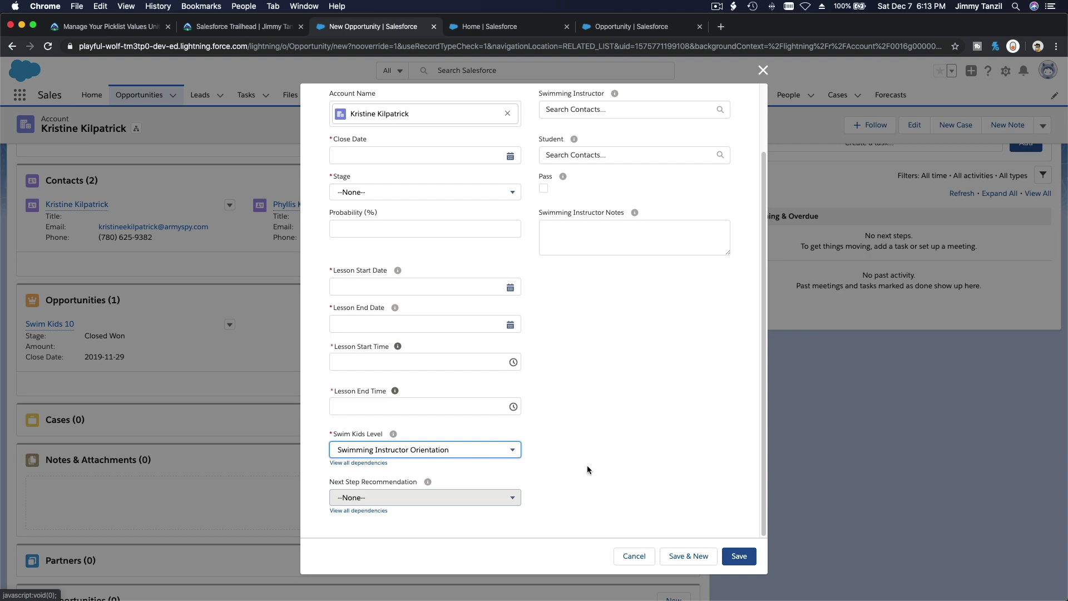
left_click(629, 557)
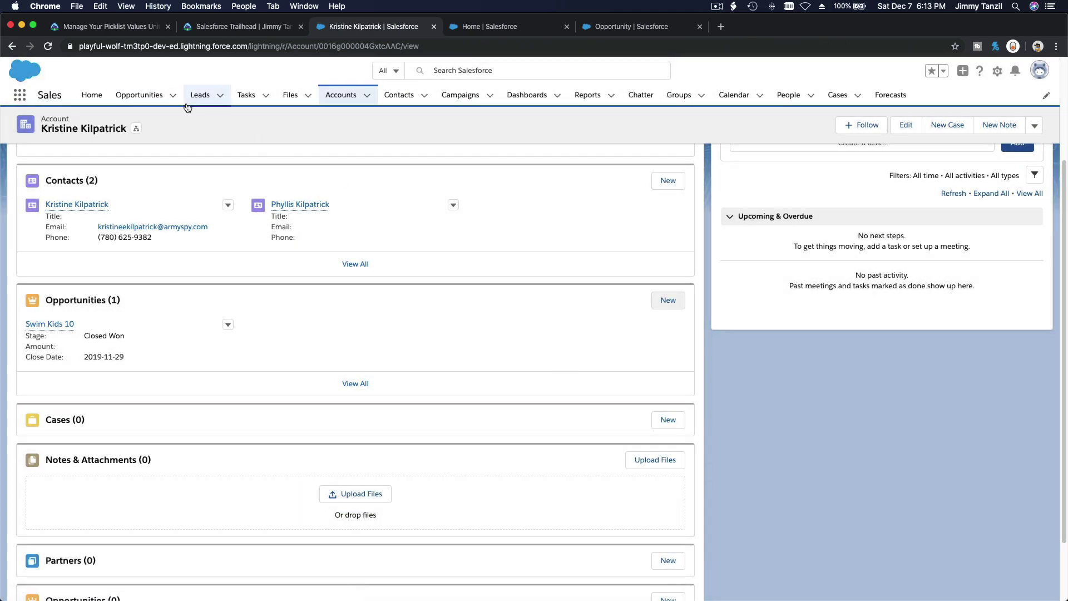
Step: Read the Trailhead unit's sections on default formulas and changing the field type, and highlight the hands-on challenge's CASE formula
left_click(134, 29)
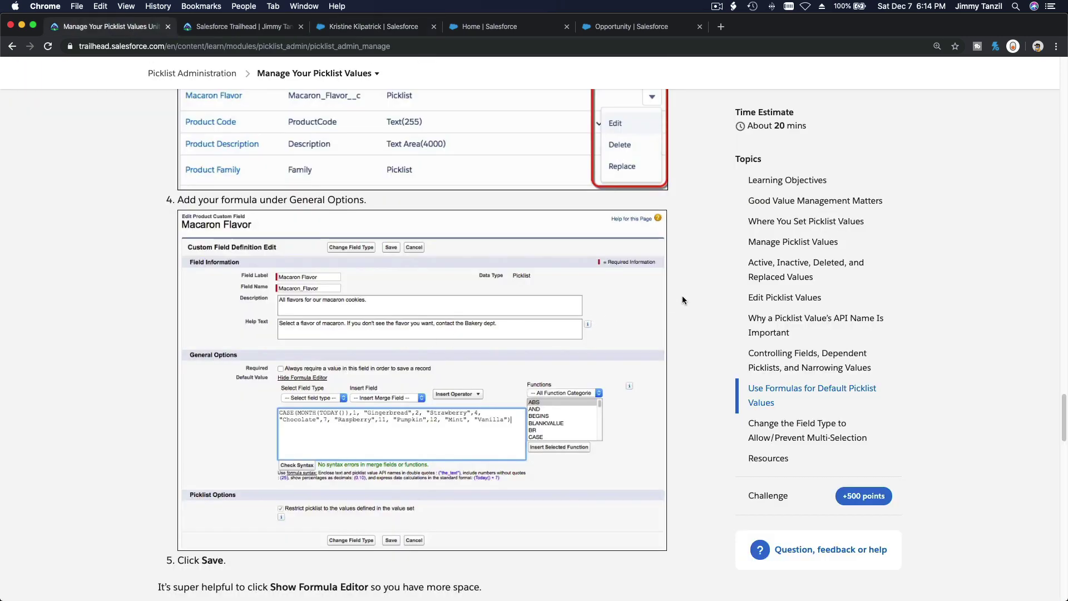
scroll(683, 300, "down", 5)
scroll(683, 300, "down", 3)
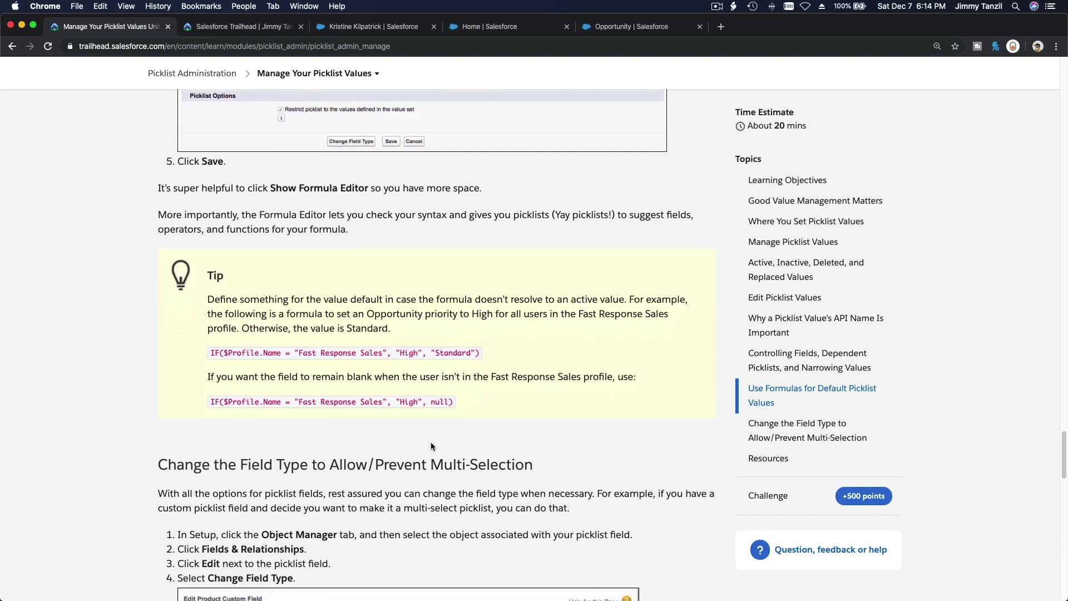
scroll(378, 395, "down", 5)
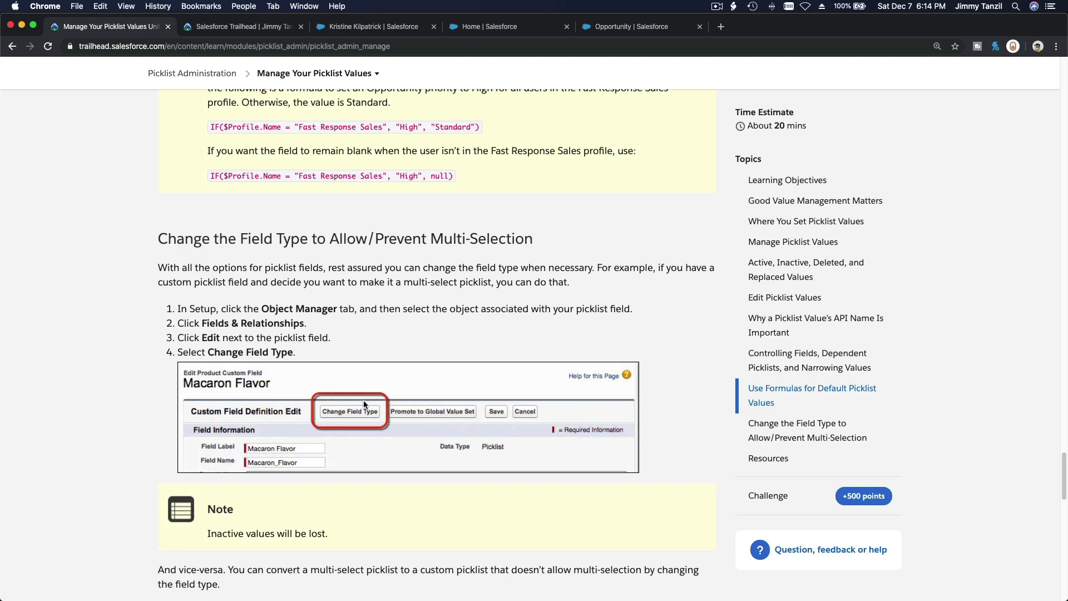
scroll(364, 405, "down", 10)
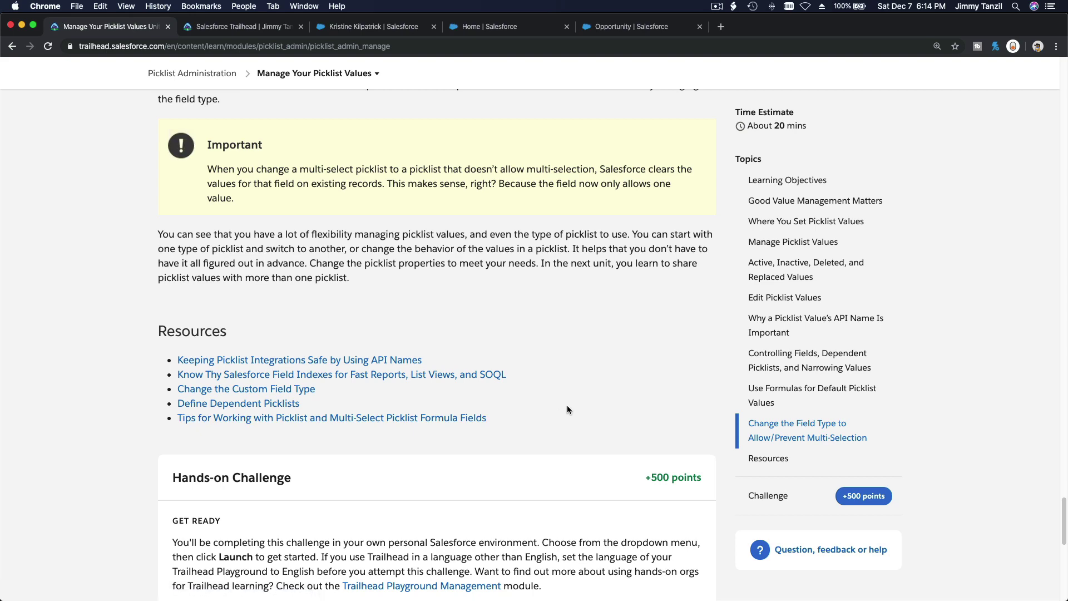
scroll(566, 409, "down", 6)
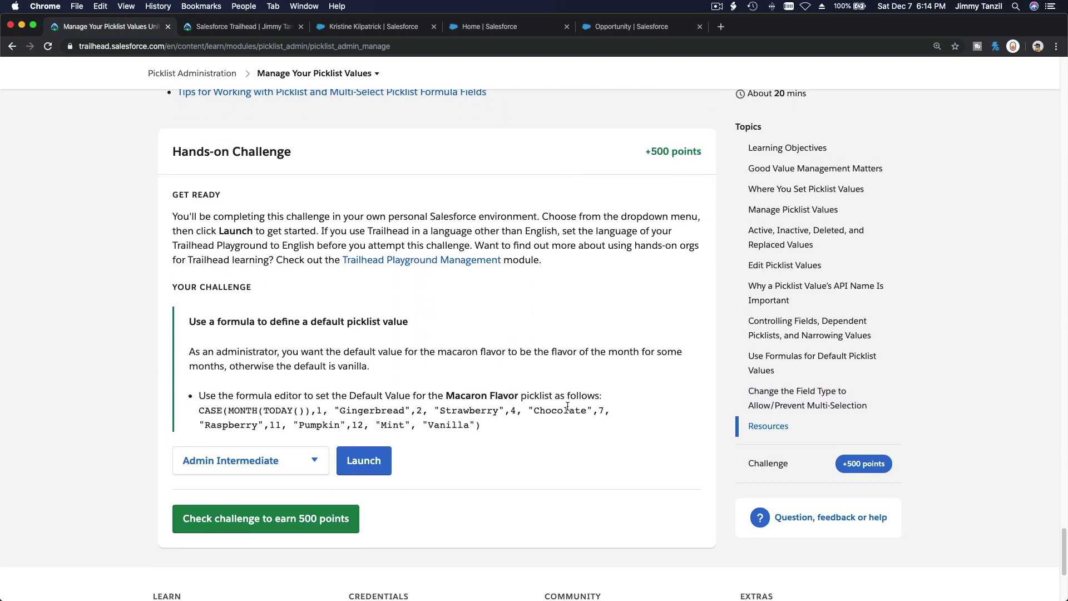
scroll(566, 405, "down", 1)
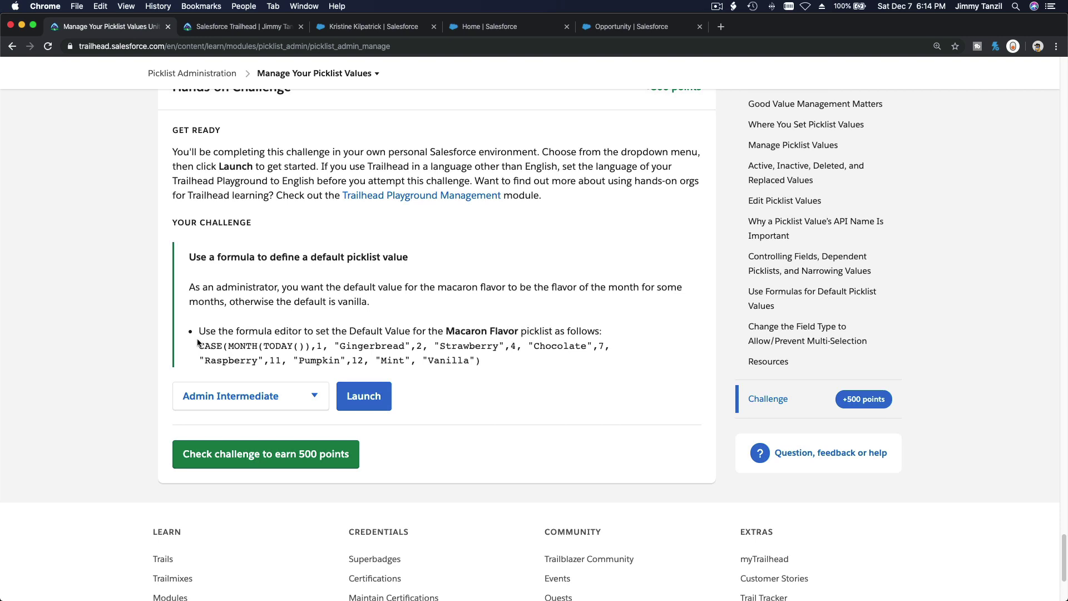
left_click_drag(200, 345, 503, 362)
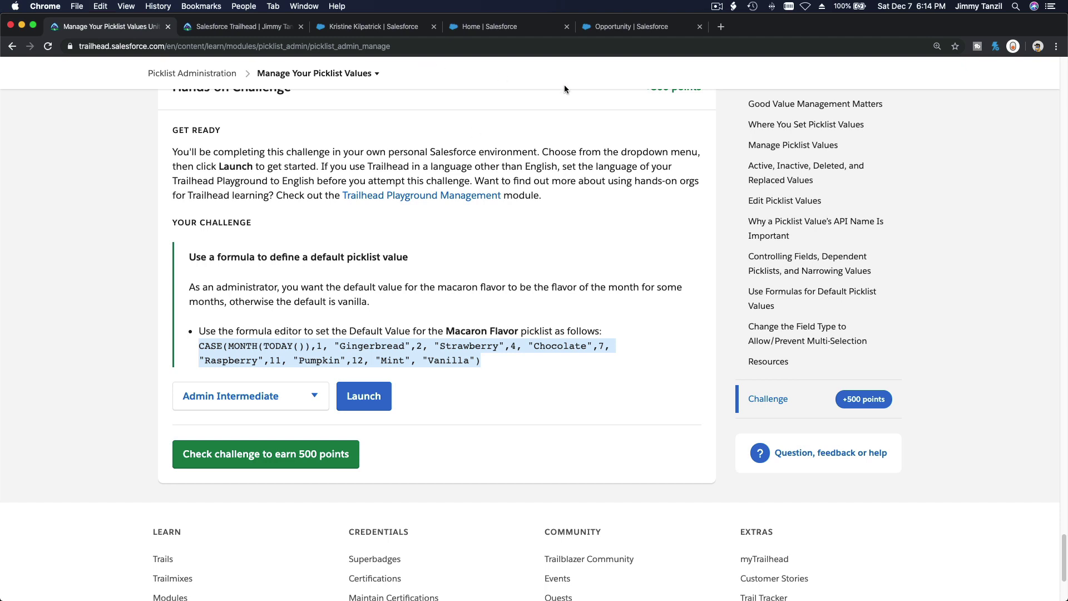
Step: Find the Product object in Object Manager and open the definition of its Macaron Flavor field
left_click(595, 28)
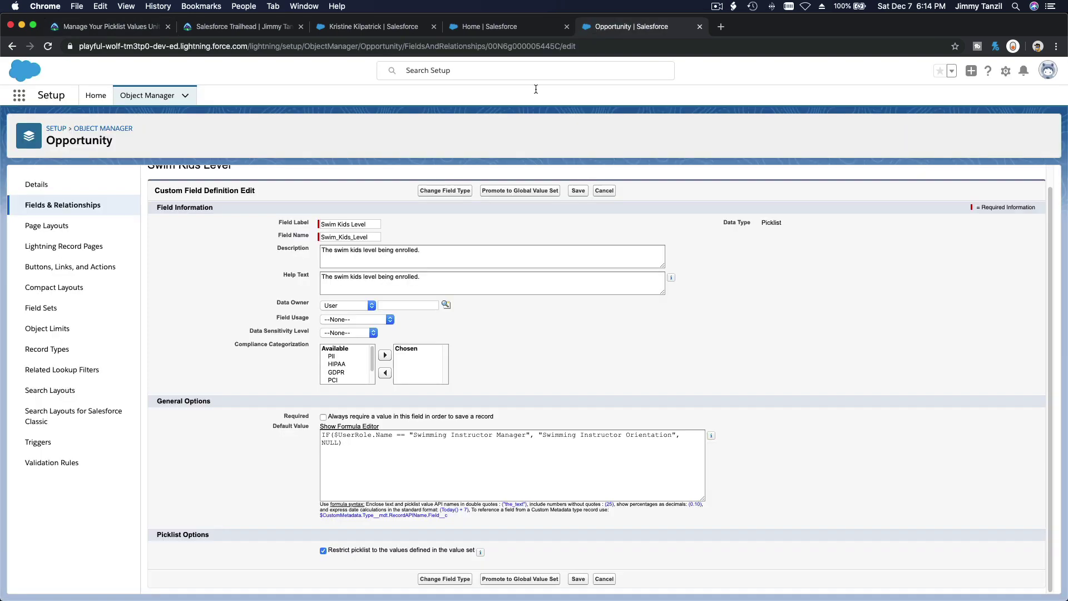
left_click(158, 96)
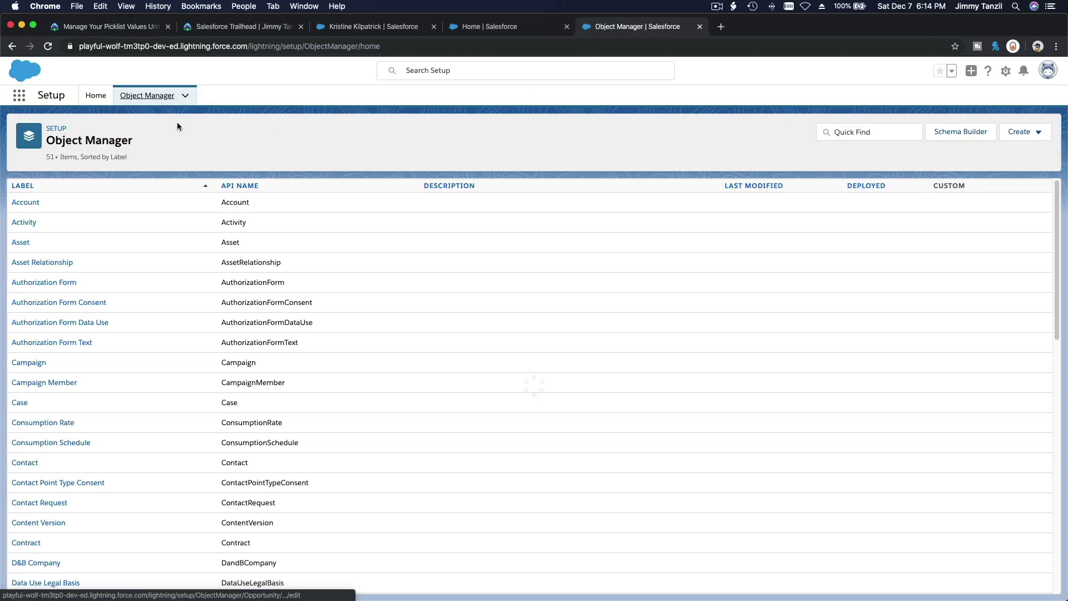
left_click(875, 132)
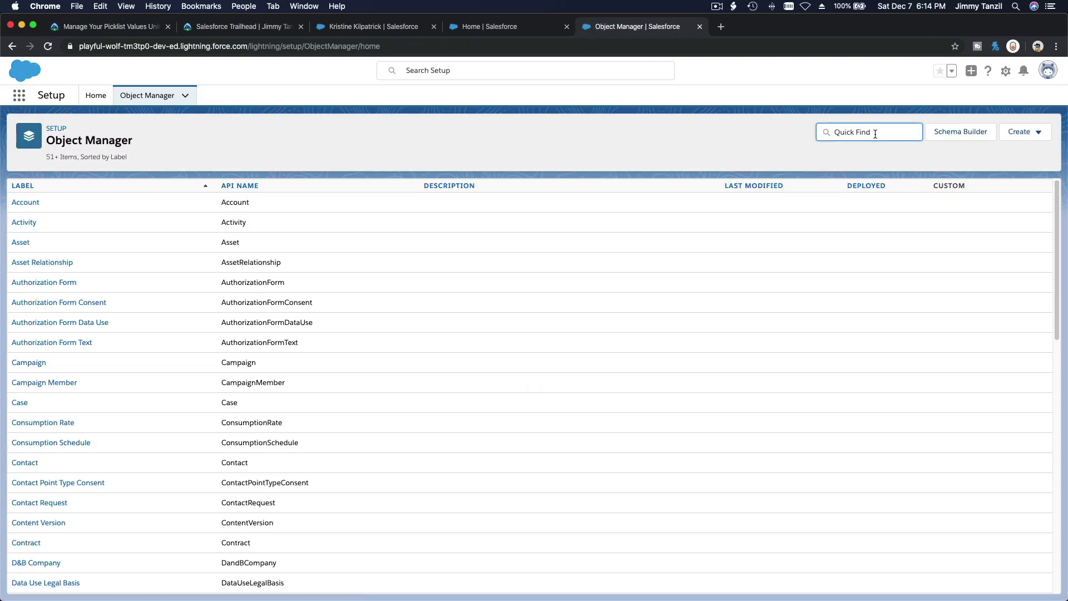
type("Produ")
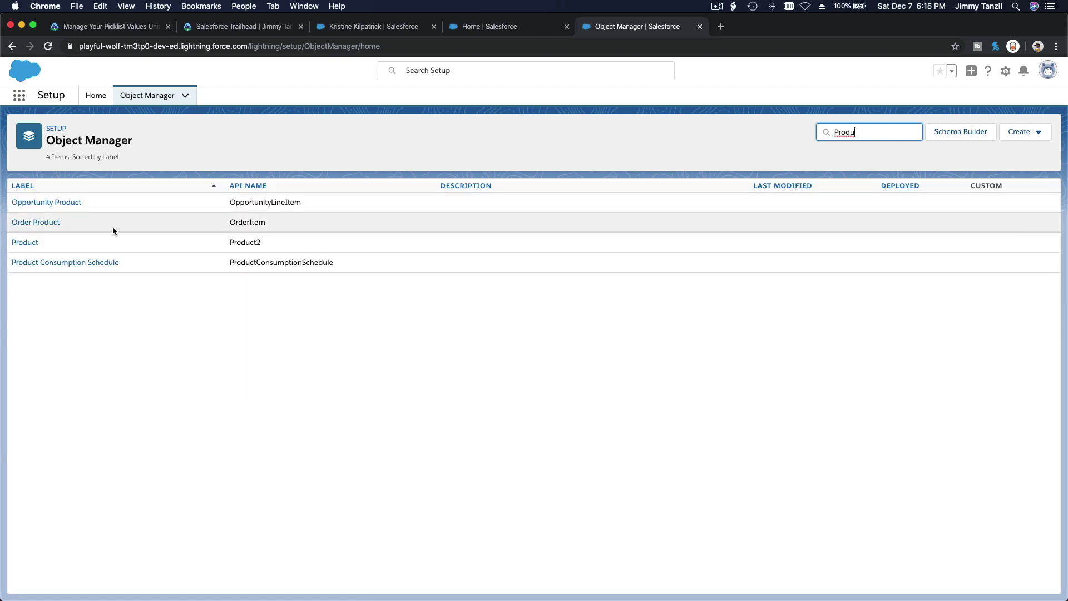
left_click(34, 243)
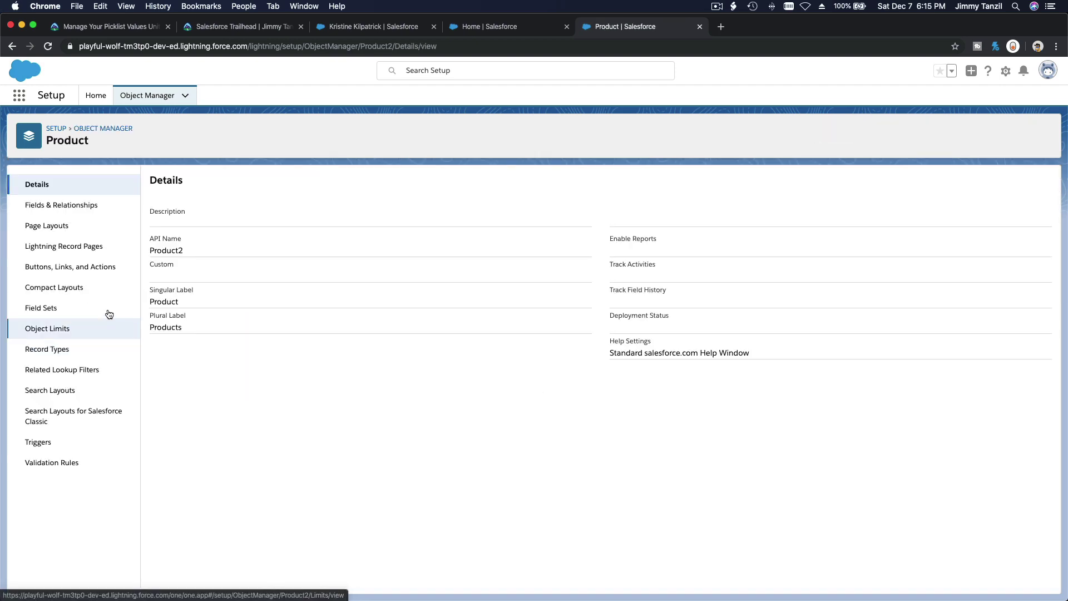
left_click(89, 205)
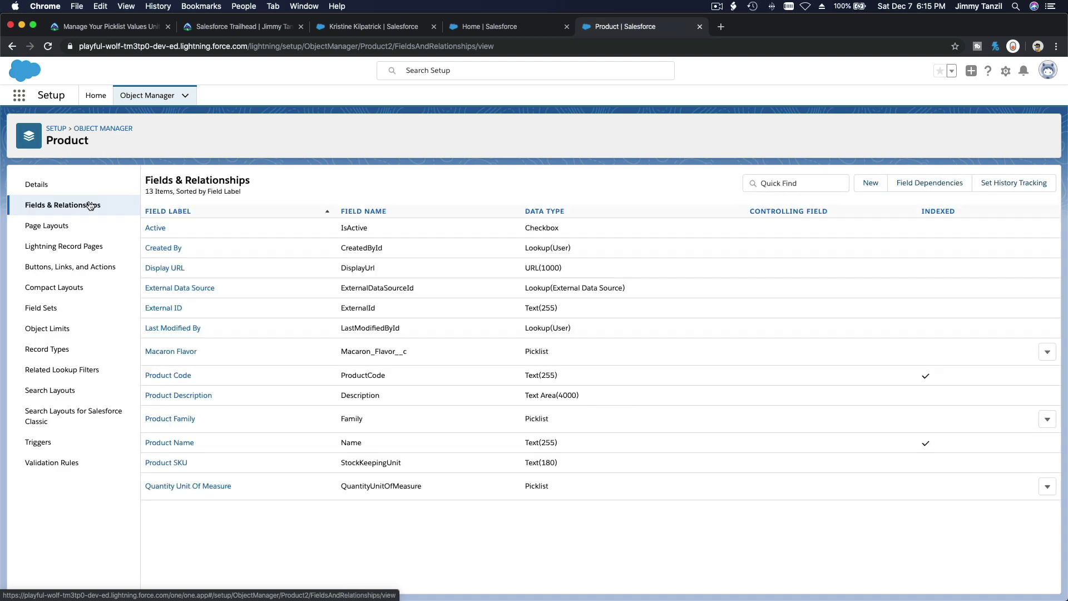
left_click(167, 351)
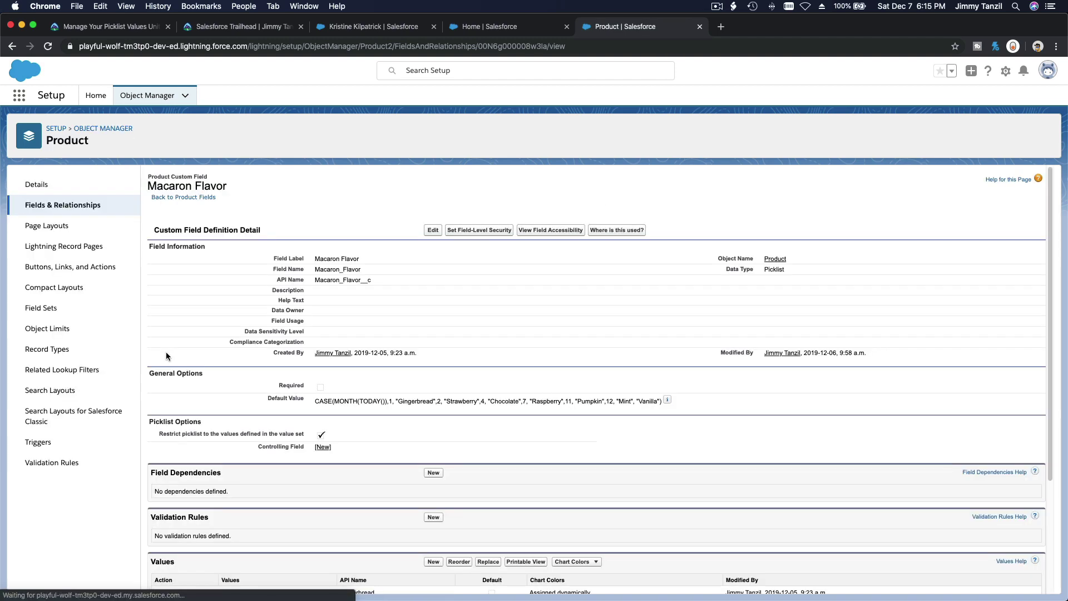
Step: Edit the Macaron Flavor field, enlarge its Default Value box, copy the CASE(MONTH(TODAY()) formula and save the field
left_click(432, 232)
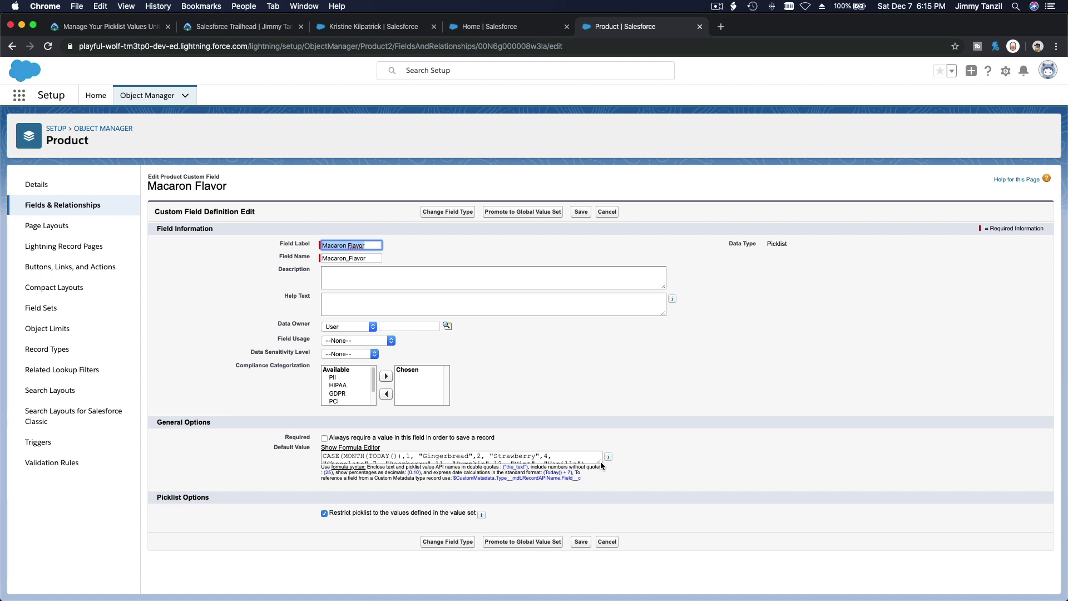
left_click_drag(601, 466, 660, 521)
left_click(625, 505)
key("super+a")
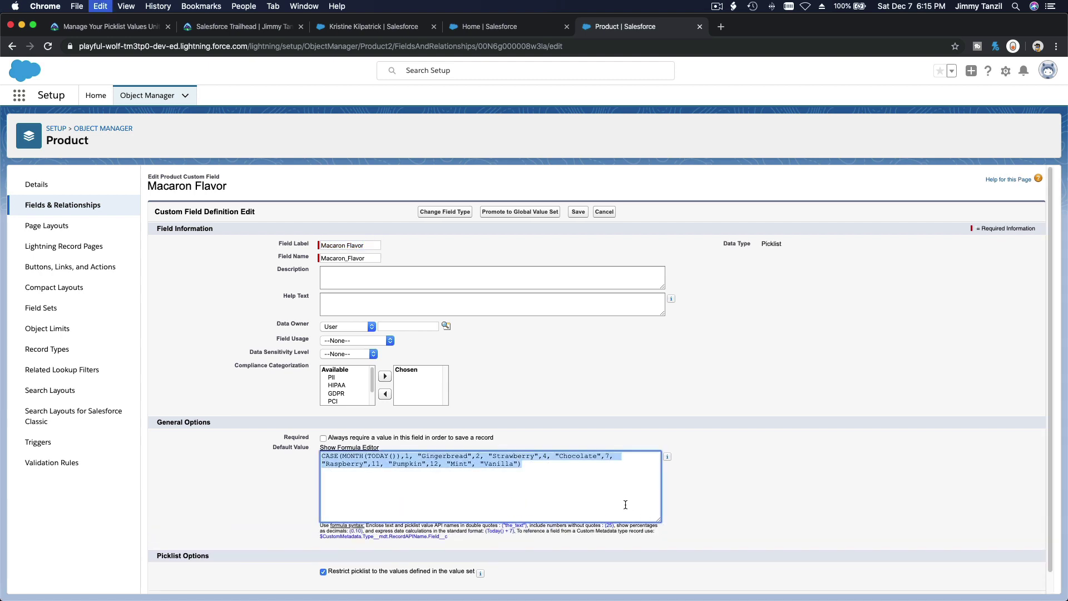
key("super+c")
left_click(625, 505)
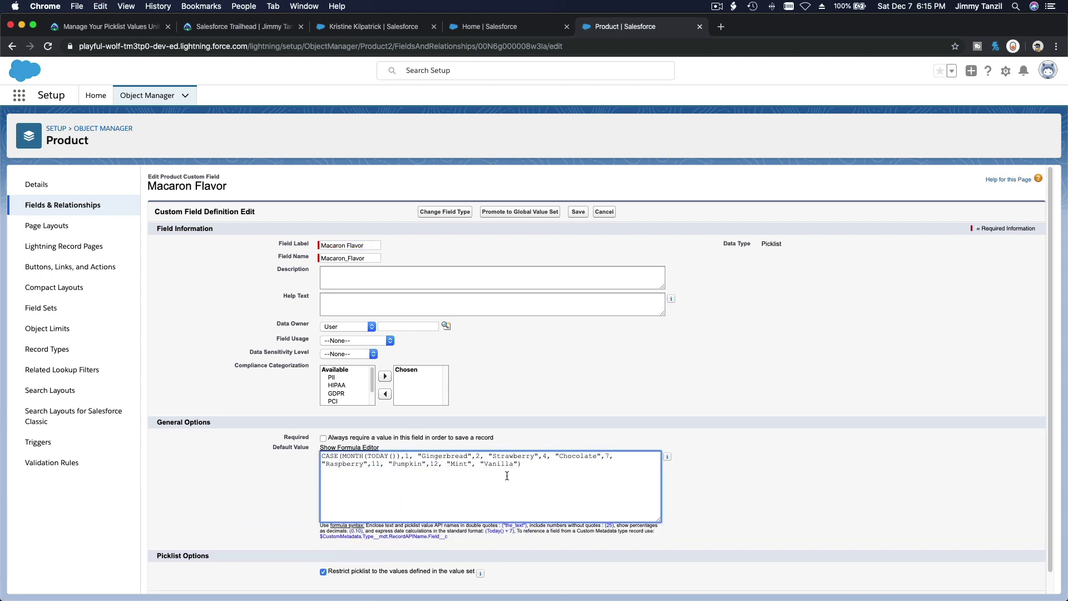
left_click(578, 212)
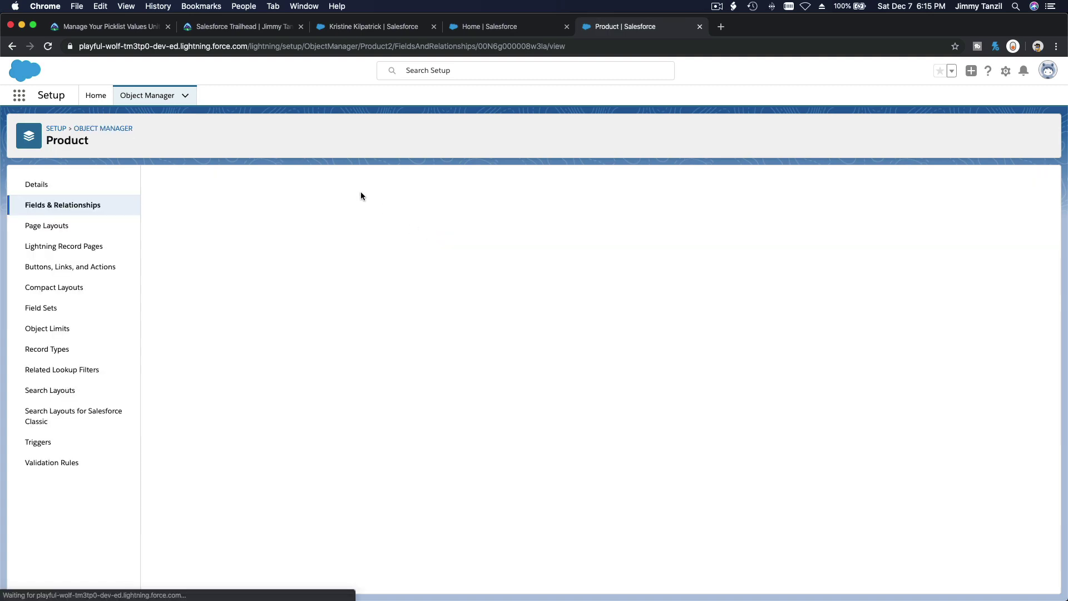
Step: Return to the Manage Your Picklist Values unit in Trailhead and submit the hands-on challenge for checking
left_click(114, 31)
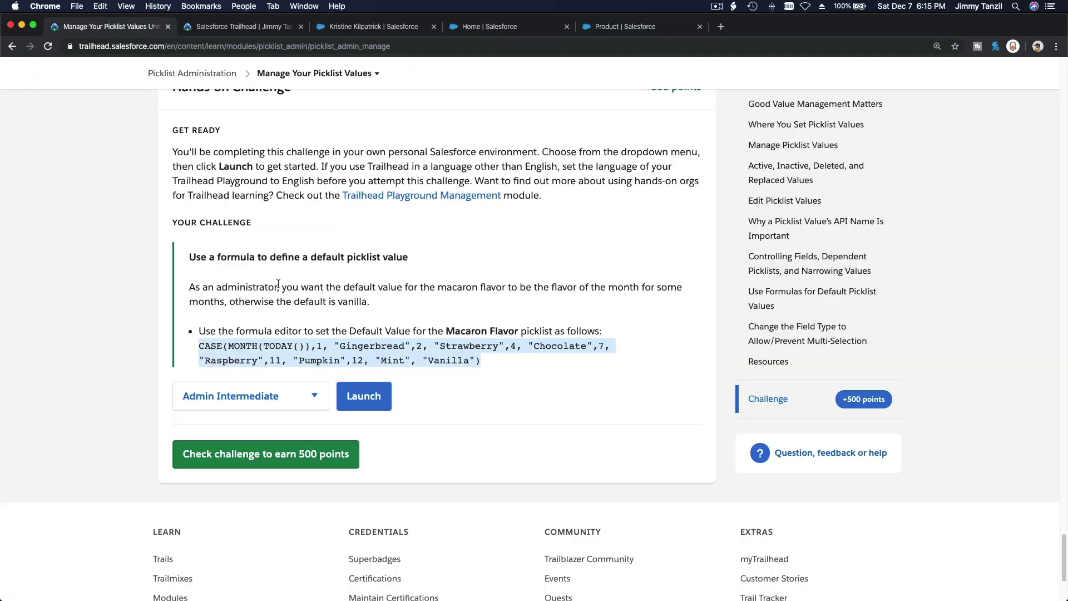
left_click(446, 380)
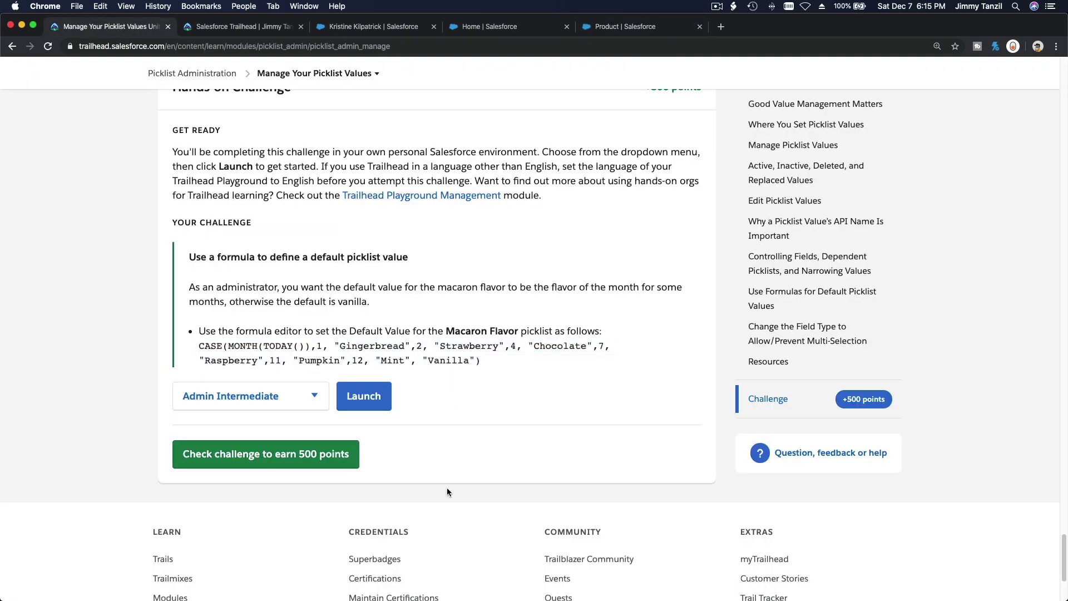
left_click(305, 459)
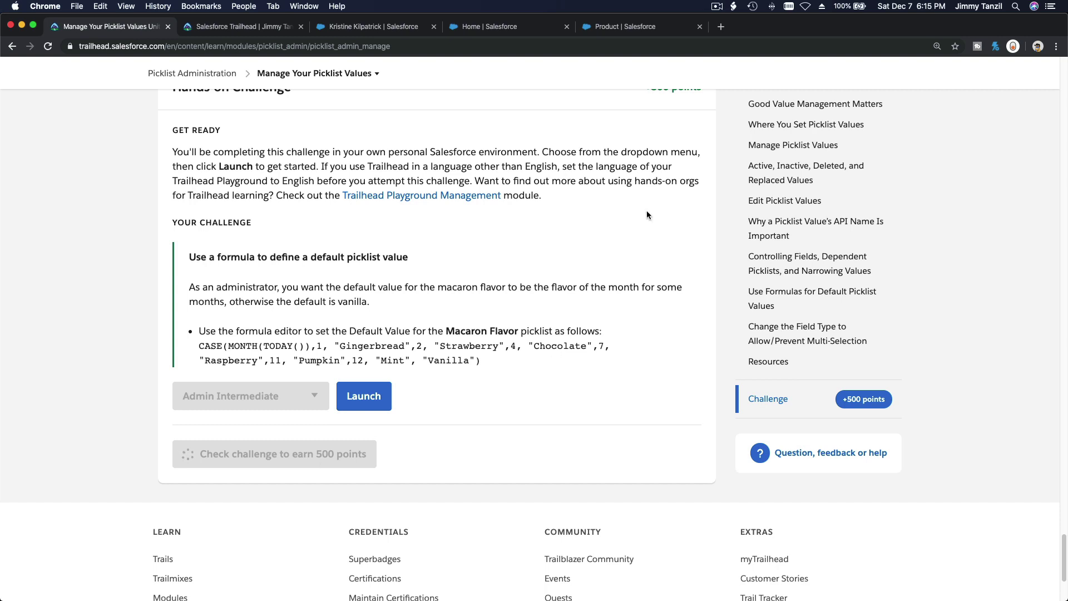
left_click(716, 10)
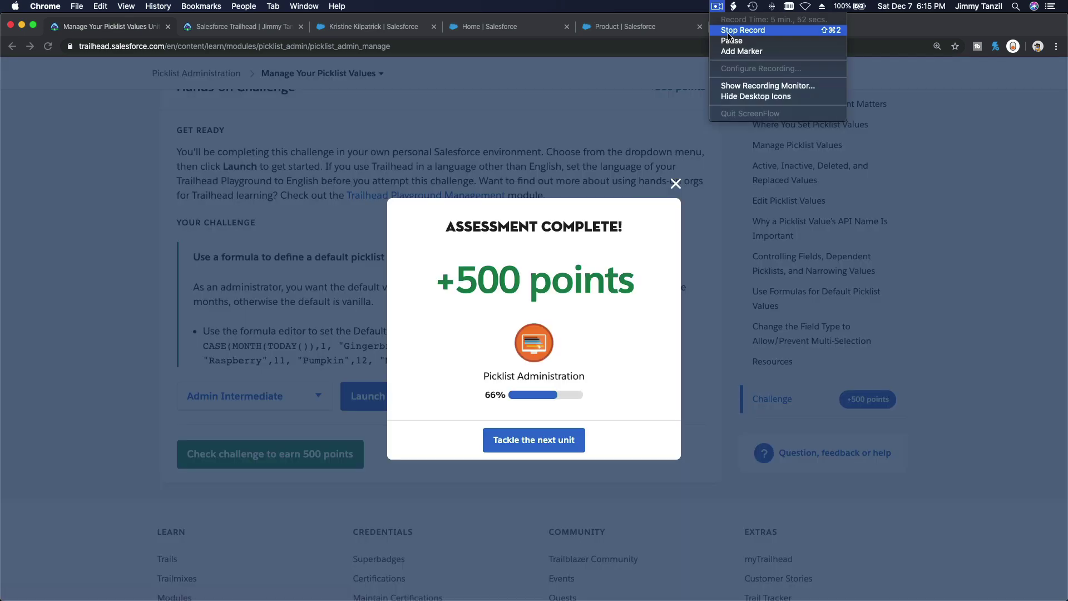
left_click(728, 32)
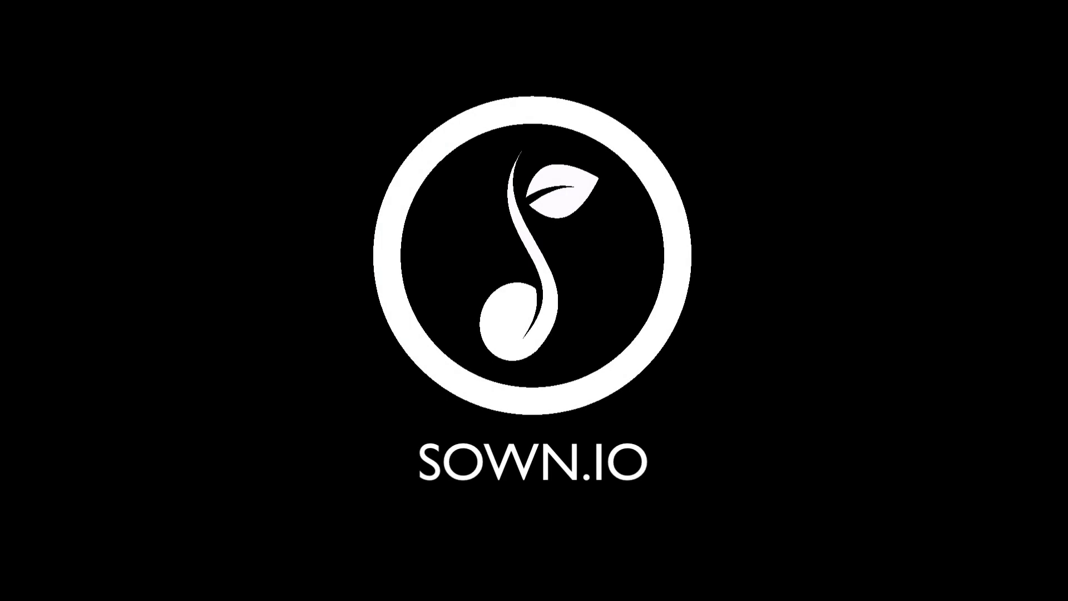